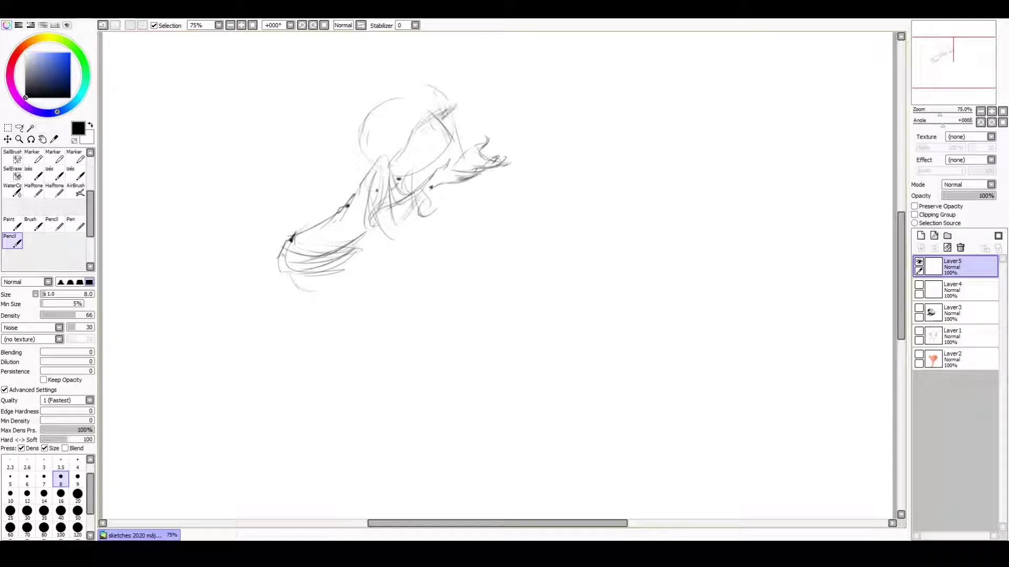
Sketch the angular outline of the character's hair around the head circle with the Pencil.
drag(417, 77, 357, 173)
mouse_move(456, 116)
mouse_down()
mouse_move(425, 145)
mouse_move(429, 167)
mouse_up()
drag(349, 144, 458, 106)
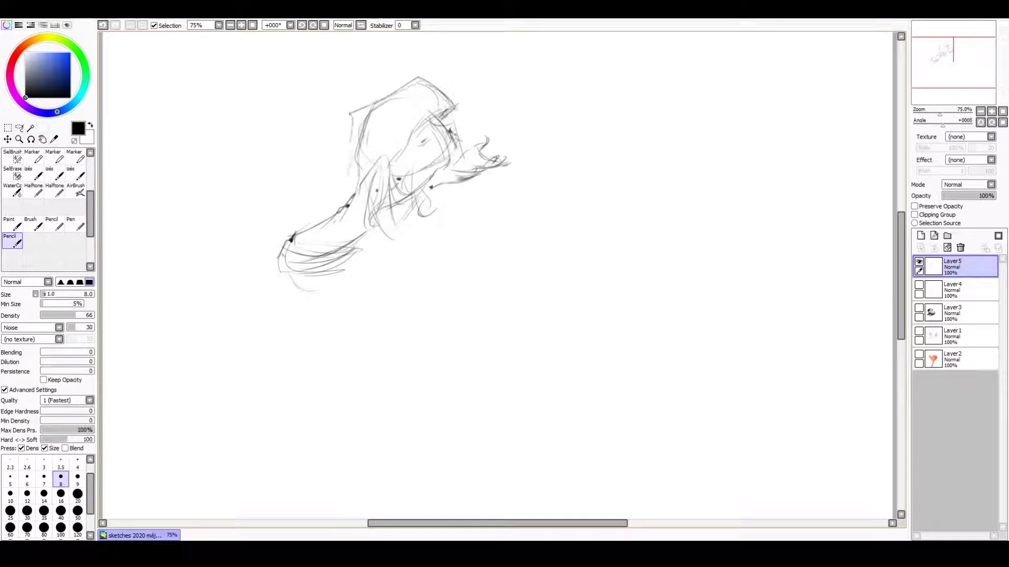
Rough in the character's bent legs and feet below the torso with loose pencil strokes.
drag(315, 261, 346, 326)
drag(293, 278, 378, 362)
drag(398, 239, 332, 260)
drag(408, 277, 371, 293)
mouse_move(393, 278)
mouse_down()
mouse_move(359, 327)
mouse_move(381, 378)
mouse_up()
mouse_move(384, 375)
mouse_down()
mouse_move(413, 396)
mouse_move(423, 392)
mouse_up()
mouse_move(359, 303)
mouse_down()
mouse_move(372, 336)
mouse_move(365, 360)
mouse_up()
drag(380, 384, 406, 397)
drag(368, 336, 365, 360)
drag(326, 271, 302, 294)
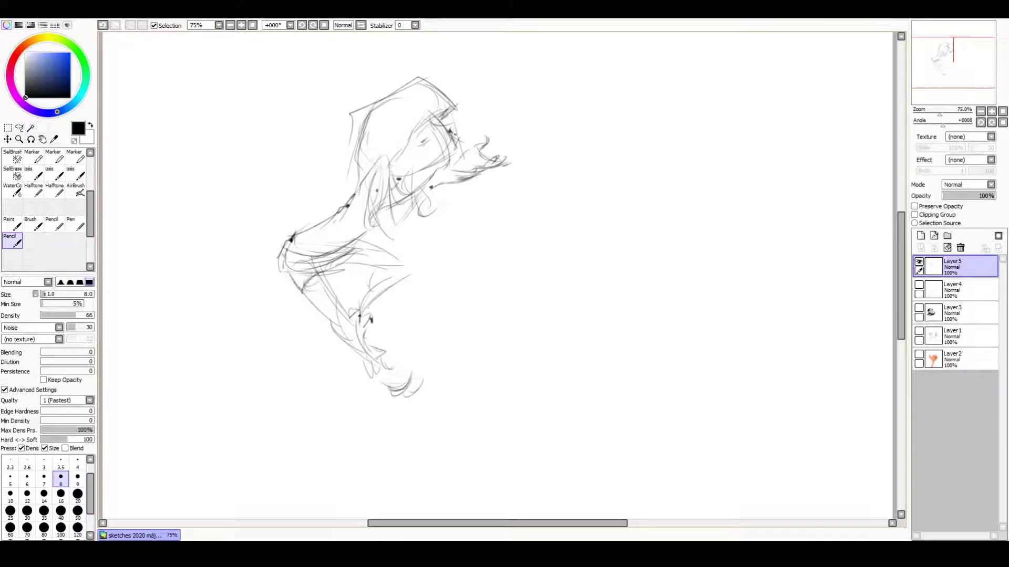
Outline the character's shorts at the hips and shade them with hatching.
drag(292, 235, 284, 276)
mouse_move(341, 253)
mouse_down()
mouse_move(315, 269)
mouse_move(322, 261)
mouse_up()
drag(374, 256, 286, 269)
drag(320, 257, 292, 289)
Firm up the supporting leg and sketch its shoe, along with the hand near the knee.
key(h)
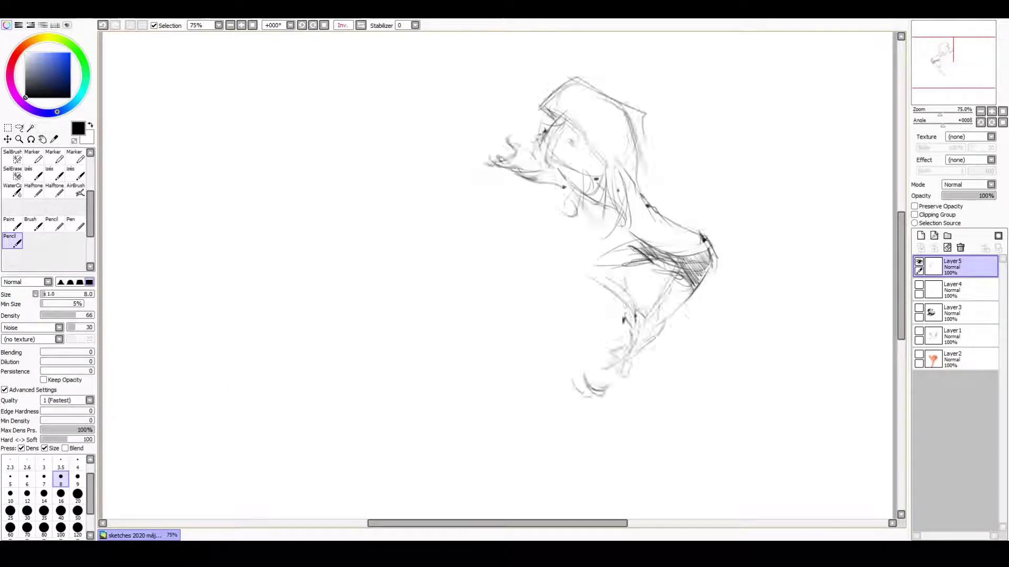
drag(567, 303, 528, 341)
mouse_move(617, 240)
mouse_down()
mouse_move(588, 279)
mouse_move(545, 299)
mouse_up()
drag(574, 247, 558, 281)
drag(565, 305, 505, 355)
drag(511, 346, 470, 382)
drag(538, 339, 510, 370)
mouse_move(536, 297)
mouse_down()
mouse_move(515, 308)
mouse_move(519, 340)
mouse_move(507, 322)
mouse_move(525, 318)
mouse_up()
Define the raised thigh, bent knee and shin of the other leg.
drag(479, 255, 499, 268)
drag(536, 228, 478, 260)
mouse_move(567, 244)
mouse_down()
mouse_move(507, 263)
mouse_move(525, 252)
mouse_up()
mouse_move(530, 257)
mouse_down()
mouse_move(488, 300)
mouse_move(521, 299)
mouse_up()
Define the character's near arm from shoulder to bent elbow and darken its outline.
drag(501, 150, 533, 192)
drag(496, 199, 519, 216)
drag(475, 183, 511, 210)
drag(462, 173, 502, 229)
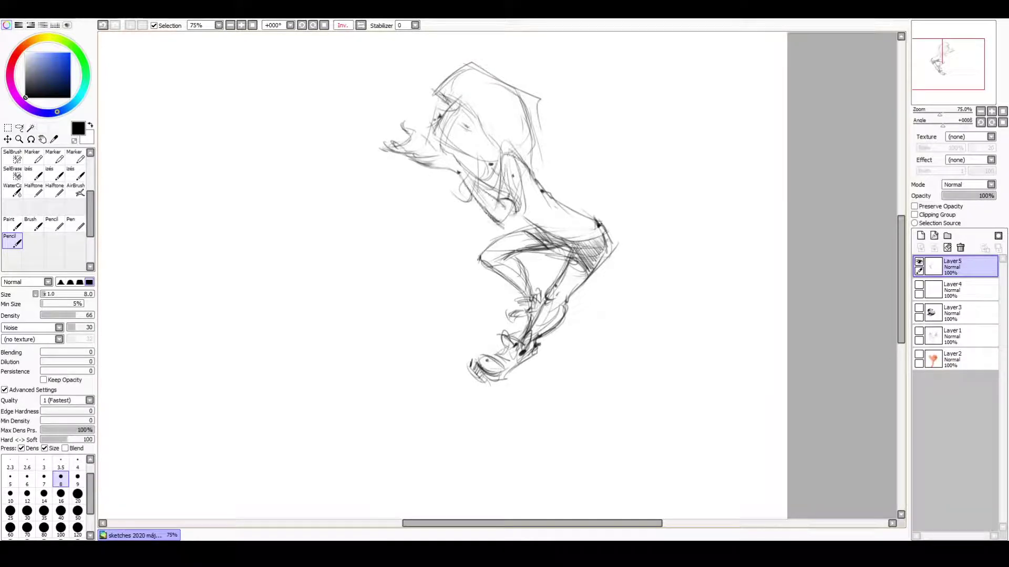
drag(495, 186, 504, 209)
drag(496, 203, 528, 221)
drag(520, 173, 532, 220)
mouse_move(501, 203)
mouse_down()
mouse_move(533, 221)
mouse_move(520, 228)
mouse_up()
drag(499, 201, 530, 237)
drag(530, 186, 514, 236)
drag(531, 175, 508, 232)
drag(498, 196, 504, 200)
Strengthen the back, hip and thigh contours and clean up the lines around the shorts.
mouse_move(501, 158)
mouse_down()
mouse_move(512, 199)
mouse_move(547, 197)
mouse_move(605, 231)
mouse_up()
mouse_move(594, 226)
mouse_down()
mouse_move(526, 234)
mouse_move(609, 252)
mouse_move(567, 300)
mouse_up()
key(e)
drag(571, 294, 551, 328)
mouse_move(552, 242)
mouse_down()
mouse_move(570, 248)
mouse_move(531, 259)
mouse_up()
drag(563, 246, 506, 254)
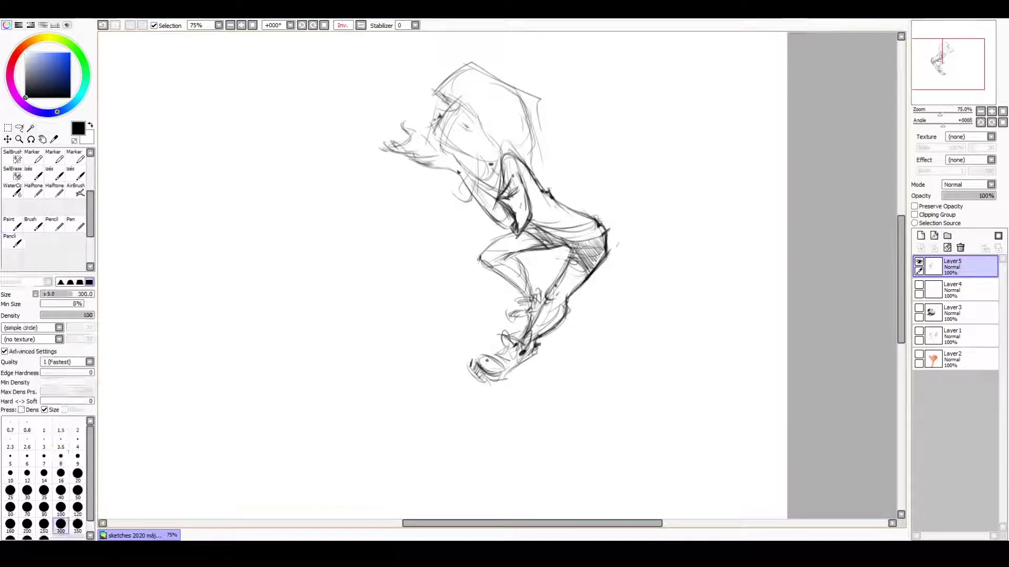
key(n)
drag(595, 240, 556, 289)
Darken the back edge of the hair, the facial feature lines and the neck.
drag(534, 94, 525, 167)
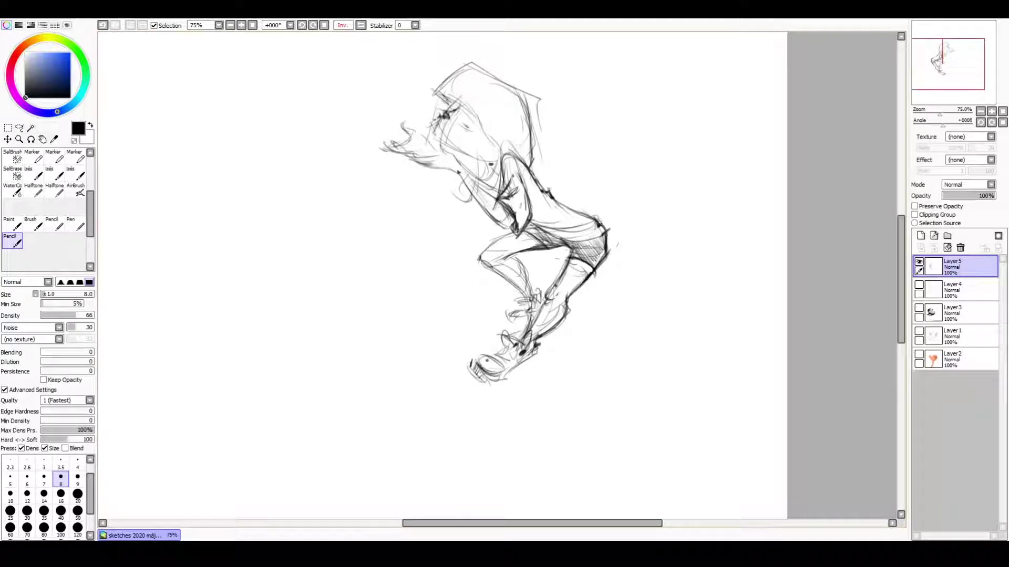
drag(445, 119, 437, 126)
mouse_move(504, 152)
mouse_down()
mouse_move(455, 164)
mouse_move(494, 189)
mouse_up()
Refine the raised forearm, the near upper arm and the folds of the shirt.
key(h)
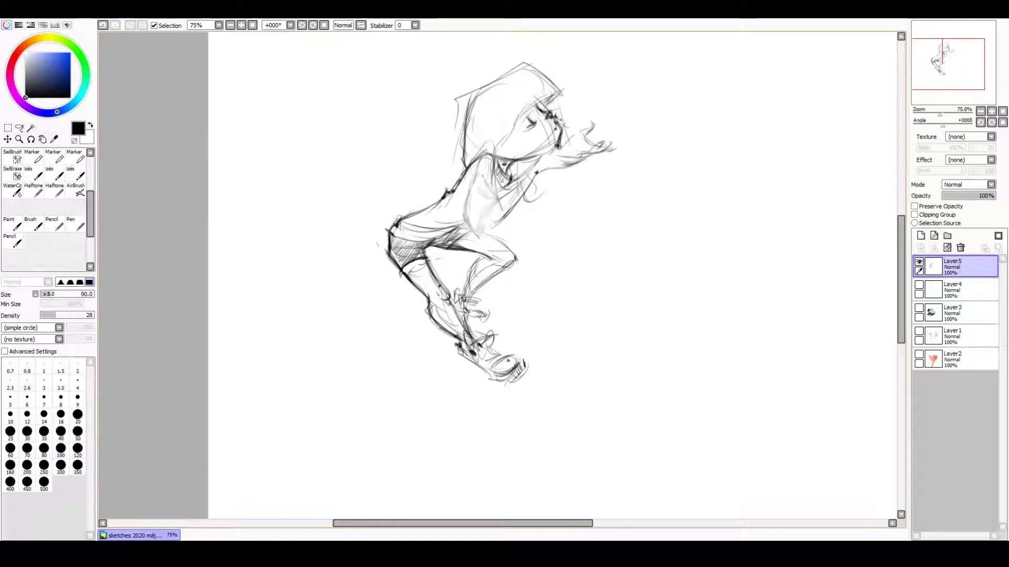
drag(584, 221, 523, 226)
mouse_move(439, 183)
mouse_down()
mouse_move(418, 203)
mouse_move(408, 247)
mouse_move(465, 199)
mouse_move(494, 152)
mouse_move(534, 157)
mouse_up()
drag(418, 174, 407, 230)
drag(396, 193, 370, 214)
drag(410, 217, 397, 233)
Draw the hair's fringe, crown and side strands, and refine the face and jaw contour.
mouse_move(414, 101)
mouse_down()
mouse_move(401, 167)
mouse_move(502, 97)
mouse_up()
drag(446, 115, 506, 74)
drag(436, 171, 455, 119)
mouse_move(440, 165)
mouse_down()
mouse_move(497, 94)
mouse_move(499, 157)
mouse_up()
key(e)
key(e)
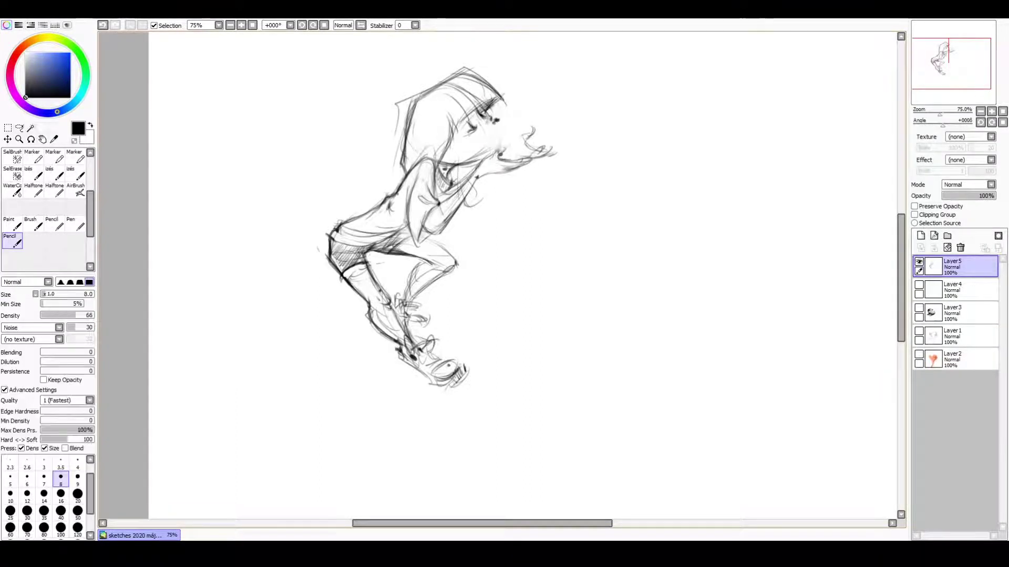
mouse_move(488, 115)
mouse_down()
mouse_move(503, 133)
mouse_move(452, 157)
mouse_up()
drag(463, 158, 495, 153)
Erase the angular hair outline, redraw it as a rounded bob and define the outstretched hand's fingers.
key(e)
mouse_move(399, 105)
mouse_down()
mouse_move(468, 71)
mouse_move(404, 151)
mouse_move(475, 74)
mouse_up()
key(e)
drag(404, 132, 483, 76)
key(e)
drag(402, 158, 479, 67)
key(e)
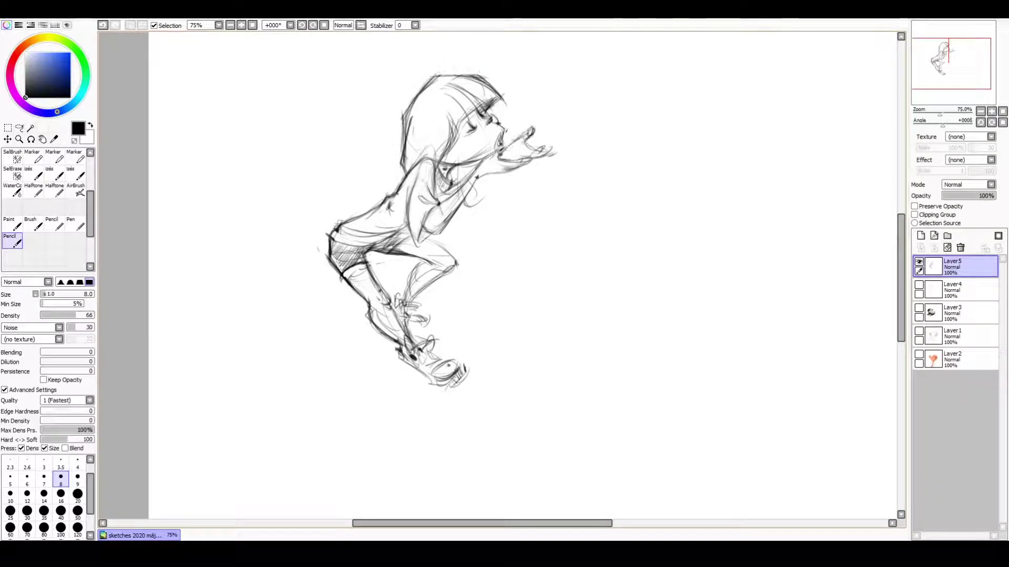
drag(503, 161, 527, 146)
drag(506, 149, 523, 135)
Sketch the tilted backrest and seat edge of a chair below the character's feet.
key(minus)
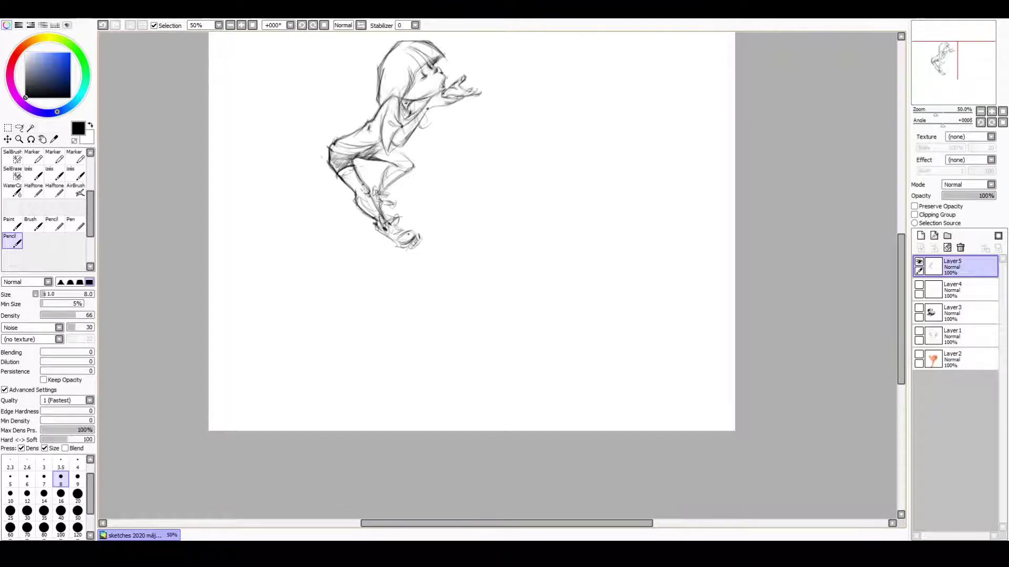
mouse_move(342, 269)
mouse_down()
mouse_move(395, 252)
mouse_move(423, 291)
mouse_up()
mouse_move(349, 272)
mouse_down()
mouse_move(382, 313)
mouse_move(427, 311)
mouse_up()
mouse_move(380, 310)
mouse_down()
mouse_move(399, 327)
mouse_move(477, 289)
mouse_up()
drag(353, 279, 405, 261)
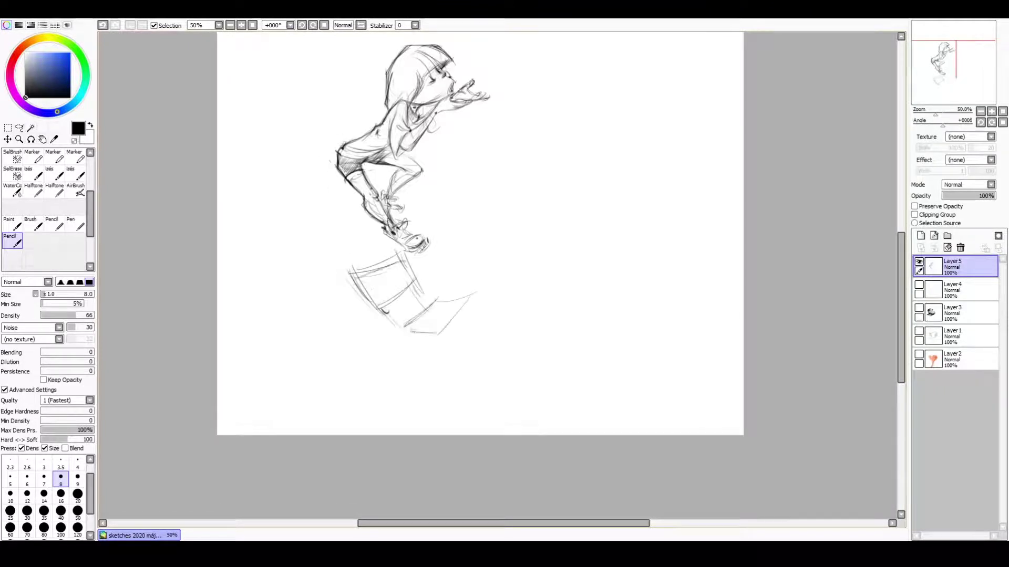
Connect the chair's backrest to its seat and add the curved legs below it.
drag(386, 304, 421, 344)
drag(405, 334, 455, 365)
drag(473, 302, 483, 334)
drag(446, 341, 461, 366)
drag(466, 298, 482, 332)
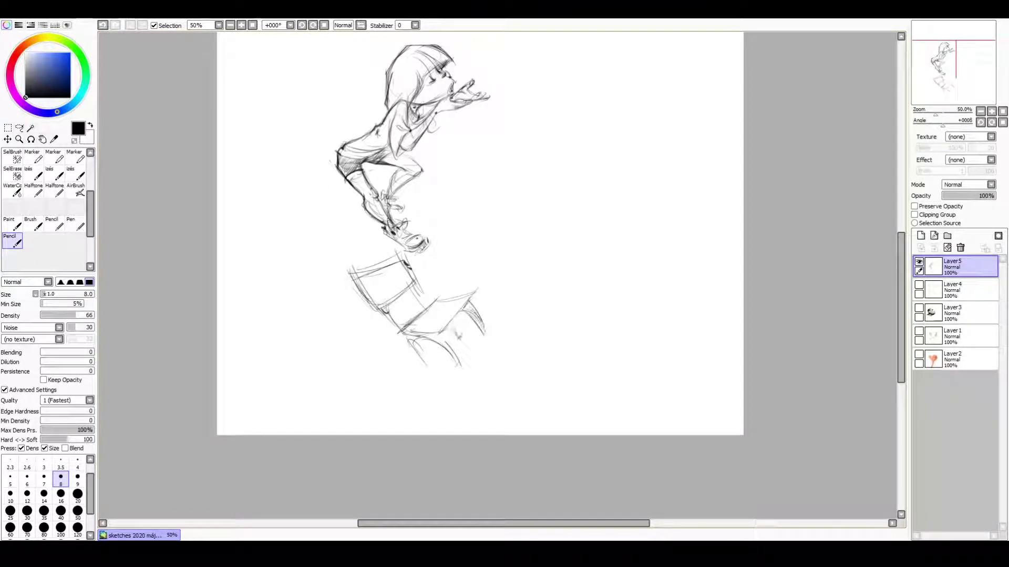
Darken the outstretched hand's fingers and sketch the far sleeve hanging below the forearm.
key(minus)
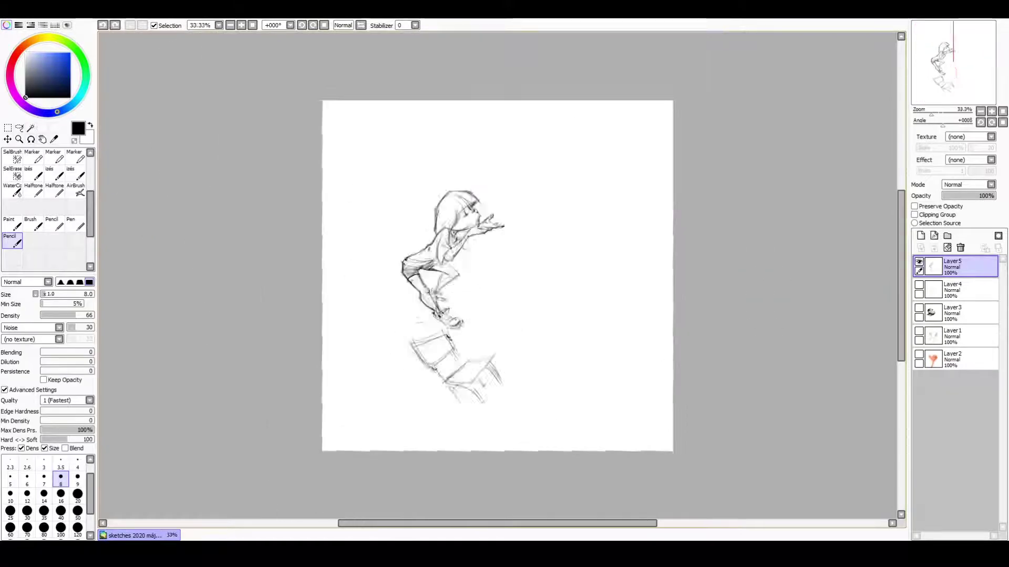
key(plus)
key(plus)
key(ctrl+y)
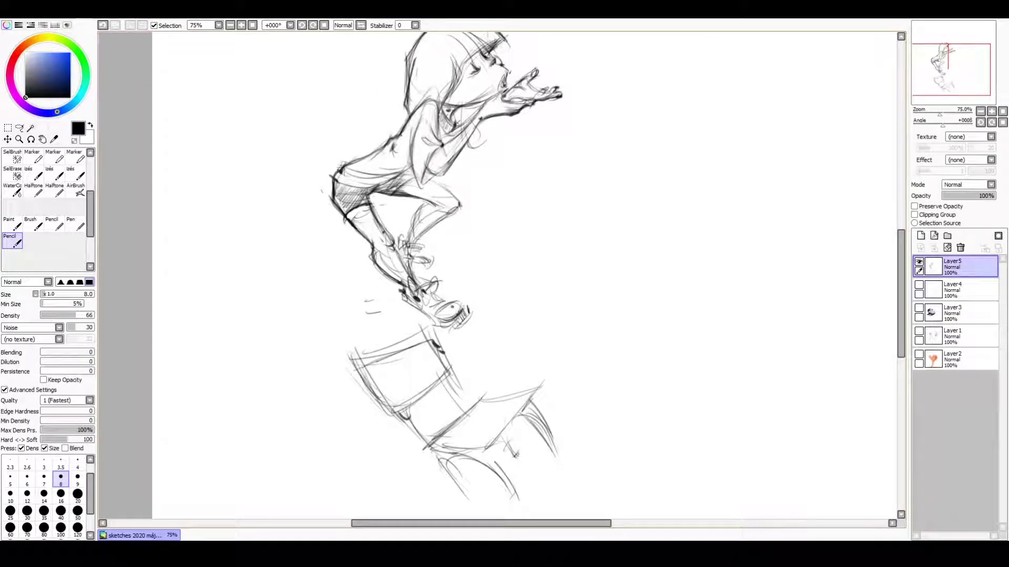
drag(537, 69, 529, 84)
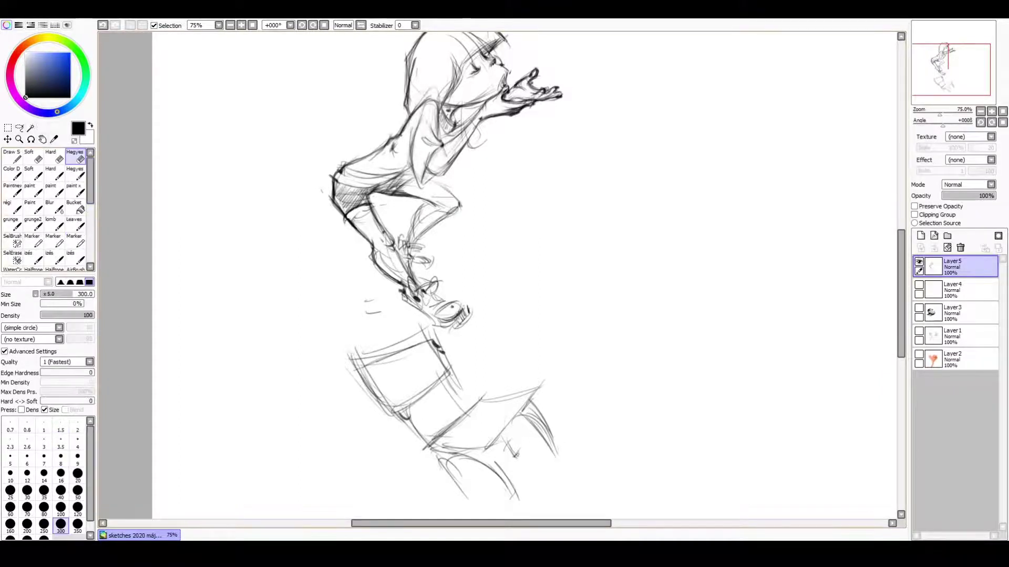
mouse_move(498, 120)
mouse_down()
mouse_move(468, 160)
mouse_move(476, 155)
mouse_up()
drag(494, 119, 476, 158)
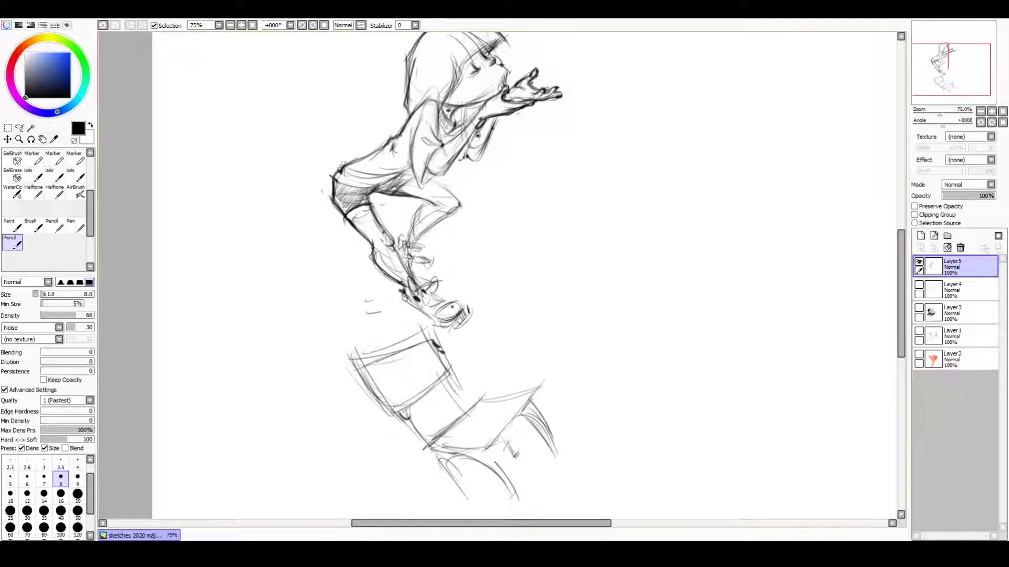
Strengthen the bent knee, shirt hem, neckline and far sleeve with darker strokes.
drag(486, 123, 415, 242)
mouse_move(421, 163)
mouse_down()
mouse_move(353, 178)
mouse_move(367, 176)
mouse_up()
drag(411, 126, 407, 168)
mouse_move(460, 103)
mouse_down()
mouse_move(442, 112)
mouse_move(441, 144)
mouse_up()
mouse_move(458, 115)
mouse_down()
mouse_move(450, 129)
mouse_move(480, 163)
mouse_up()
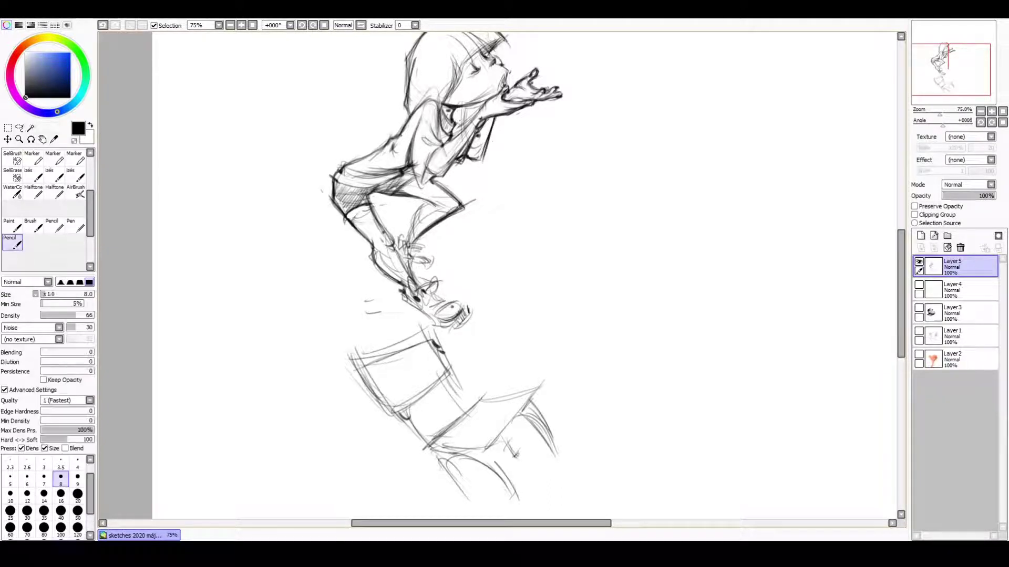
Darken the back and crown of the hair and add strands toward the face.
drag(408, 97, 405, 129)
key(ctrl+z)
drag(409, 51, 406, 100)
drag(473, 237, 463, 283)
drag(427, 63, 404, 90)
mouse_move(491, 78)
mouse_down()
mouse_move(460, 120)
mouse_move(455, 112)
mouse_move(478, 119)
mouse_move(438, 133)
mouse_up()
Clean up the fringe and front hair lock beside the face, alternating between erasing and drawing.
key(e)
key(n)
key(e)
key(n)
key(e)
key(n)
drag(470, 93, 454, 112)
drag(441, 118, 437, 142)
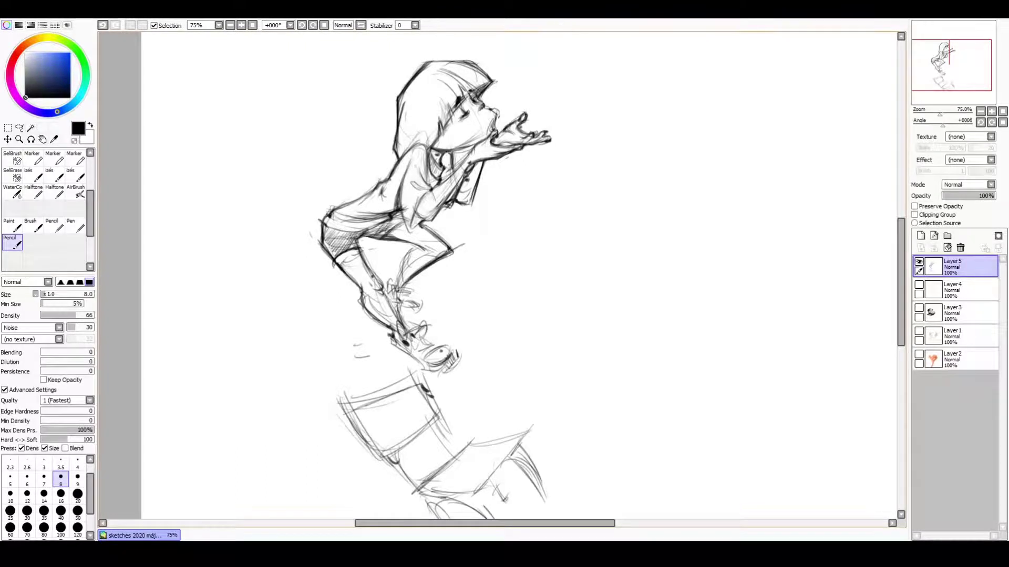
scroll(608, 162, down, 1)
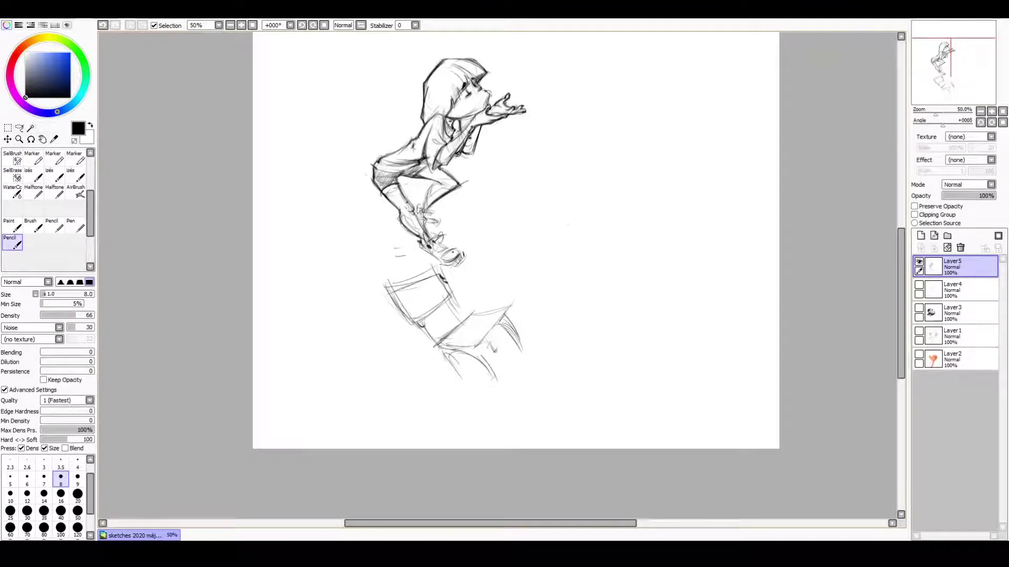
mouse_move(537, 251)
mouse_down()
mouse_move(588, 232)
mouse_move(418, 402)
mouse_up()
drag(580, 321, 450, 409)
mouse_move(572, 240)
mouse_down()
mouse_move(574, 269)
mouse_move(528, 297)
mouse_up()
key(ctrl+z)
key(ctrl+z)
key(ctrl+z)
Sketch a large tilted desk beside the chair, with its tabletop, legs, drawer line and side panel.
drag(514, 306, 465, 398)
drag(462, 407, 604, 391)
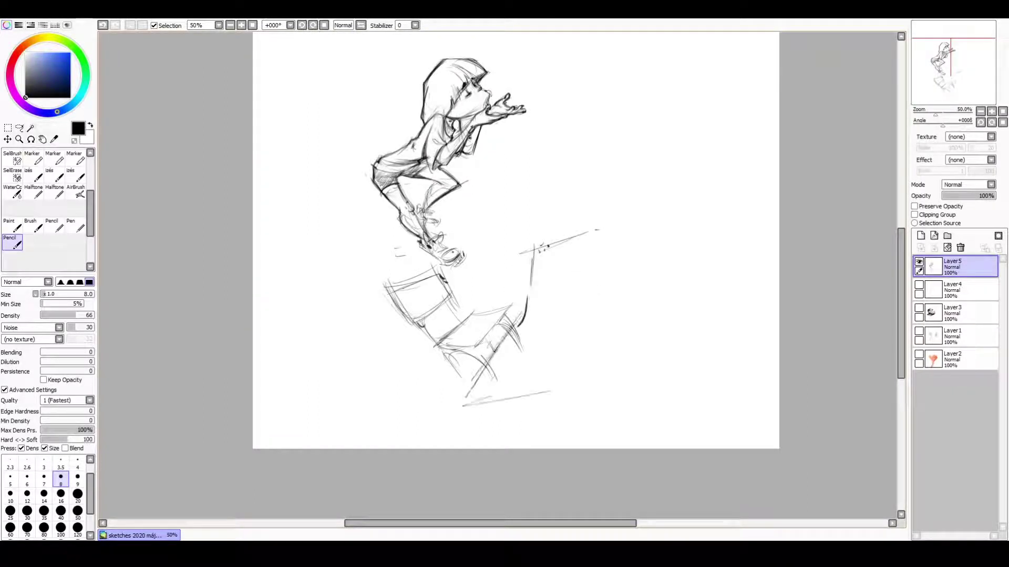
mouse_move(597, 231)
mouse_down()
mouse_move(586, 390)
mouse_move(604, 299)
mouse_up()
drag(481, 408, 493, 446)
drag(567, 402, 583, 446)
drag(515, 423, 575, 413)
drag(604, 290, 602, 335)
drag(610, 259, 604, 336)
drag(620, 380, 599, 444)
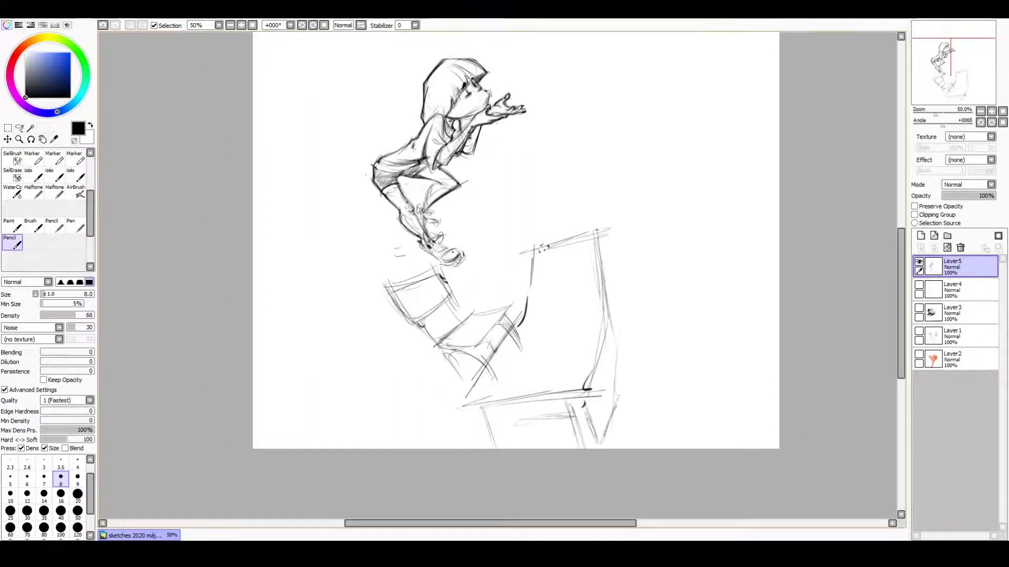
Reinforce the tabletop's side edges, a desk leg and the chair's front leg.
mouse_move(557, 247)
mouse_down()
mouse_move(625, 228)
mouse_move(523, 323)
mouse_up()
drag(607, 227, 610, 320)
drag(489, 407, 502, 447)
drag(470, 357, 447, 393)
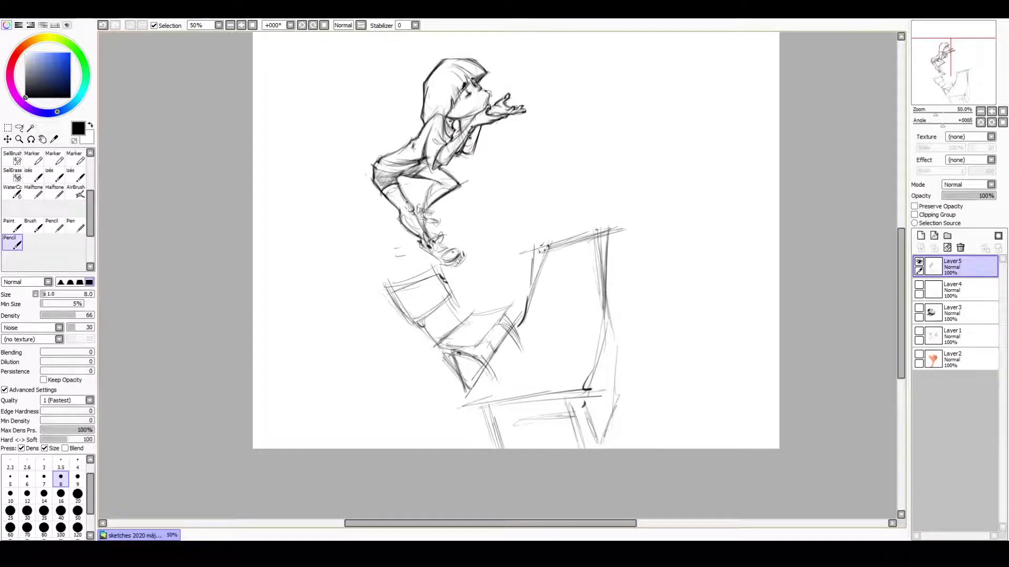
Fade the rough desk lines with the eraser and return to the Pencil.
key(h)
key(e)
drag(389, 231, 407, 442)
drag(494, 341, 531, 397)
key(n)
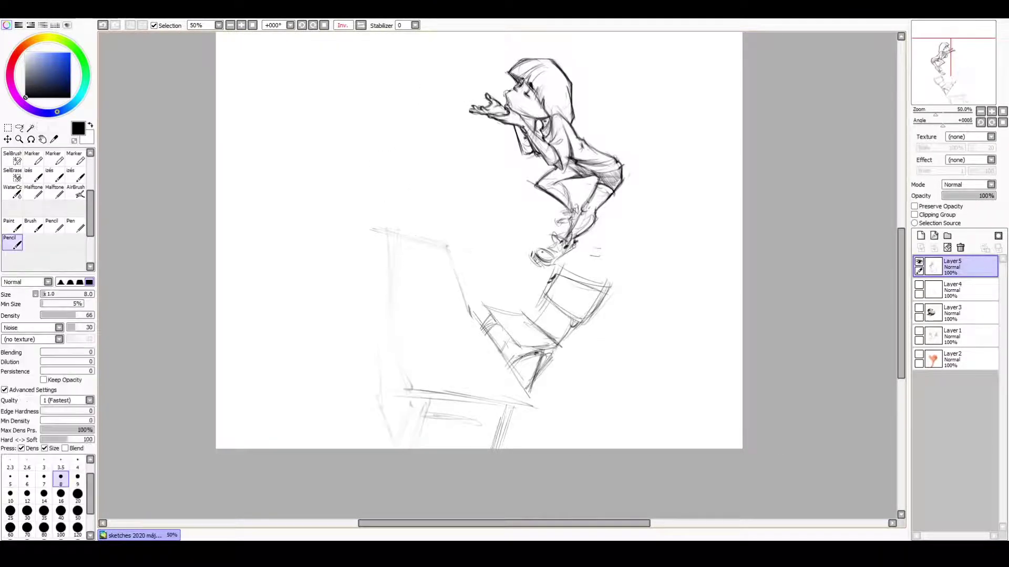
Redraw the tabletop outline with cleaner, darker edges over the faded desk sketch.
drag(384, 235, 407, 391)
drag(394, 346, 408, 391)
mouse_move(386, 240)
mouse_down()
mouse_move(450, 259)
mouse_move(525, 386)
mouse_up()
drag(476, 321, 537, 408)
drag(384, 236, 377, 289)
drag(396, 358, 407, 394)
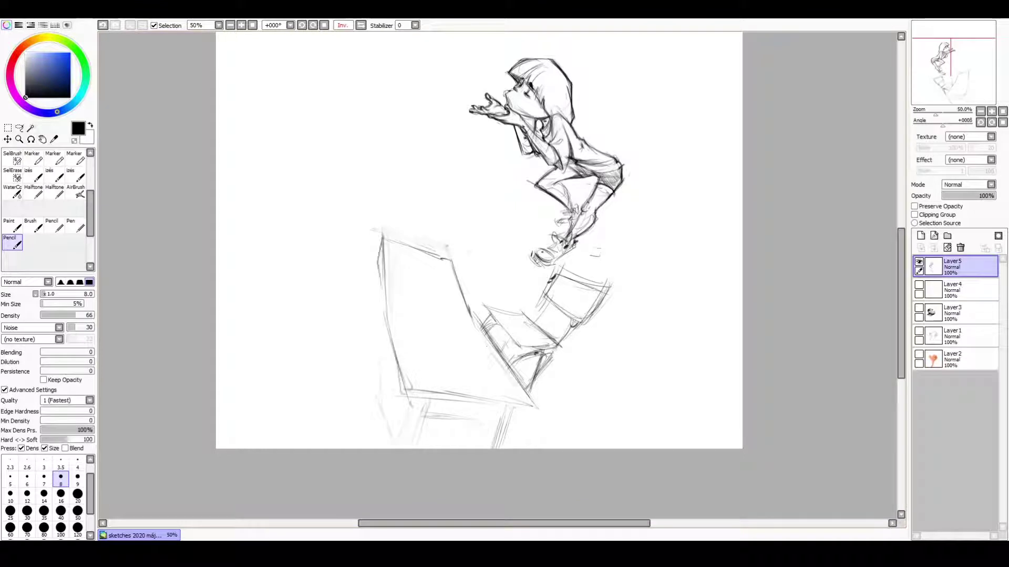
Define the desk's side panel and legs, darken the tabletop corner and sketch a shape beneath the desk.
drag(462, 425, 453, 447)
drag(404, 404, 415, 442)
drag(382, 321, 394, 423)
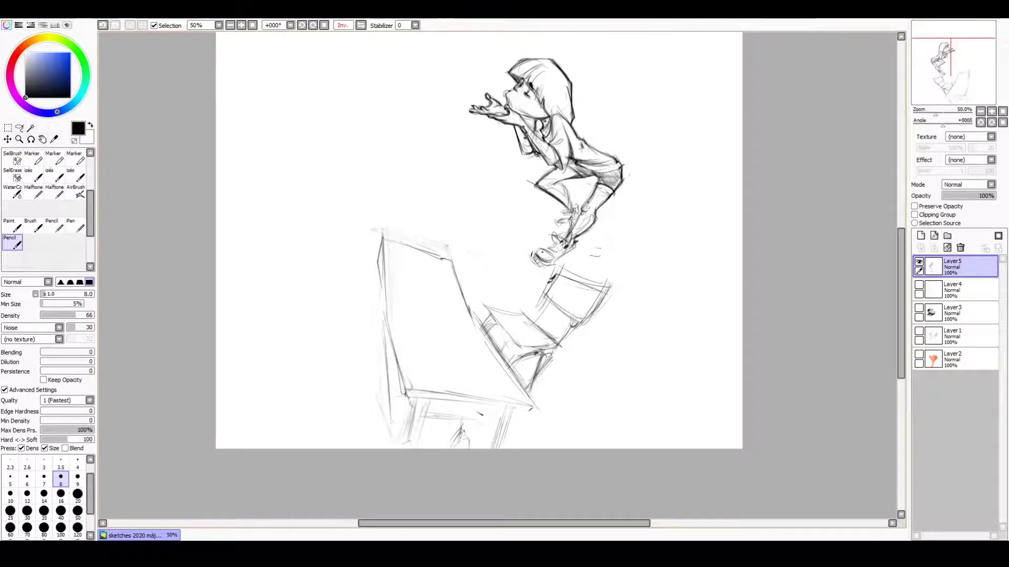
drag(384, 261, 393, 421)
drag(390, 378, 402, 439)
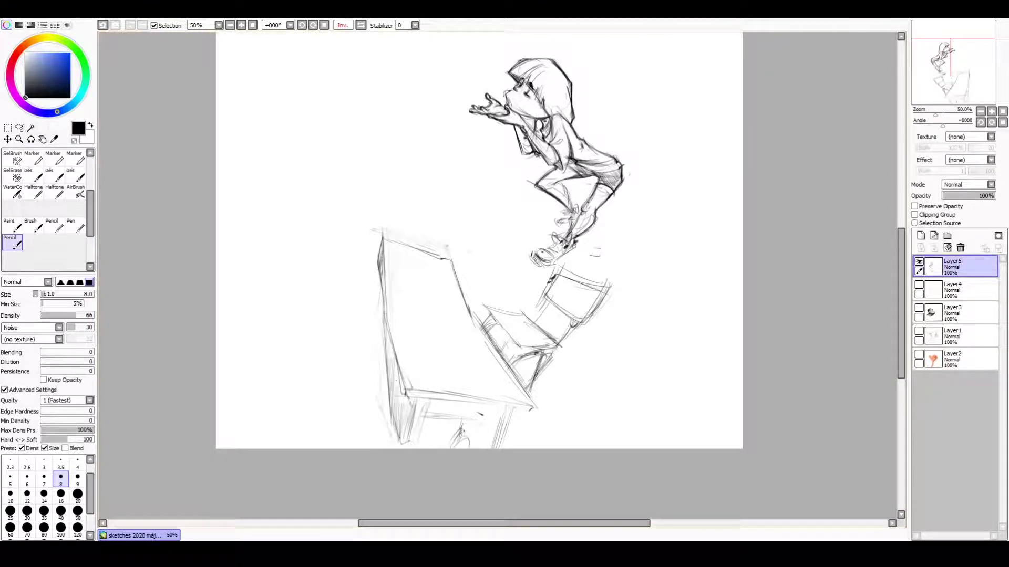
drag(412, 400, 426, 447)
drag(518, 405, 531, 410)
drag(502, 414, 494, 436)
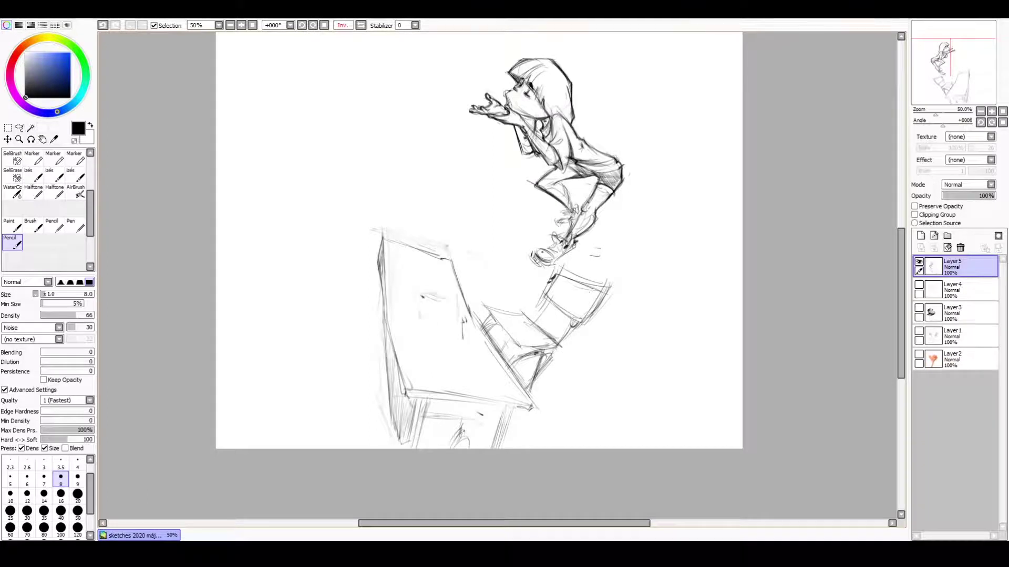
Sketch sheets of paper and small objects lying on the tabletop.
drag(462, 288, 423, 358)
drag(409, 364, 428, 379)
click(350, 24)
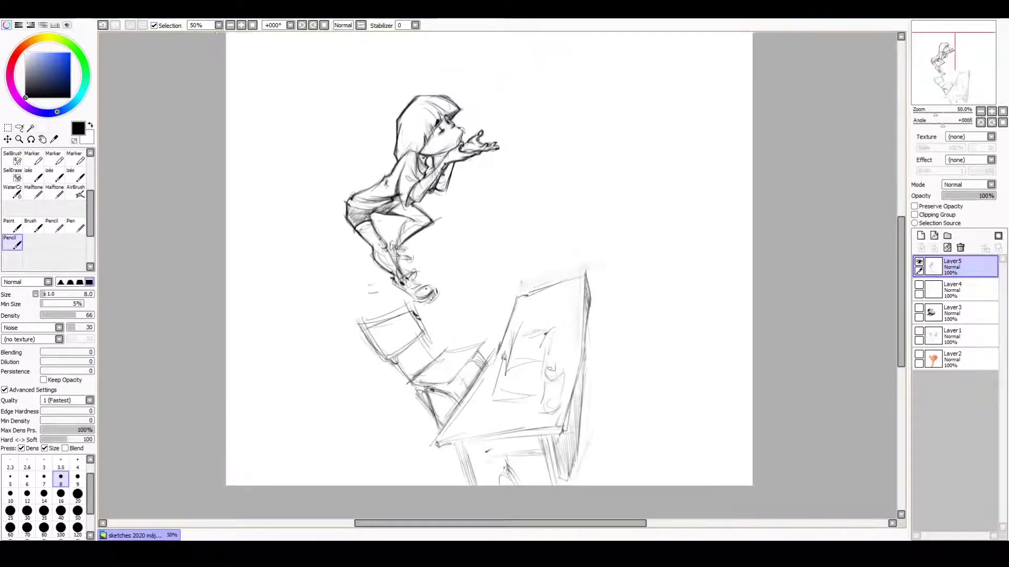
Sketch a large sweeping shape rising from the girl's hand to the canvas's upper-right corner, with small details near its upper end.
key(ctrl+minus)
mouse_move(457, 236)
mouse_down()
mouse_move(503, 273)
mouse_move(564, 252)
mouse_up()
drag(535, 109, 515, 158)
drag(546, 252, 642, 181)
drag(497, 273, 604, 236)
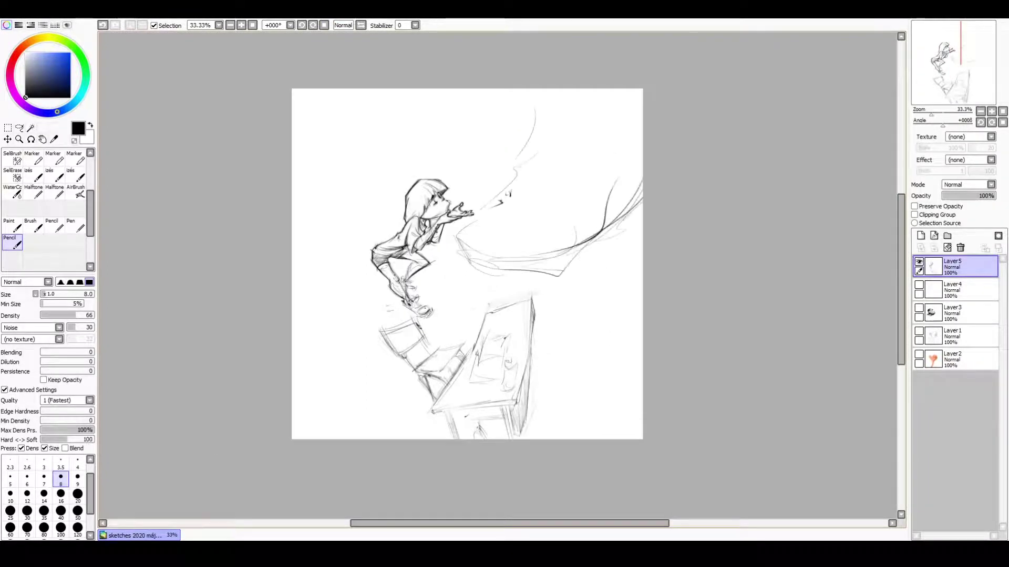
drag(536, 110, 565, 93)
drag(611, 124, 634, 111)
drag(619, 100, 626, 96)
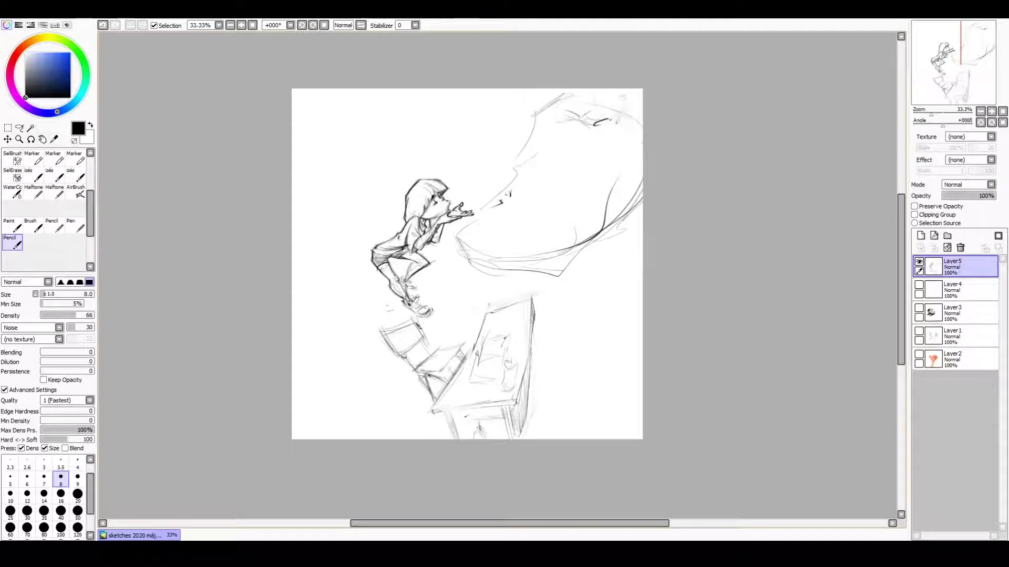
Add curved inner contours to the large shape and extend strokes along its outer edge.
drag(481, 239, 557, 218)
mouse_move(552, 144)
mouse_down()
mouse_move(496, 181)
mouse_move(517, 182)
mouse_up()
mouse_move(604, 126)
mouse_down()
mouse_move(583, 166)
mouse_move(623, 171)
mouse_up()
mouse_move(641, 142)
mouse_down()
mouse_move(546, 284)
mouse_move(530, 328)
mouse_up()
Touch up the chair edge and the front edge of the desk with short pencil strokes.
drag(479, 336, 437, 404)
drag(465, 368, 454, 378)
mouse_move(525, 404)
mouse_down()
mouse_move(512, 433)
mouse_move(468, 416)
mouse_up()
Build up the dark details at the large shape's upper end and sketch loose angular forms behind them.
mouse_move(608, 94)
mouse_down()
mouse_move(588, 99)
mouse_move(604, 114)
mouse_up()
drag(613, 109, 588, 126)
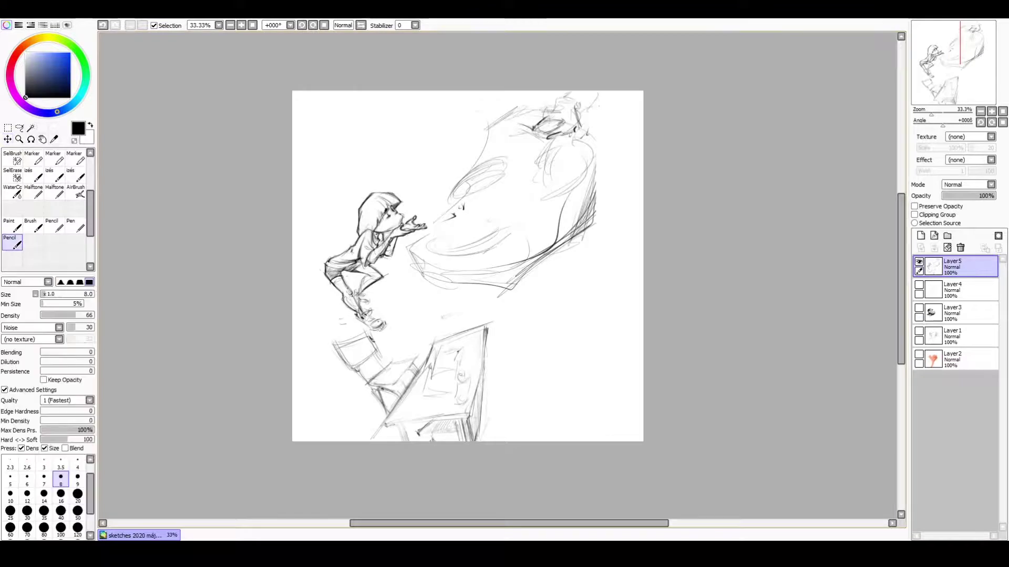
mouse_move(517, 123)
mouse_down()
mouse_move(546, 107)
mouse_move(596, 131)
mouse_up()
mouse_move(633, 101)
mouse_down()
mouse_move(609, 160)
mouse_move(578, 126)
mouse_up()
drag(628, 142, 594, 178)
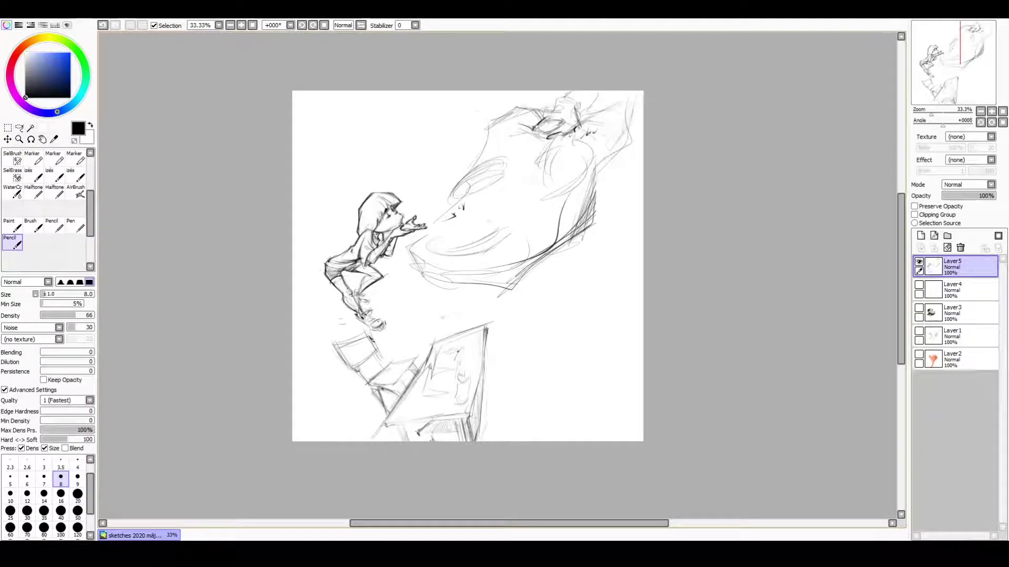
Strengthen the large shape's outline with repeated strokes and add short accents beside the girl's hand and inside the shape.
drag(420, 239, 449, 226)
drag(494, 221, 516, 244)
drag(599, 118, 604, 216)
mouse_move(541, 131)
mouse_down()
mouse_move(535, 143)
mouse_move(549, 121)
mouse_up()
drag(480, 146, 440, 218)
drag(580, 222, 508, 281)
drag(597, 135, 603, 221)
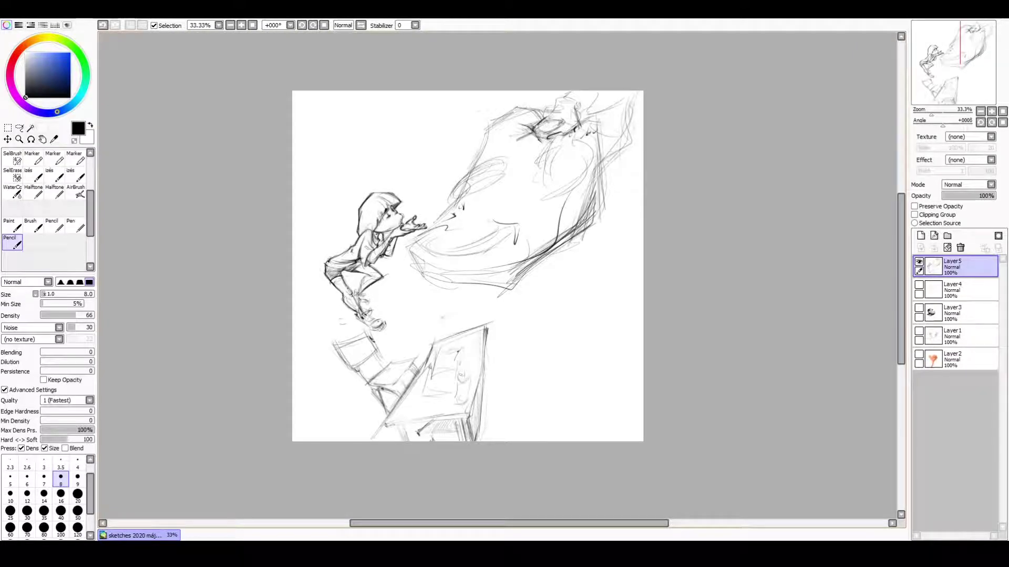
drag(611, 155, 597, 178)
Darken the desk's far side and rear leg, and reinforce the lower edge of the large shape.
drag(486, 355, 490, 389)
drag(490, 339, 476, 441)
drag(493, 370, 491, 389)
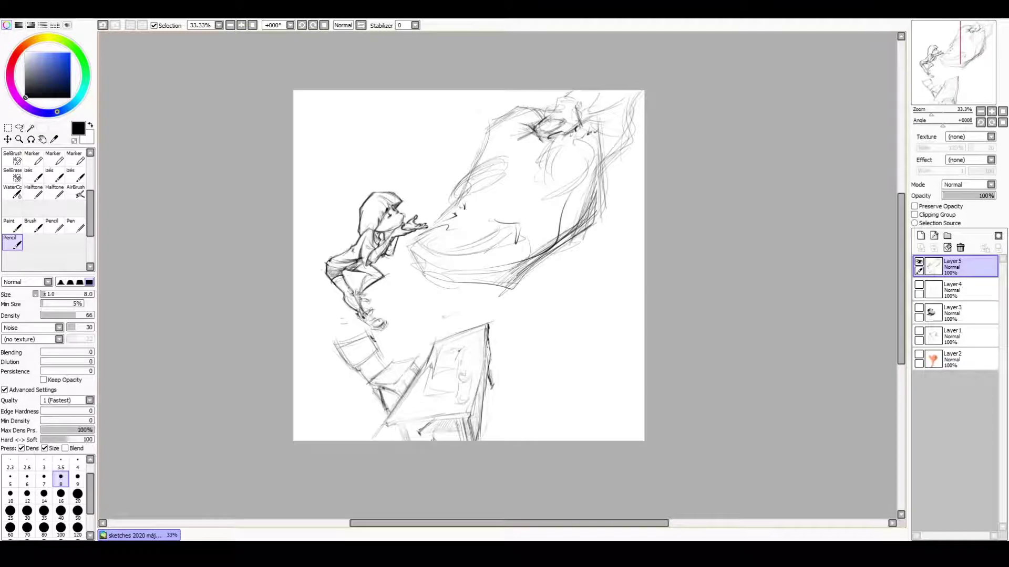
drag(605, 212, 578, 235)
Redraw the chair's backrest, seat and legs with darker lines, and darken the adjoining tabletop edges.
mouse_move(372, 337)
mouse_down()
mouse_move(388, 385)
mouse_move(408, 371)
mouse_up()
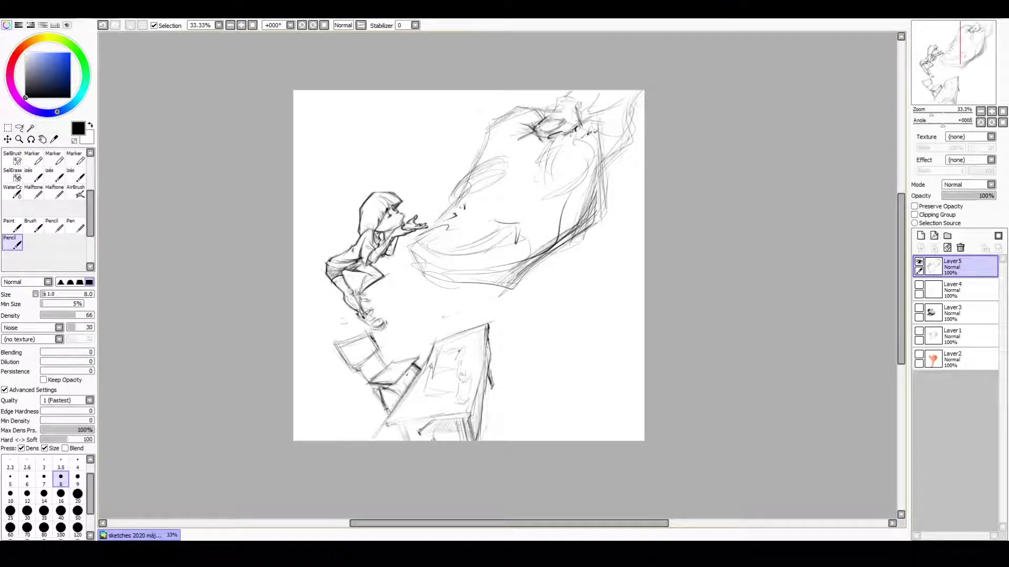
drag(379, 405, 411, 374)
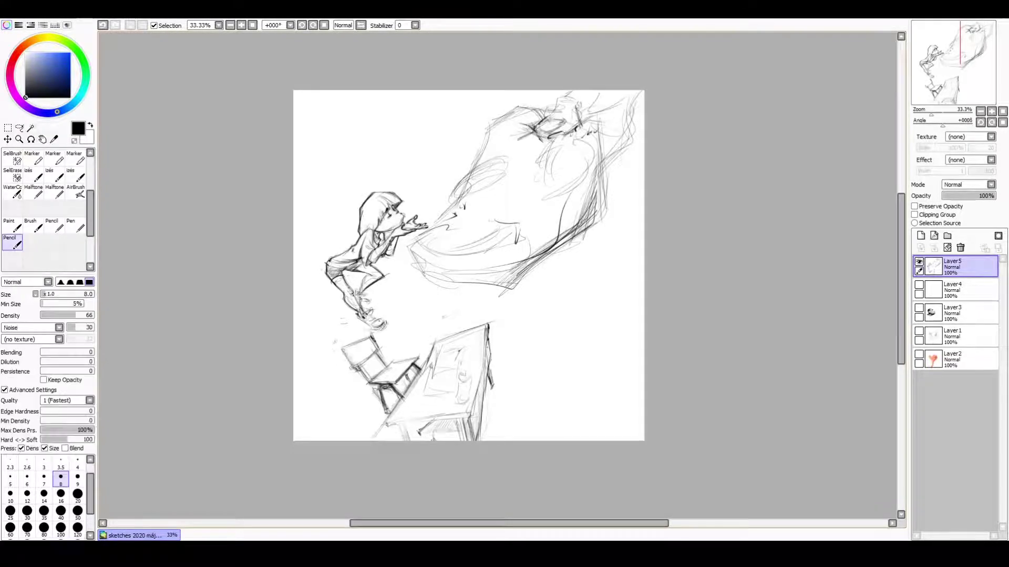
drag(342, 348, 375, 337)
drag(344, 352, 368, 373)
drag(435, 339, 423, 368)
drag(476, 402, 464, 416)
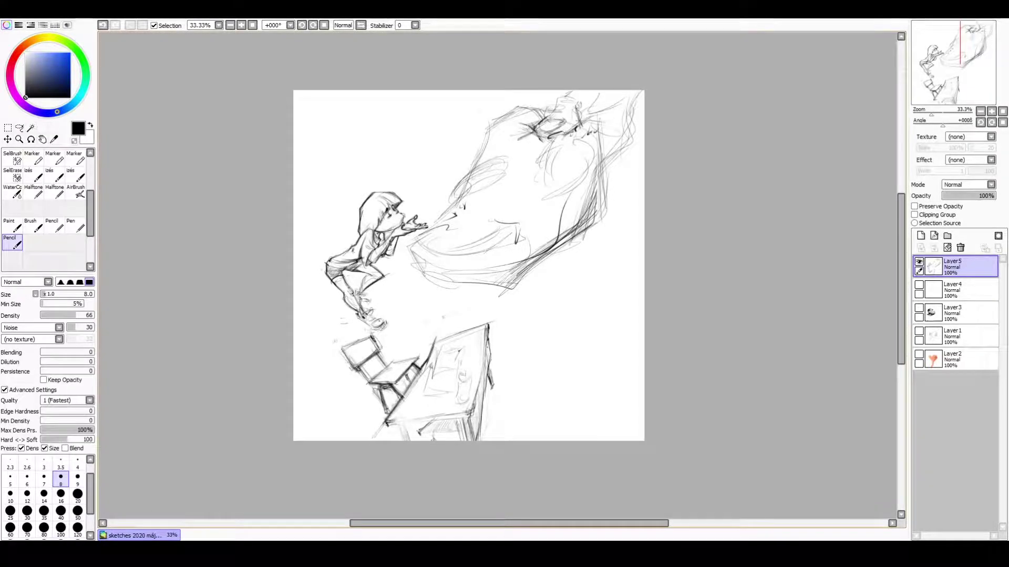
Darken and refine the small details at the upper end of the large shape.
drag(473, 262, 532, 213)
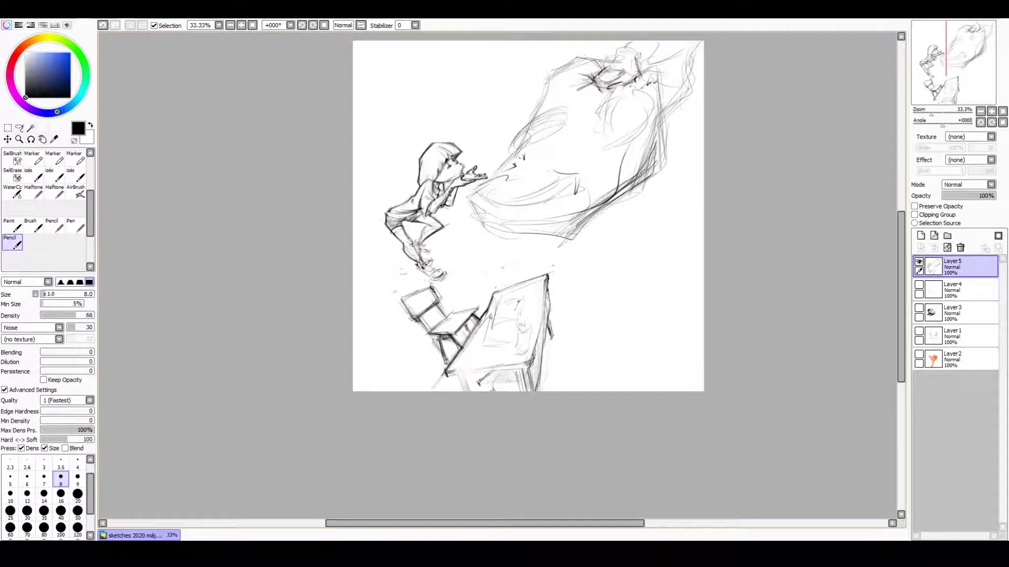
drag(635, 46, 612, 66)
drag(621, 52, 598, 78)
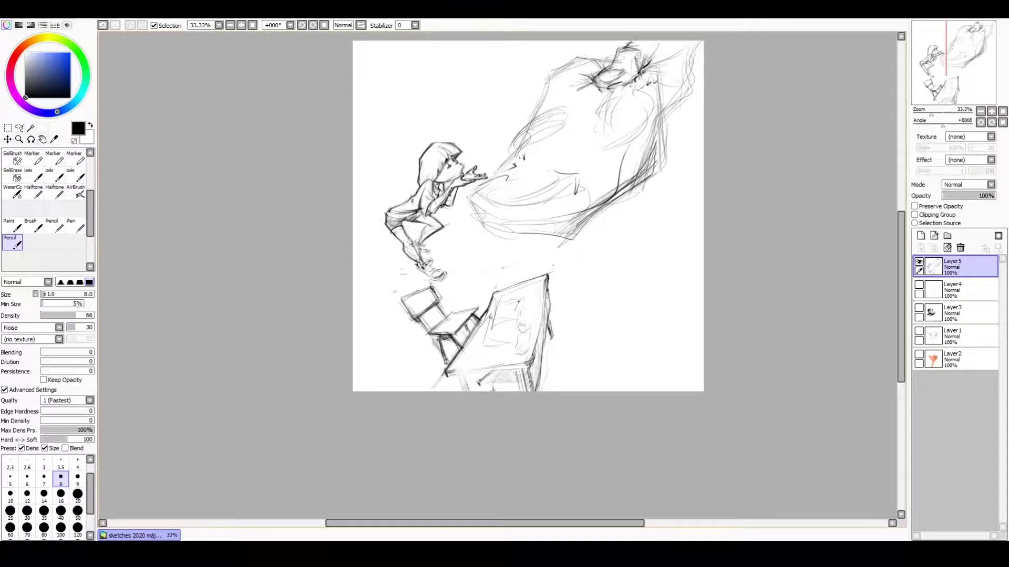
Mirror the view, rework the forms behind the large shape's upper end and its tip with eraser and Pencil, and restore the view.
key(h)
key(e)
drag(391, 76, 415, 142)
key(n)
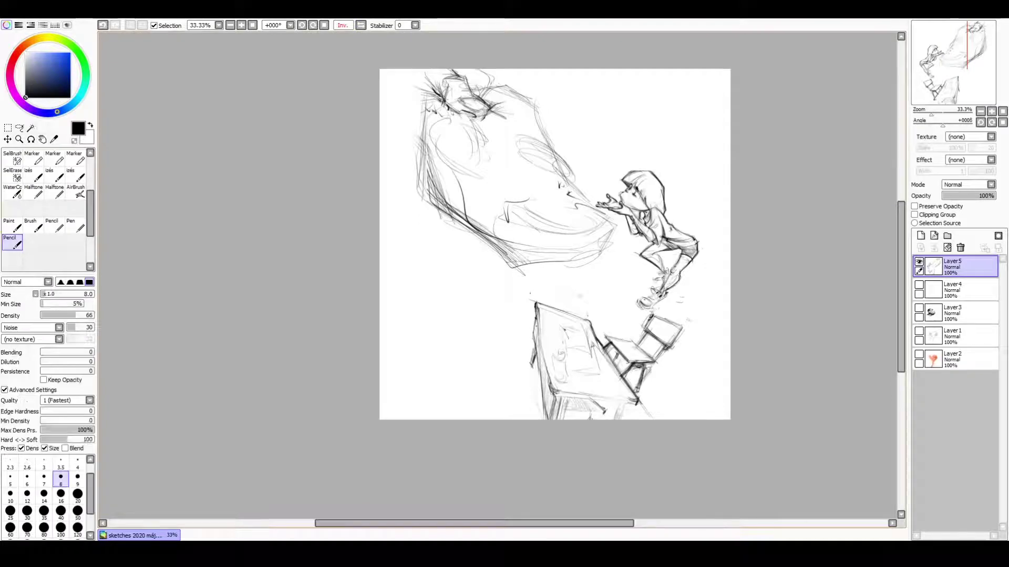
drag(399, 71, 440, 97)
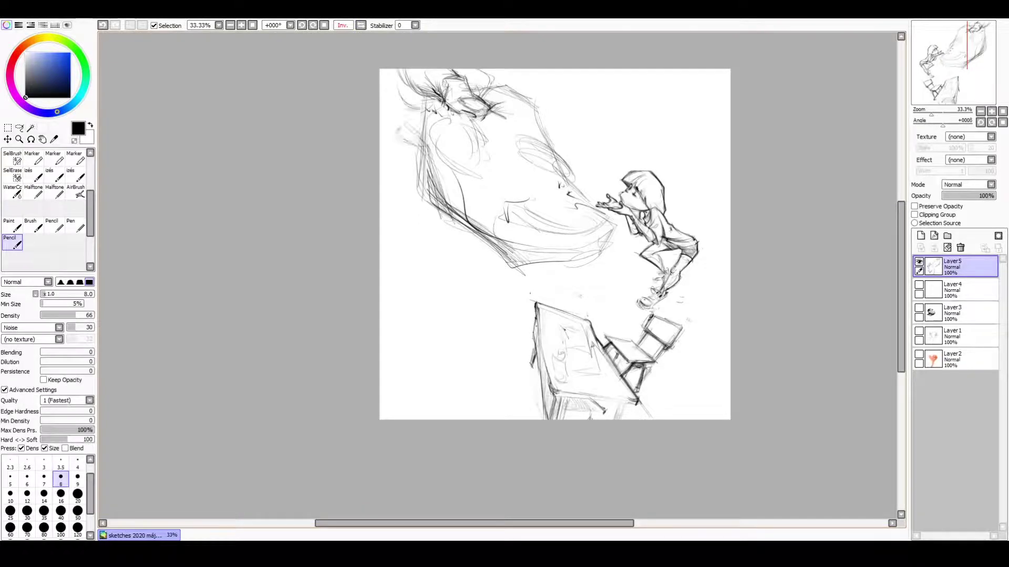
drag(404, 127, 420, 142)
drag(397, 76, 412, 110)
drag(418, 114, 428, 210)
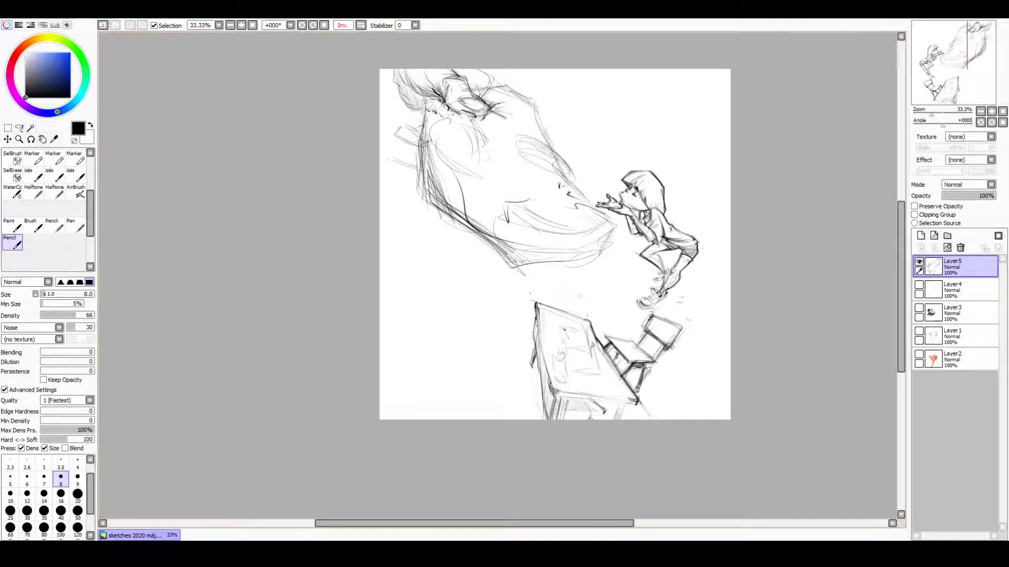
drag(619, 231, 577, 260)
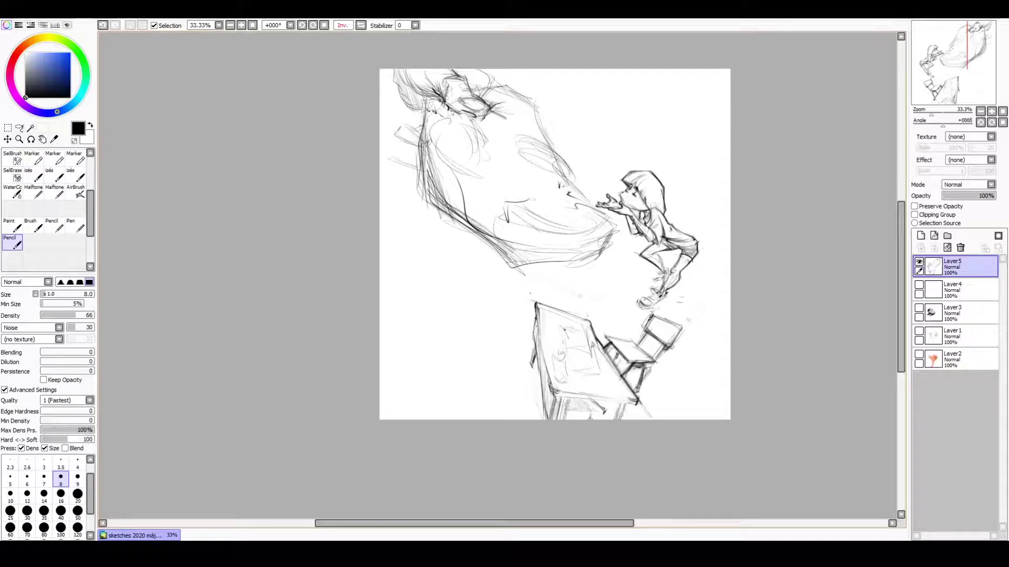
drag(570, 397, 559, 421)
click(361, 26)
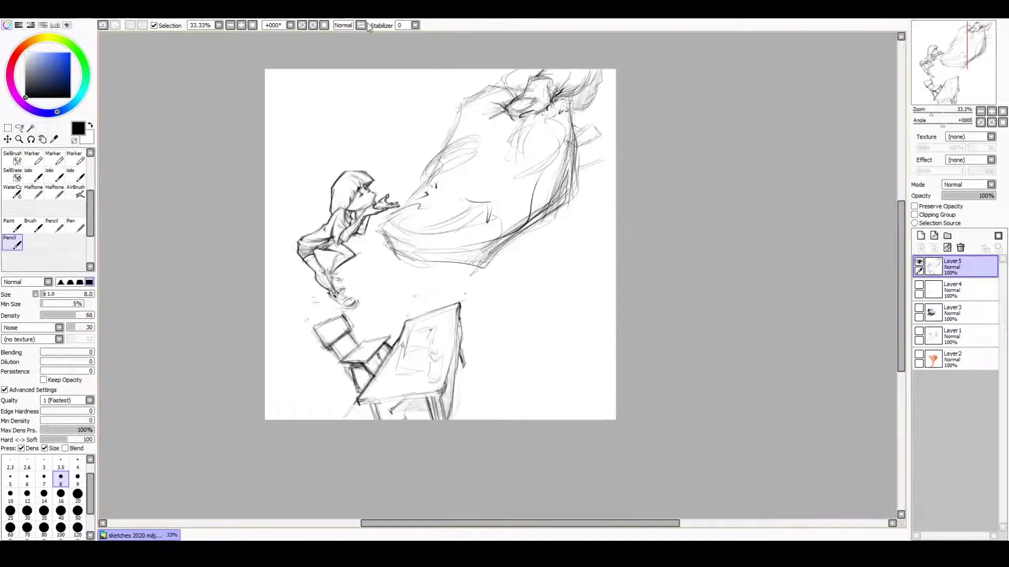
drag(460, 300, 520, 419)
key(ctrl+z)
drag(407, 321, 427, 367)
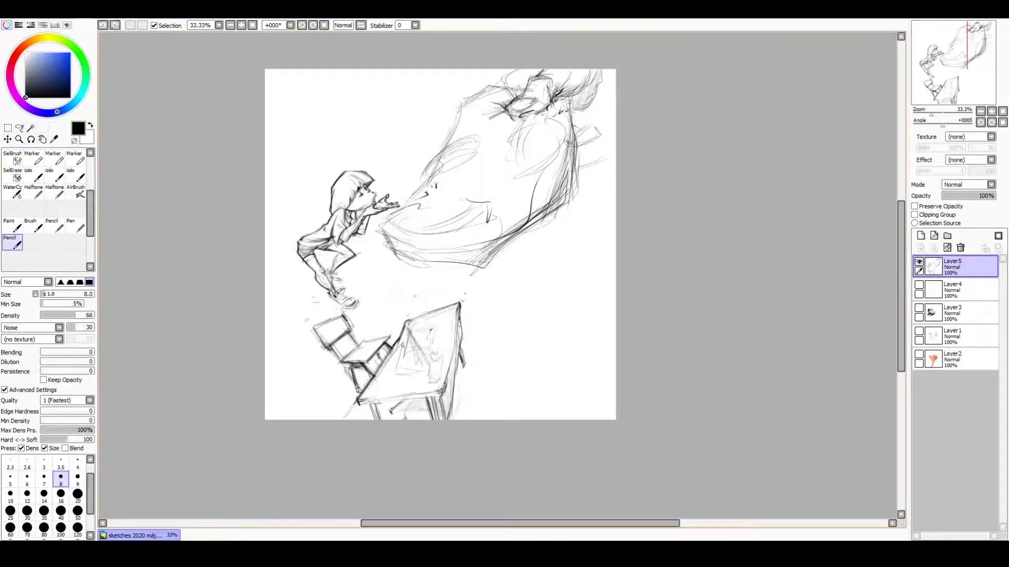
drag(465, 300, 542, 404)
drag(415, 347, 438, 400)
key(ctrl+z)
key(ctrl+z)
Fade the rough lines of the large shape and the girl with the large eraser at density 28.
key(e)
drag(588, 79, 478, 184)
drag(594, 127, 399, 252)
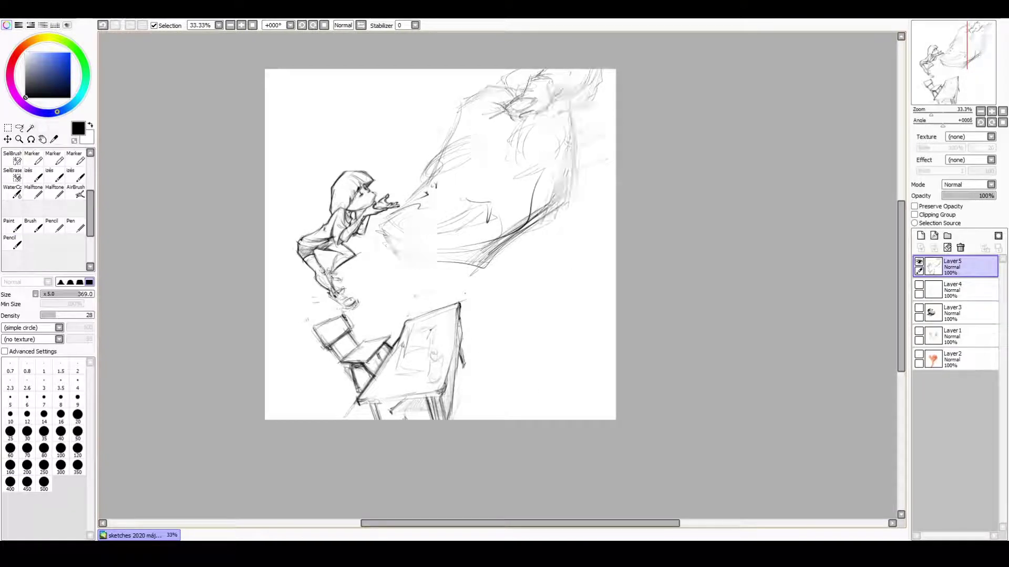
drag(573, 142, 446, 268)
drag(530, 89, 452, 153)
scroll(441, 246, up, 3)
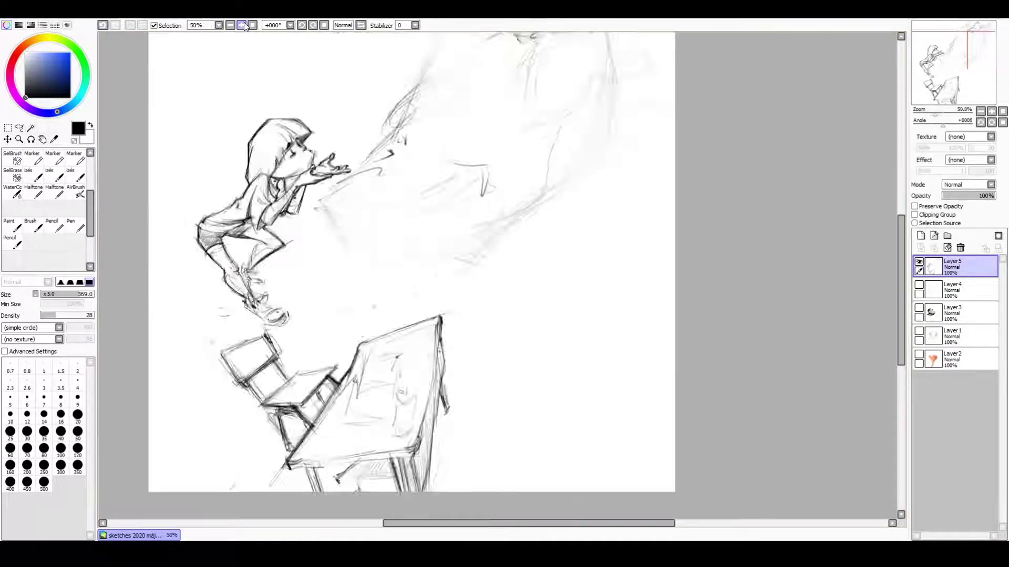
drag(515, 105, 378, 242)
mouse_move(578, 121)
mouse_down()
mouse_move(357, 452)
mouse_move(441, 220)
mouse_move(352, 315)
mouse_up()
Ink the back of the girl's hair, her back, hip and thigh with the size 10 Draw S brush.
scroll(526, 263, up, 1)
key(n)
drag(456, 205, 436, 235)
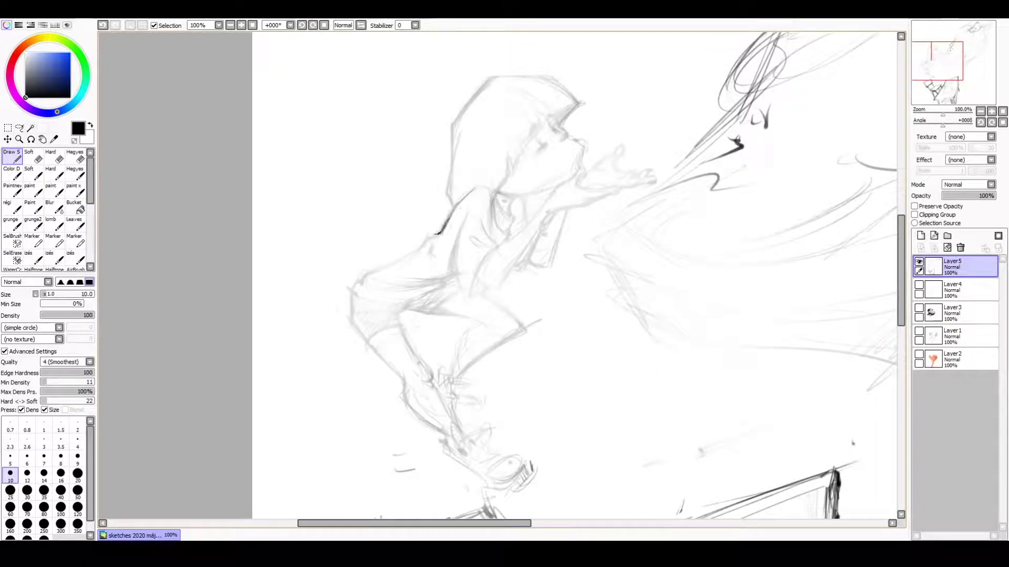
drag(450, 136, 455, 213)
mouse_move(366, 275)
mouse_down()
mouse_move(354, 287)
mouse_move(351, 322)
mouse_up()
drag(371, 272, 351, 286)
drag(351, 322, 406, 381)
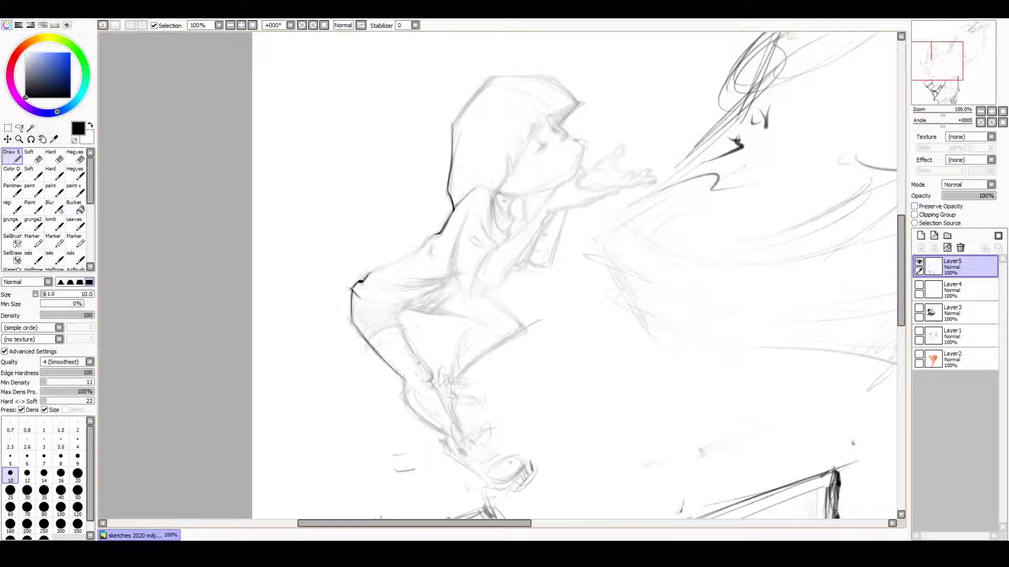
Ink the girl's bent arm, shirt sleeve and the contour around her mouth.
mouse_move(436, 235)
mouse_down()
mouse_move(408, 257)
mouse_move(486, 288)
mouse_up()
drag(538, 216, 497, 246)
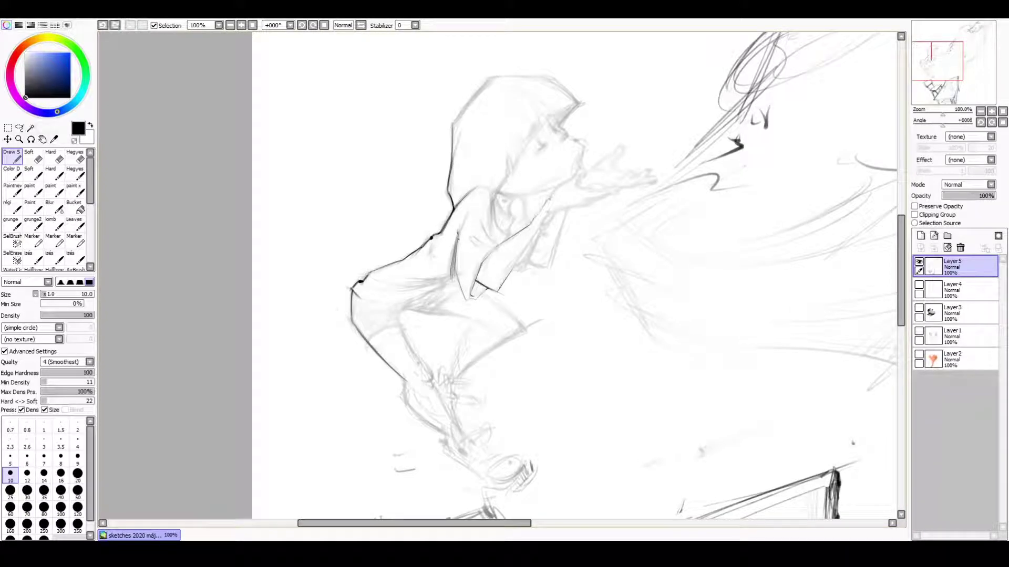
mouse_move(589, 168)
mouse_down()
mouse_move(528, 226)
mouse_move(553, 239)
mouse_up()
drag(491, 253, 474, 295)
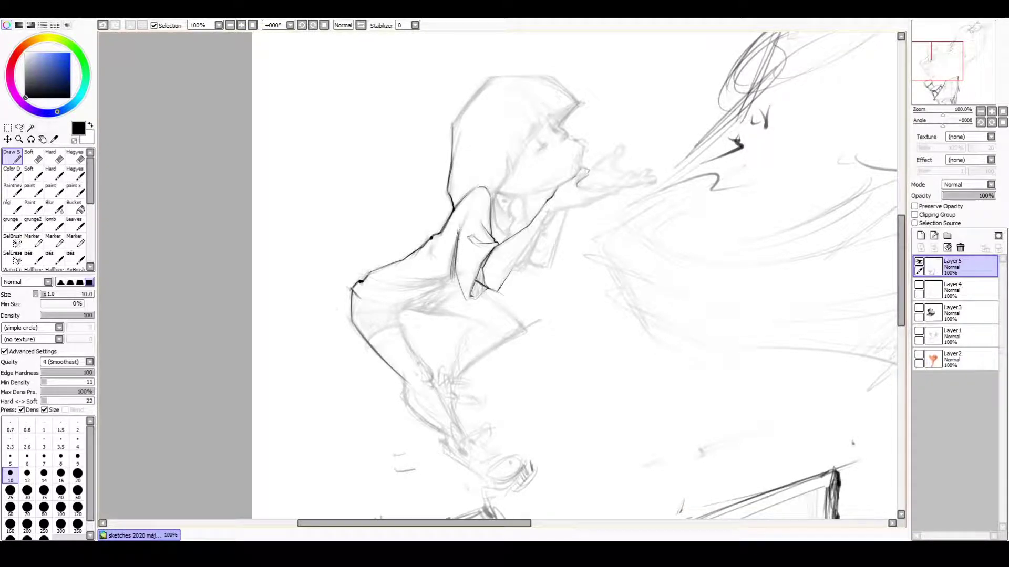
Ink the back of the girl's head, the shirt hem with its folds, the elbow and the hair strand beside her cheek.
mouse_move(493, 77)
mouse_down()
mouse_move(453, 124)
mouse_move(451, 161)
mouse_up()
drag(457, 273, 375, 291)
mouse_move(449, 277)
mouse_down()
mouse_move(389, 304)
mouse_move(348, 290)
mouse_up()
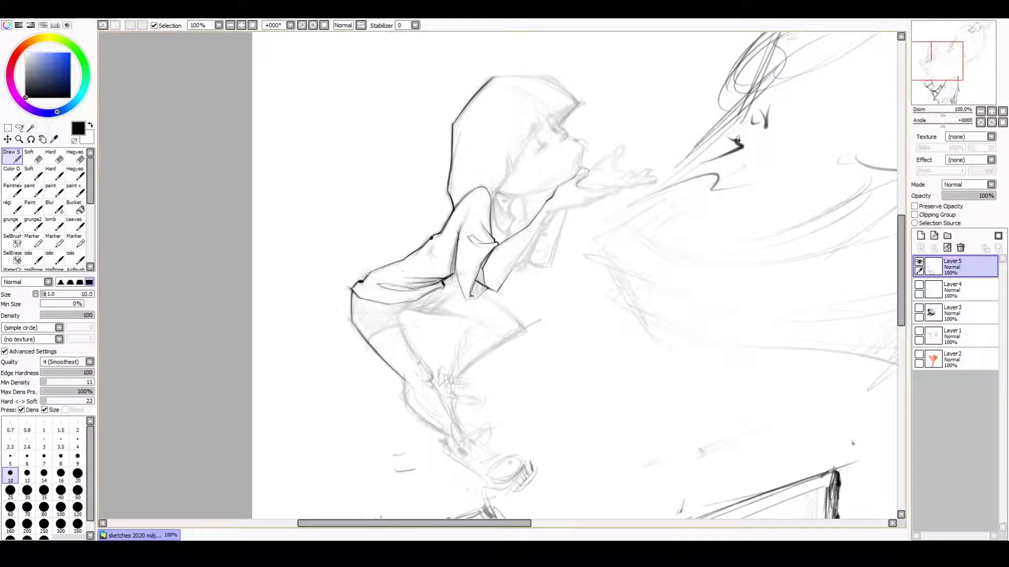
drag(425, 276, 393, 279)
drag(487, 288, 468, 304)
drag(514, 200, 507, 212)
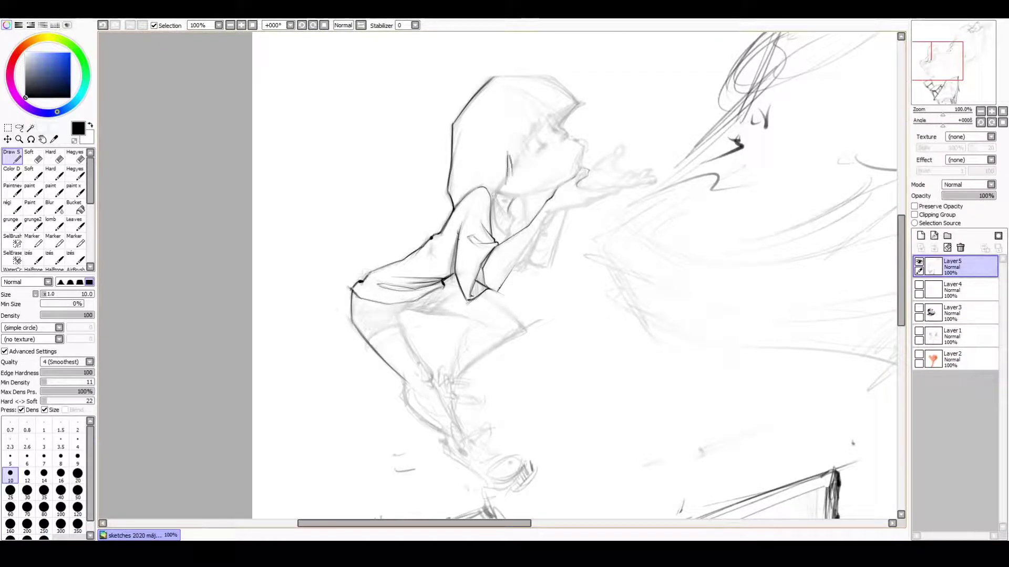
Ink the girl's face, then mirror the view and line her jaw, neck and collar.
drag(566, 132, 562, 142)
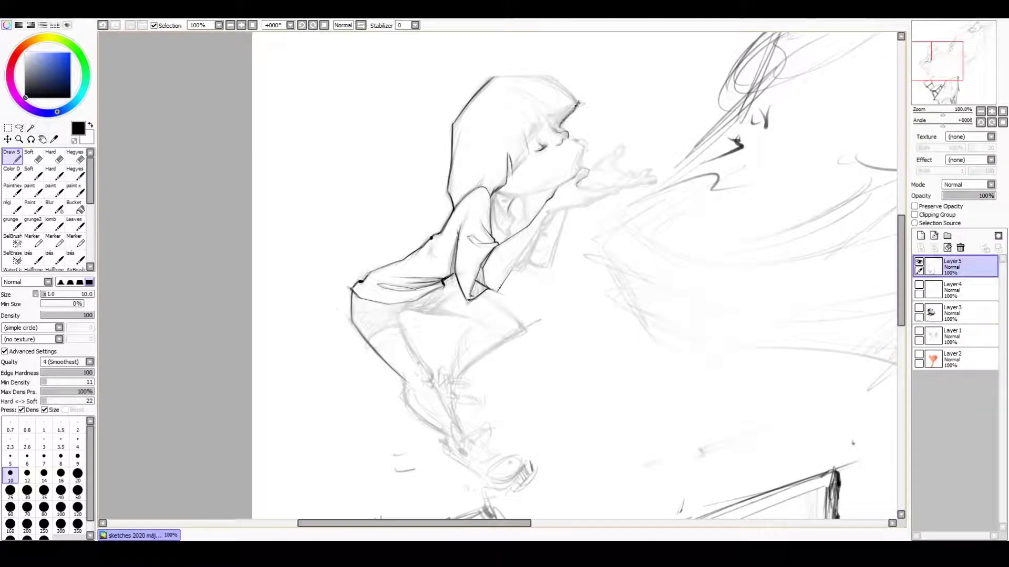
key(h)
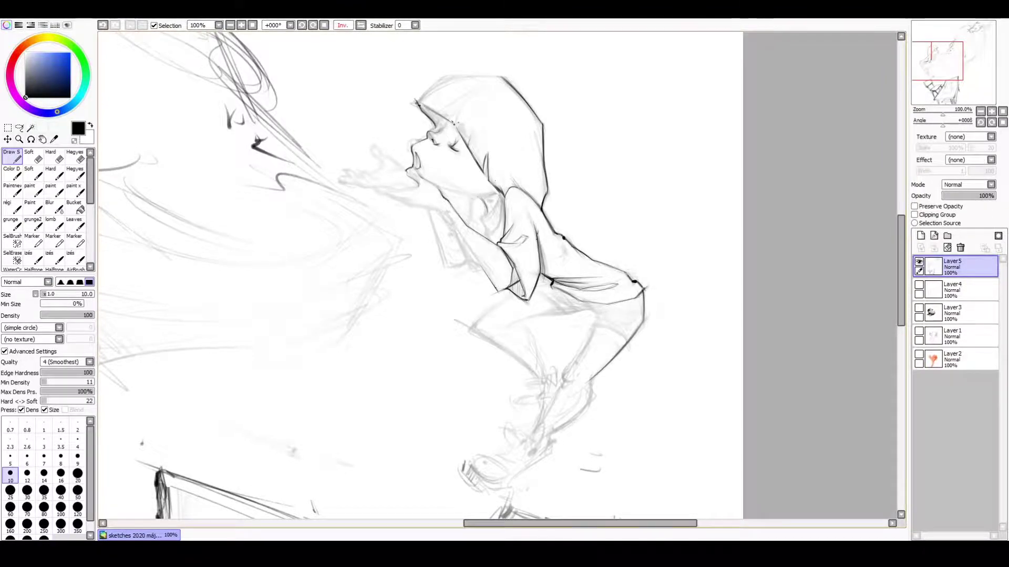
drag(441, 189, 498, 197)
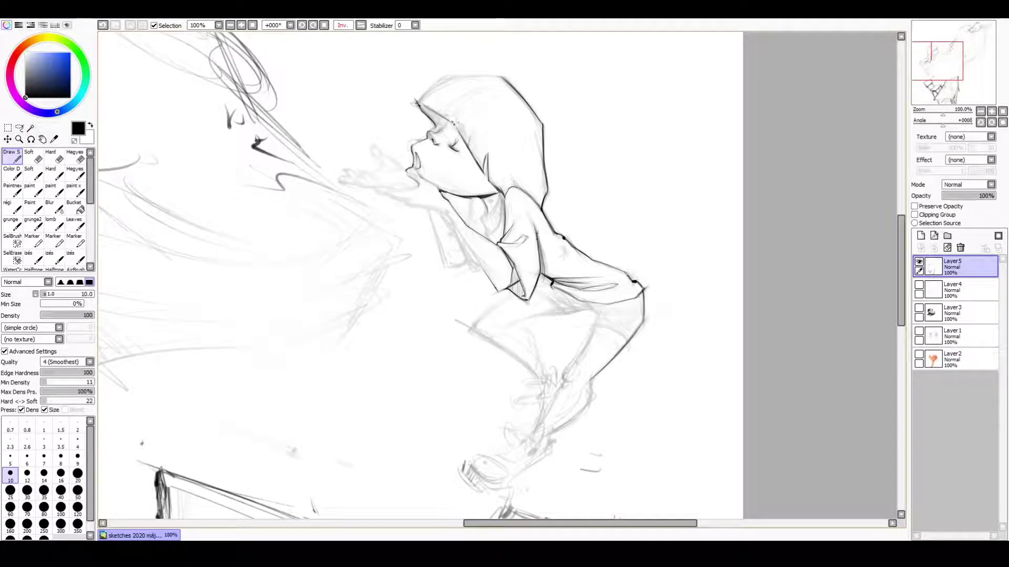
mouse_move(502, 197)
mouse_down()
mouse_move(483, 219)
mouse_move(487, 232)
mouse_up()
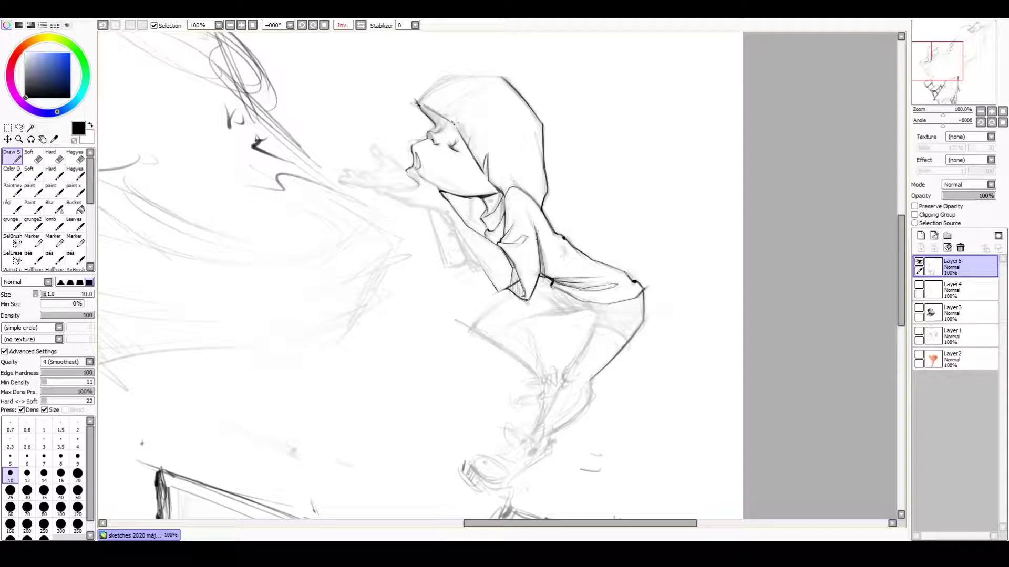
Ink the girl's rear leg from thigh to ankle, including the knee crease and calf.
click(75, 172)
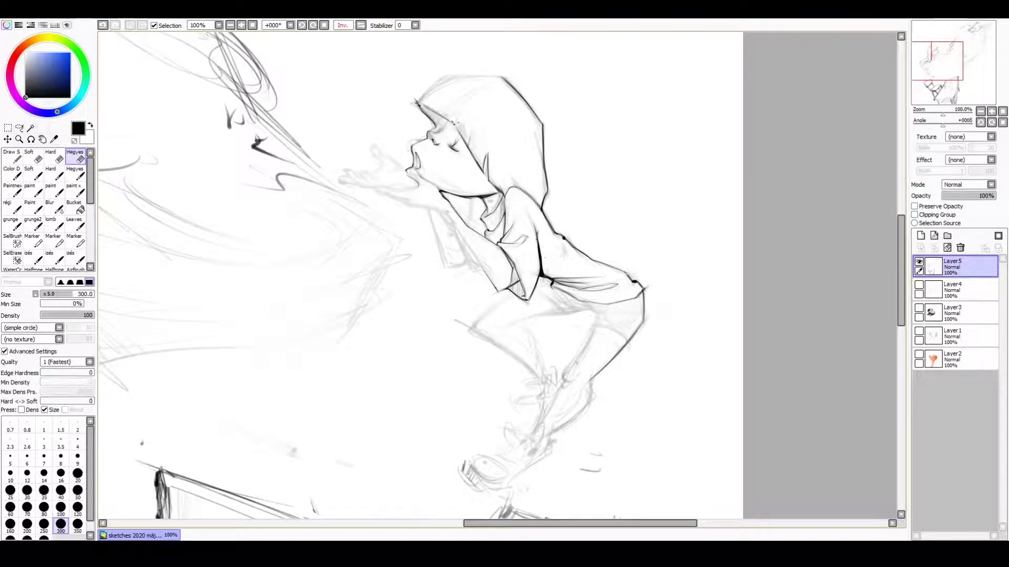
click(12, 157)
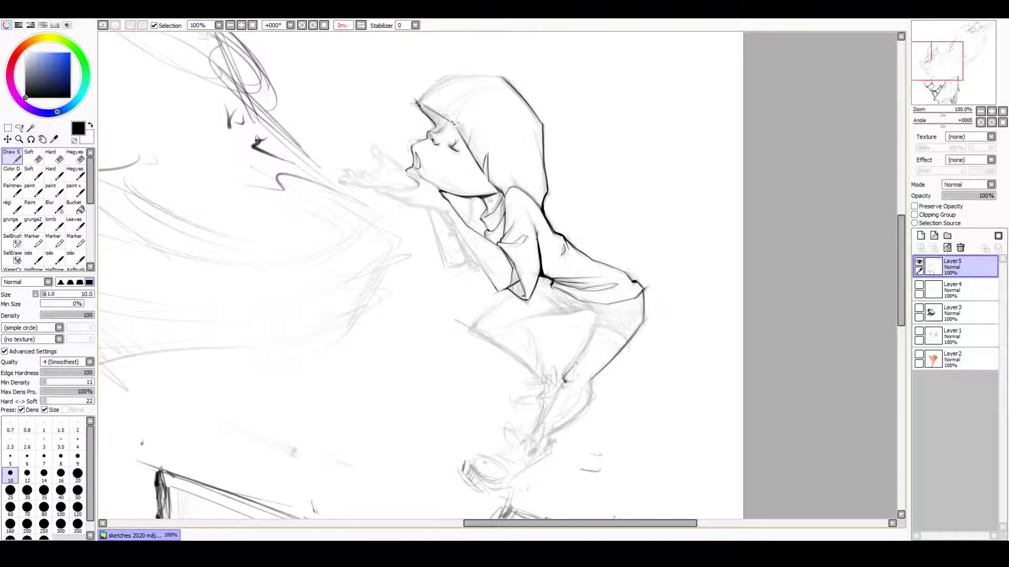
drag(599, 315, 533, 432)
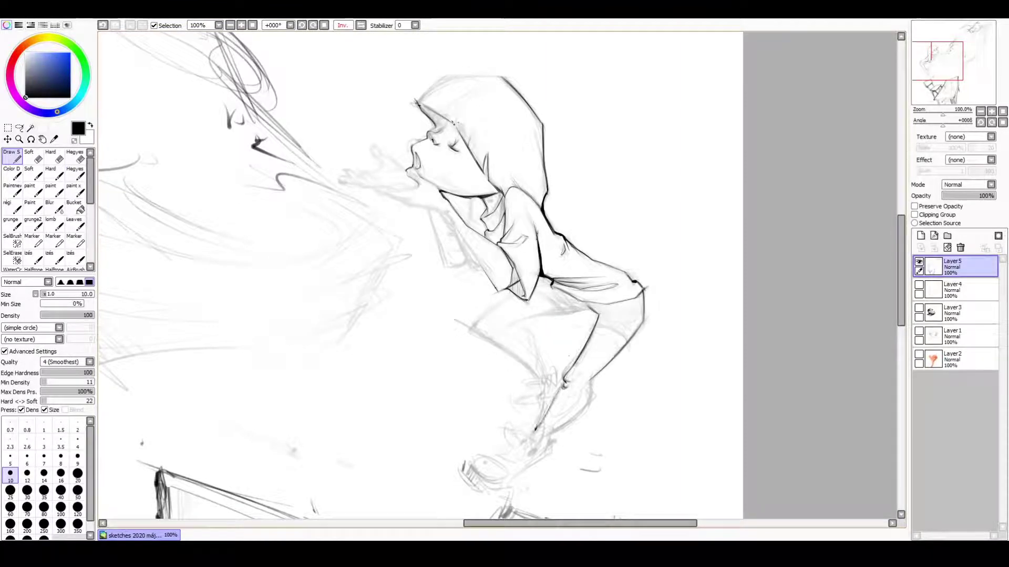
drag(594, 376, 531, 435)
drag(588, 404, 546, 435)
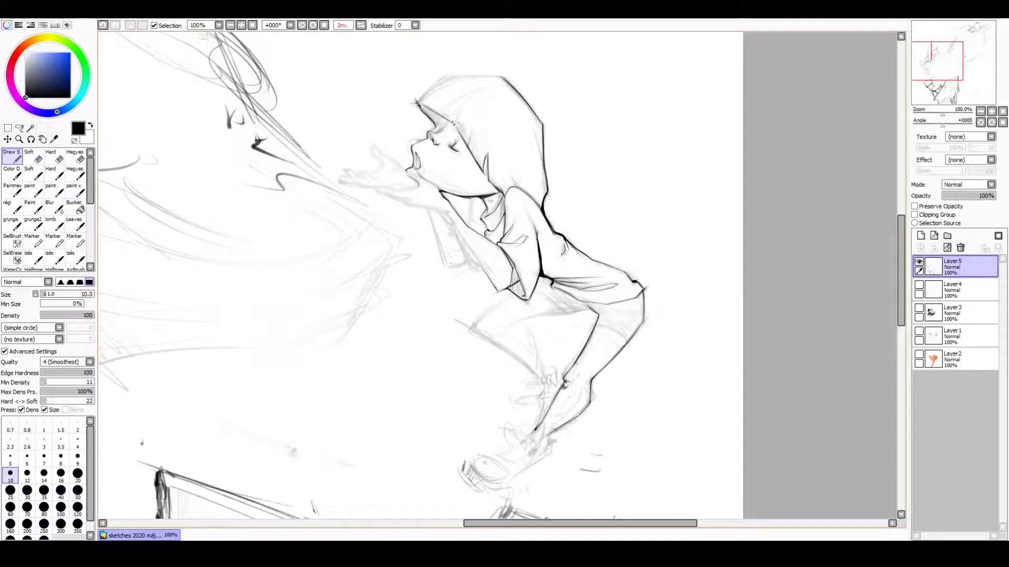
drag(591, 395, 552, 432)
key(ctrl+z)
key(ctrl+y)
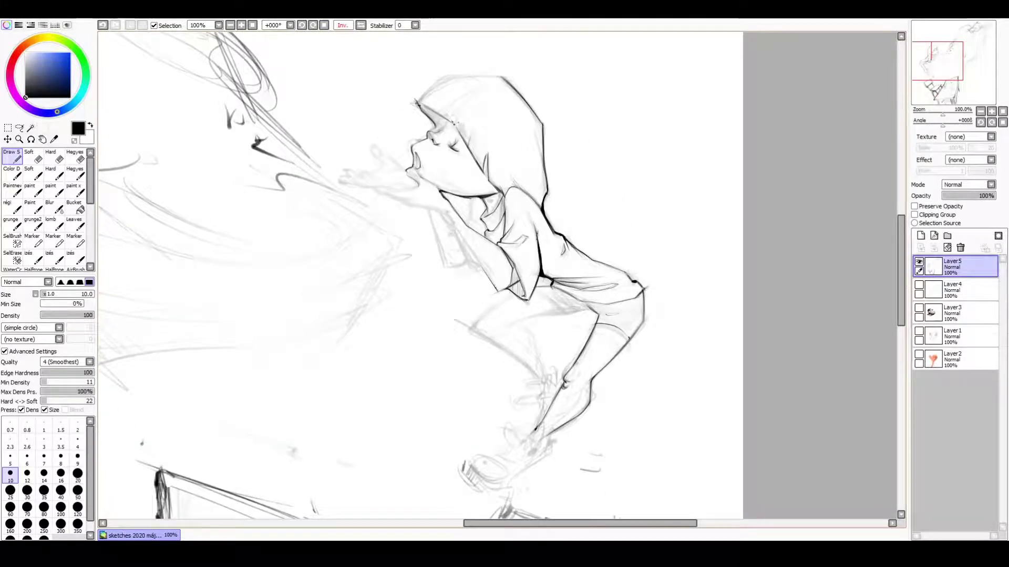
Ink the girl's front thigh, knee and shin below the shirt hem.
mouse_move(513, 294)
mouse_down()
mouse_move(470, 326)
mouse_move(506, 292)
mouse_move(506, 327)
mouse_up()
drag(587, 304, 503, 329)
mouse_move(550, 375)
mouse_down()
mouse_move(517, 319)
mouse_move(541, 380)
mouse_move(535, 373)
mouse_up()
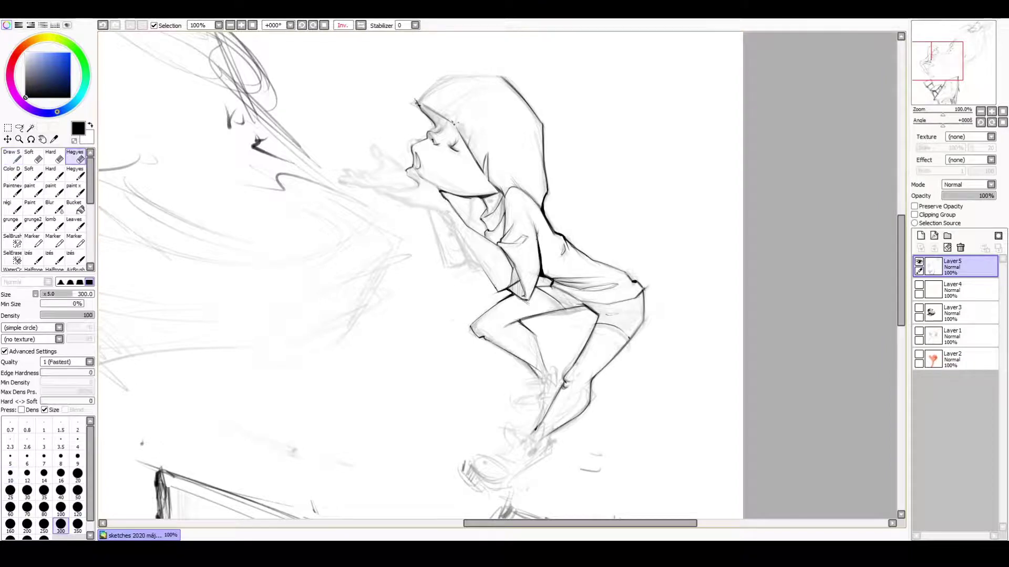
Refine the girl's front knee and ink the underside of her thigh.
drag(469, 321, 480, 333)
drag(544, 332, 534, 369)
key(ctrl+z)
drag(586, 307, 530, 318)
key(e)
key(e)
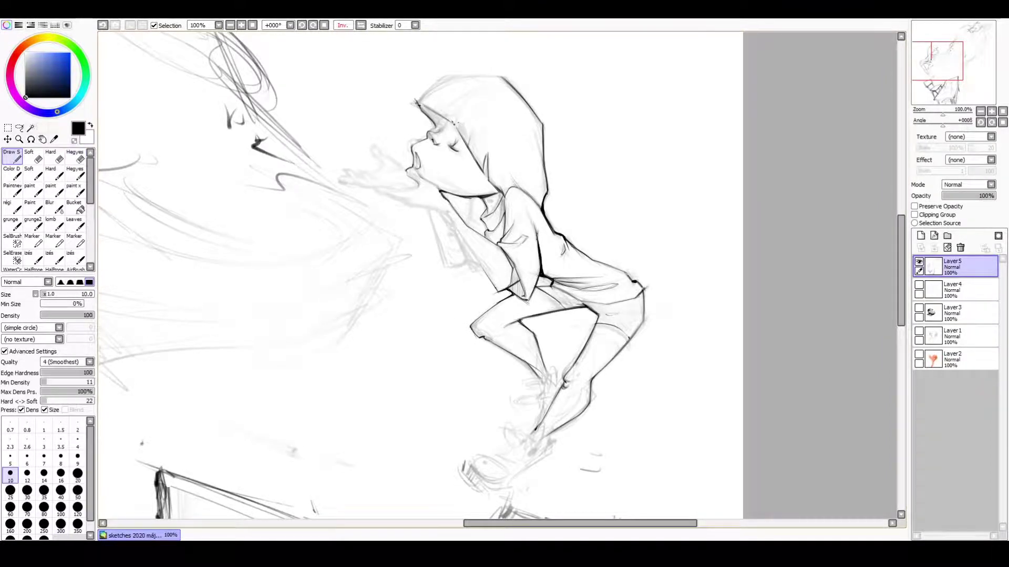
Ink the top outline of the girl's hair from the fringe tip over the crown, cleaning up the line.
drag(415, 101, 450, 78)
key(e)
key(e)
mouse_move(420, 112)
mouse_down()
mouse_move(414, 92)
mouse_move(508, 77)
mouse_up()
key(e)
key(e)
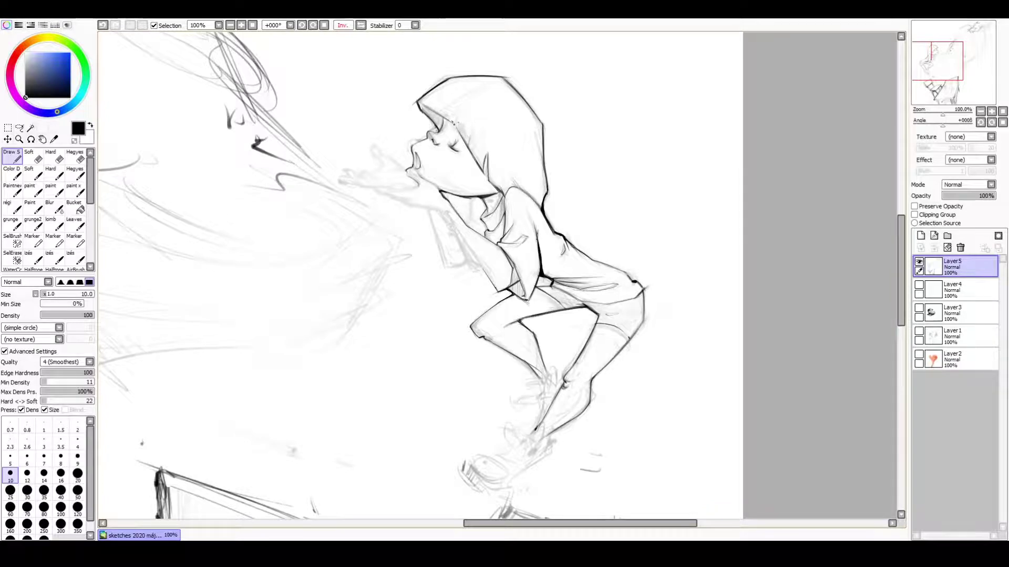
Mirror the view and ink the near forearm and the underside of the girl's outstretched hand.
key(h)
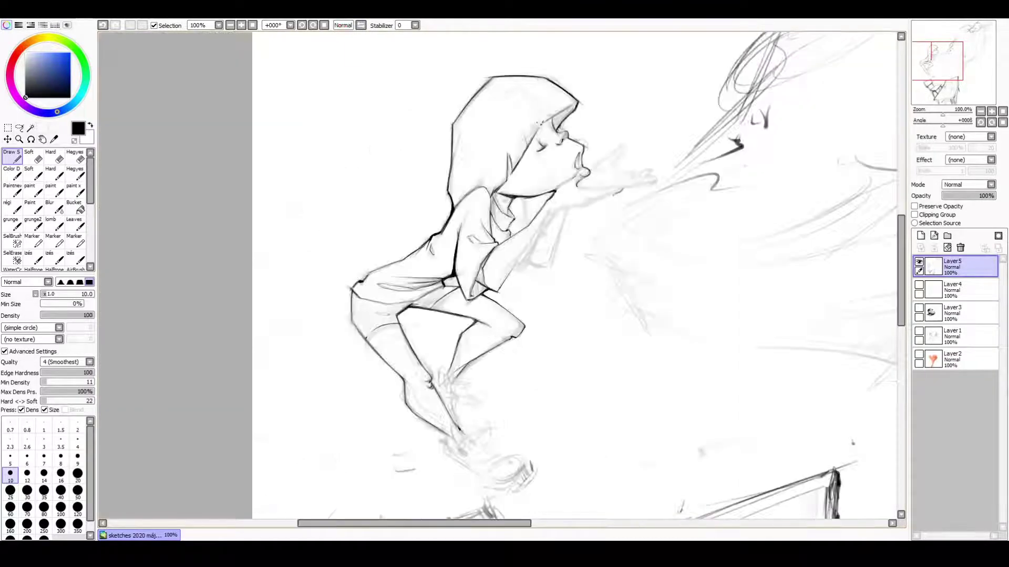
drag(588, 190, 622, 185)
drag(593, 204, 610, 196)
mouse_move(547, 215)
mouse_down()
mouse_move(601, 198)
mouse_move(496, 292)
mouse_up()
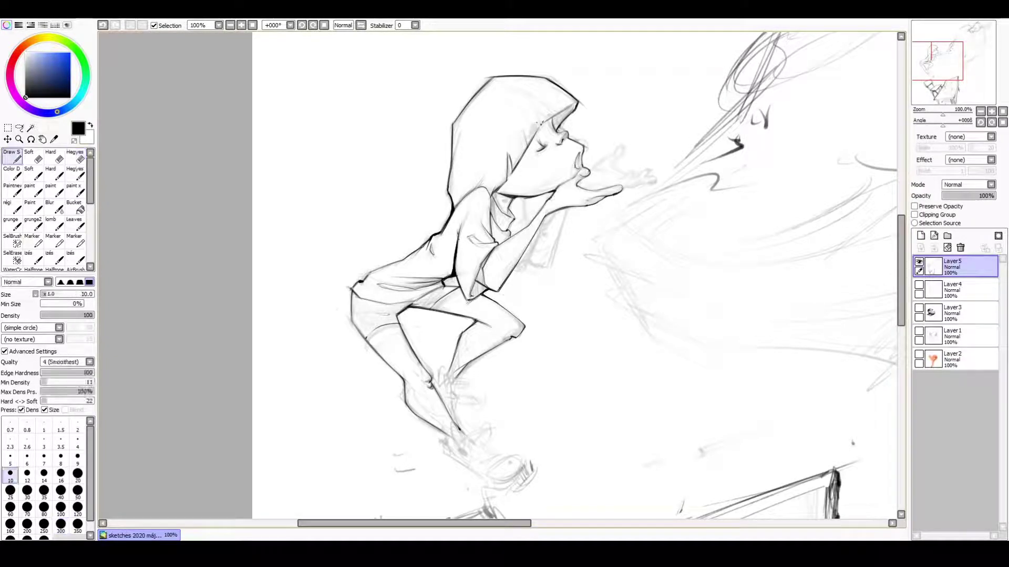
Ink the raised thumb and the fingers of the girl's outstretched hands, redoing the first strokes.
mouse_move(605, 189)
mouse_down()
mouse_move(615, 183)
mouse_move(605, 156)
mouse_up()
drag(626, 143, 636, 129)
key(ctrl+z)
key(ctrl+z)
mouse_move(588, 174)
mouse_down()
mouse_move(626, 146)
mouse_move(609, 159)
mouse_move(604, 185)
mouse_move(647, 168)
mouse_move(656, 180)
mouse_up()
Ink the girl's far forearm down to the sleeve edge behind the near arm.
mouse_move(574, 208)
mouse_down()
mouse_move(546, 264)
mouse_move(538, 238)
mouse_move(565, 226)
mouse_move(537, 277)
mouse_up()
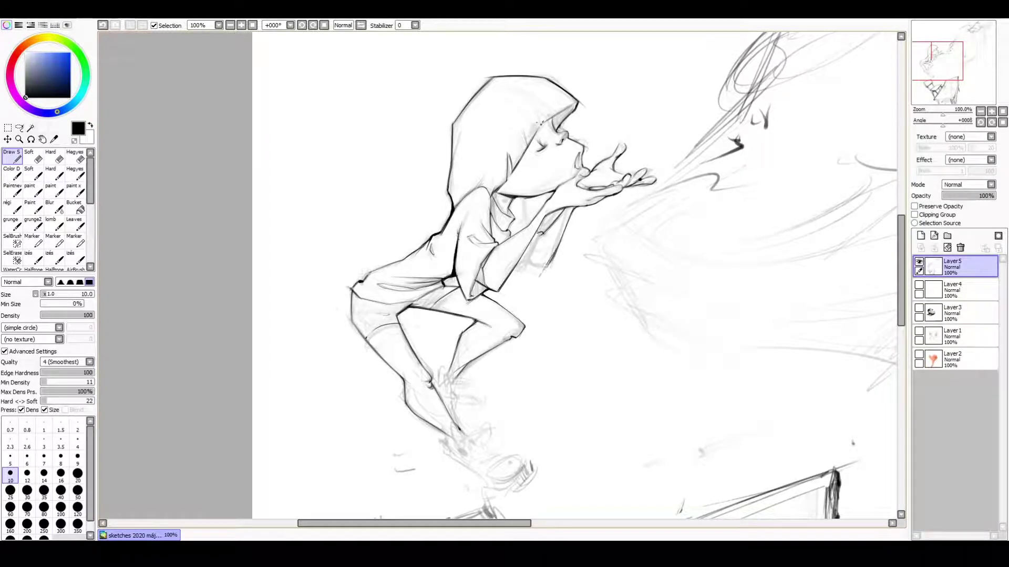
click(74, 172)
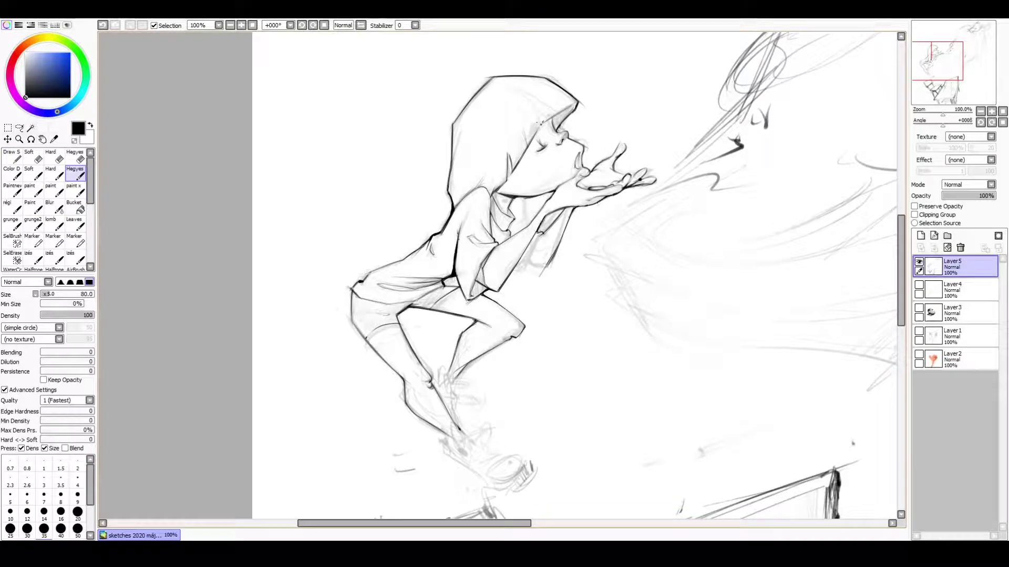
scroll(577, 274, down, 1)
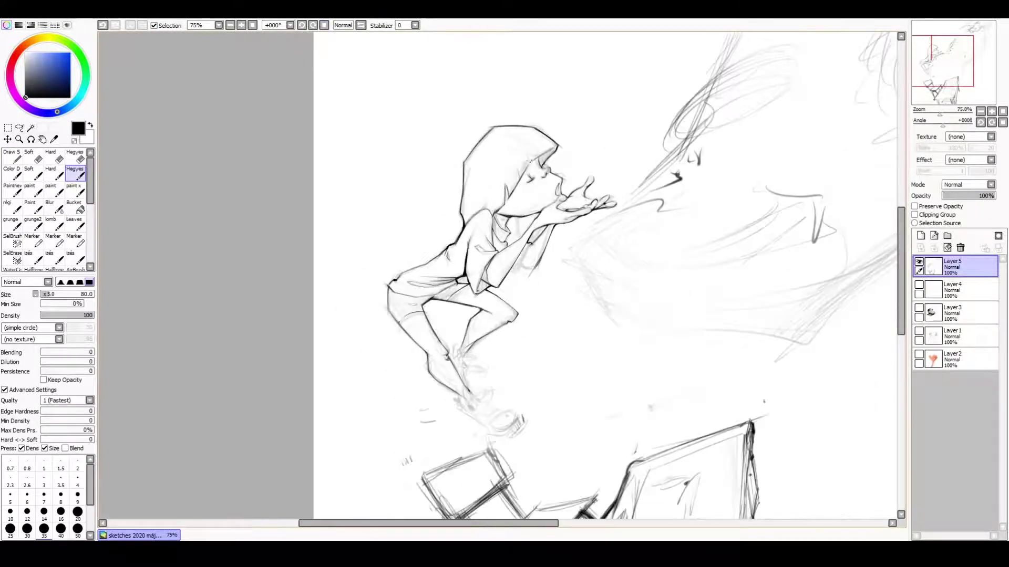
click(12, 157)
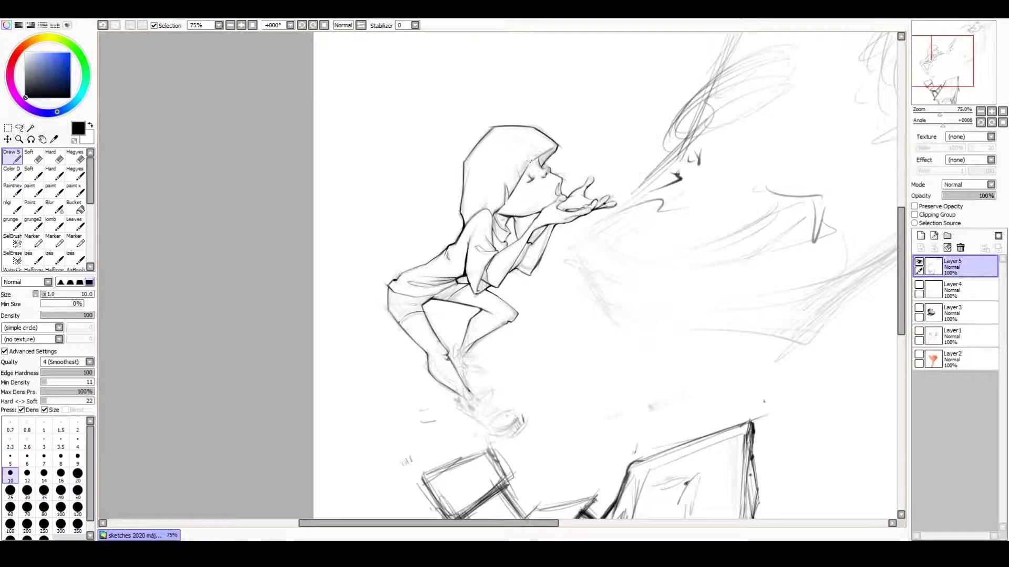
Ink the girl's ankle and sneaker with its bow, laces and sole.
scroll(736, 268, up, 1)
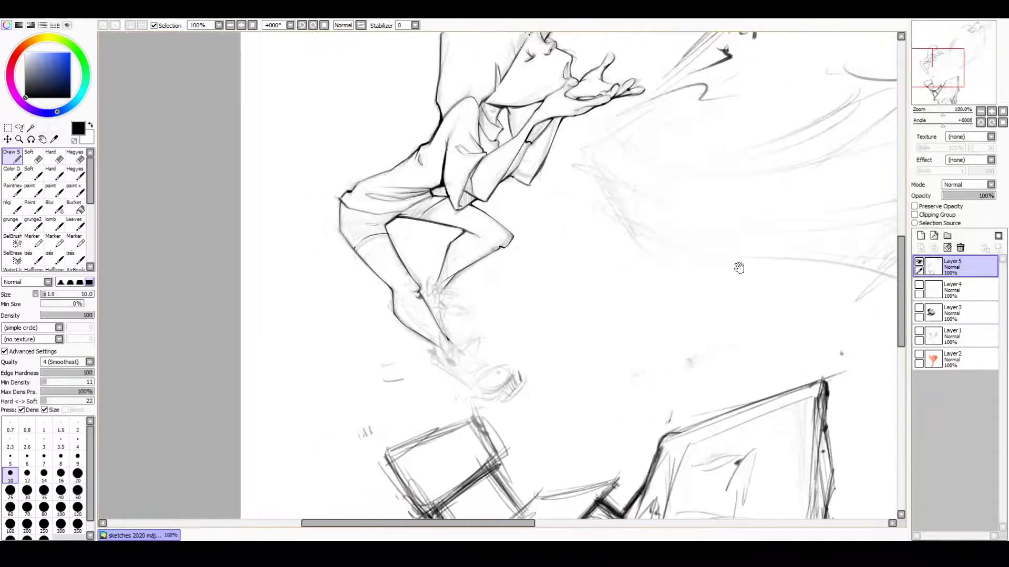
mouse_move(458, 355)
mouse_down()
mouse_move(470, 322)
mouse_move(451, 374)
mouse_move(541, 339)
mouse_move(202, 389)
mouse_move(231, 437)
mouse_up()
mouse_move(196, 399)
mouse_down()
mouse_move(192, 414)
mouse_move(224, 395)
mouse_move(236, 406)
mouse_up()
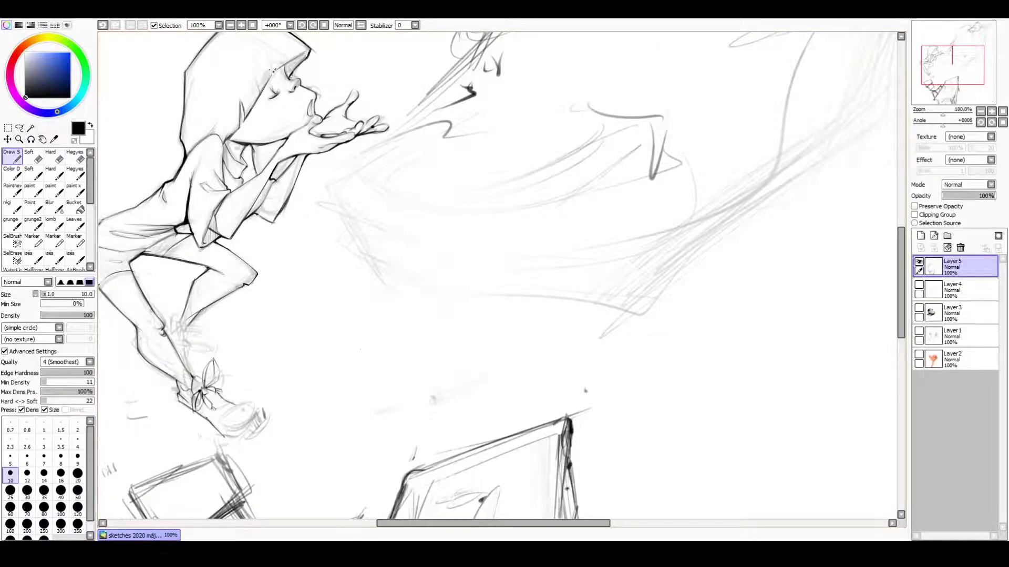
drag(368, 315, 541, 282)
mouse_move(402, 374)
mouse_down()
mouse_move(394, 385)
mouse_move(422, 384)
mouse_move(440, 396)
mouse_move(423, 398)
mouse_move(425, 383)
mouse_up()
Set the drawing brush to size 14 and strengthen the sneaker's outline.
scroll(47, 210, down, 3)
key(bracketright)
key(bracketright)
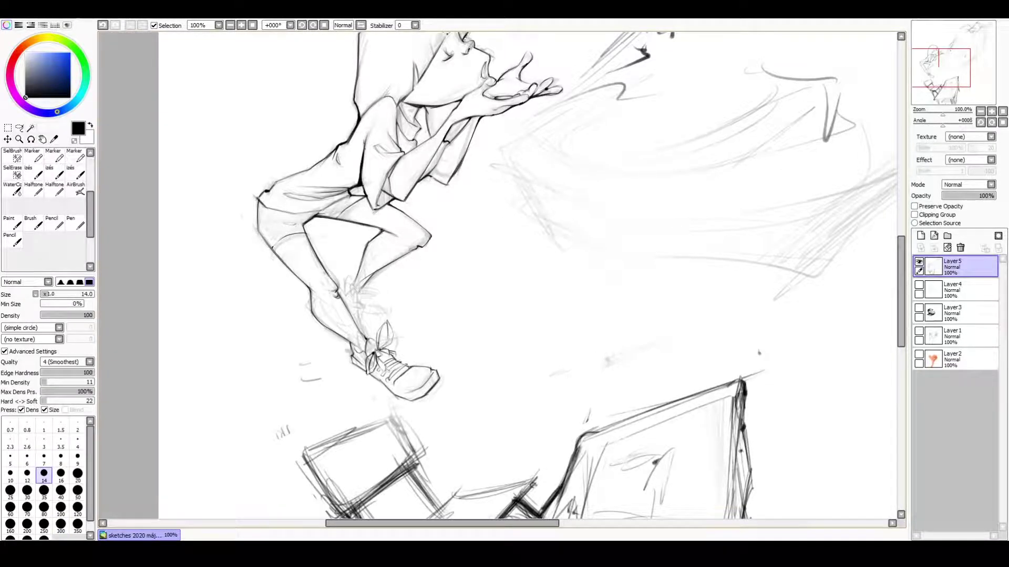
key(b)
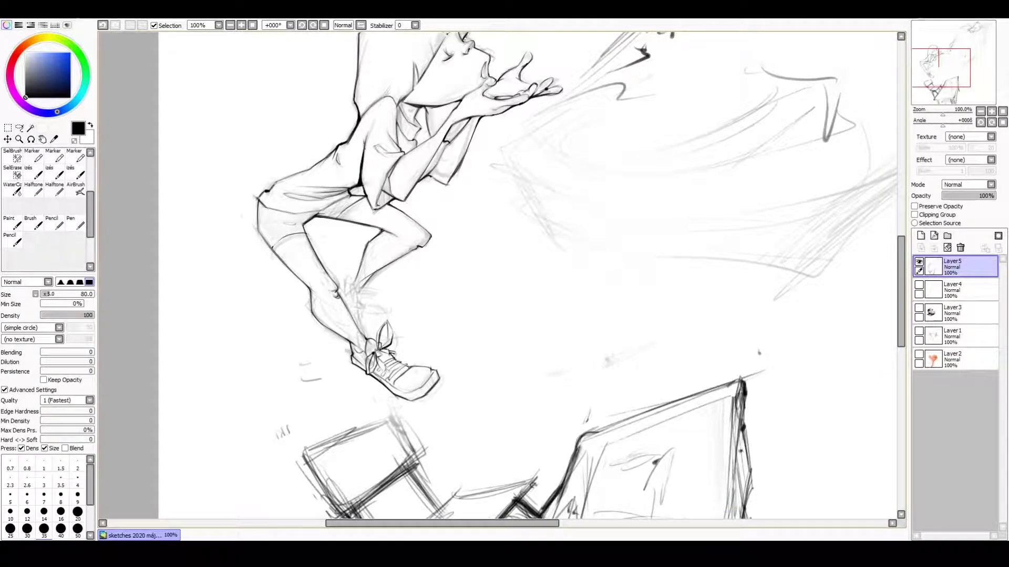
key(n)
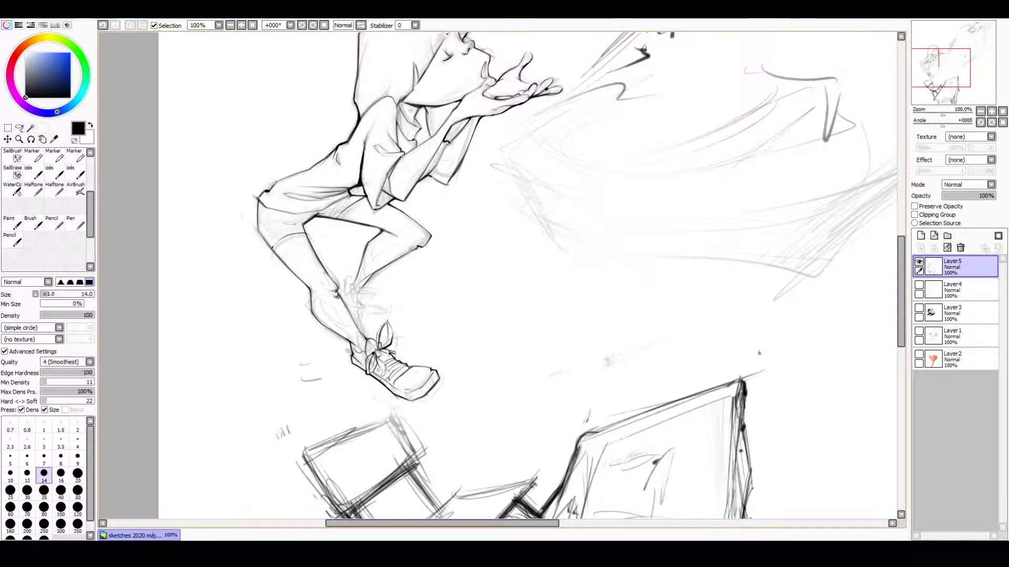
key(b)
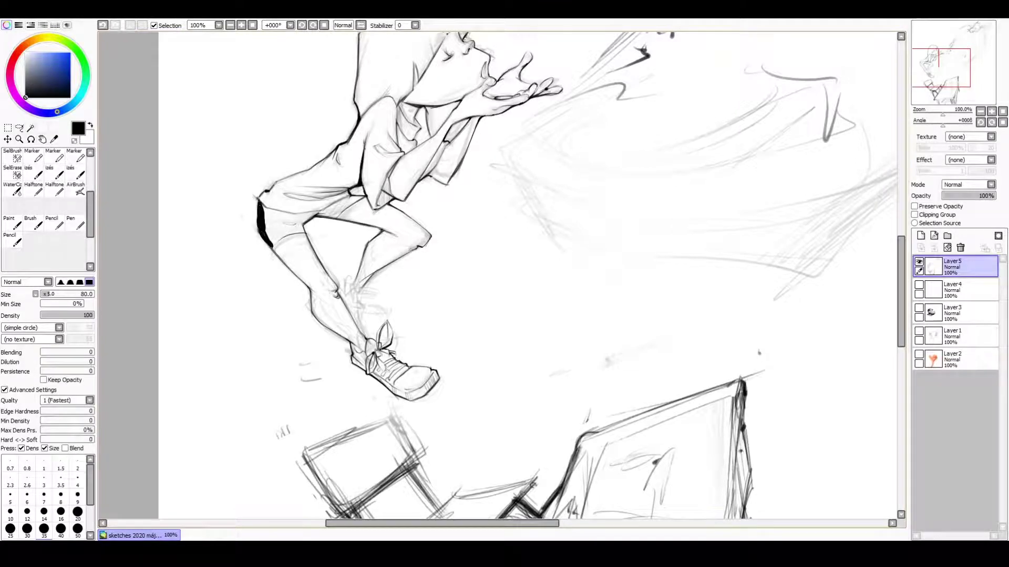
Darken the girl's open mouth and neckline and thicken her contour lines.
drag(426, 107, 432, 139)
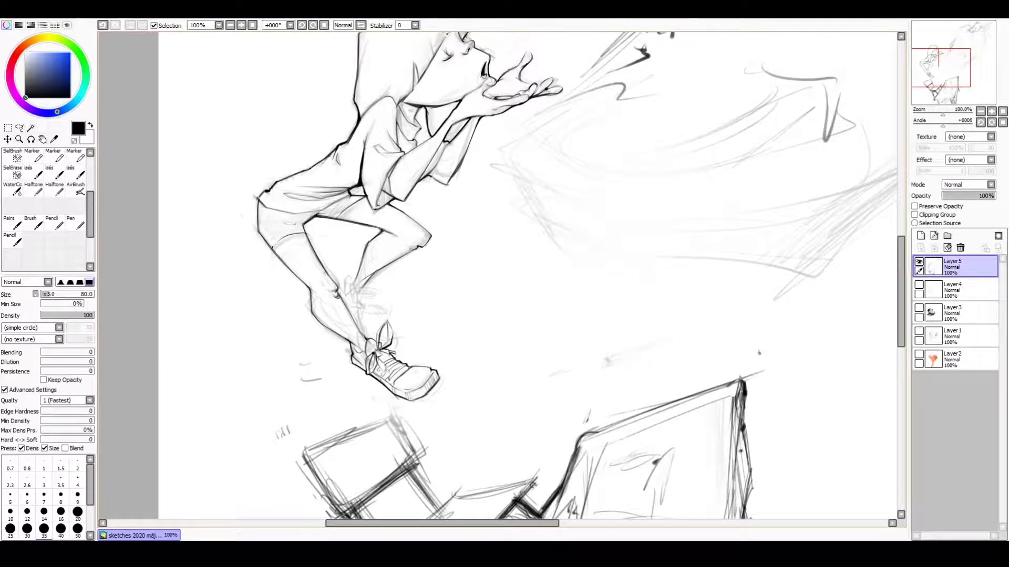
scroll(511, 280, up, 2)
drag(502, 139, 535, 111)
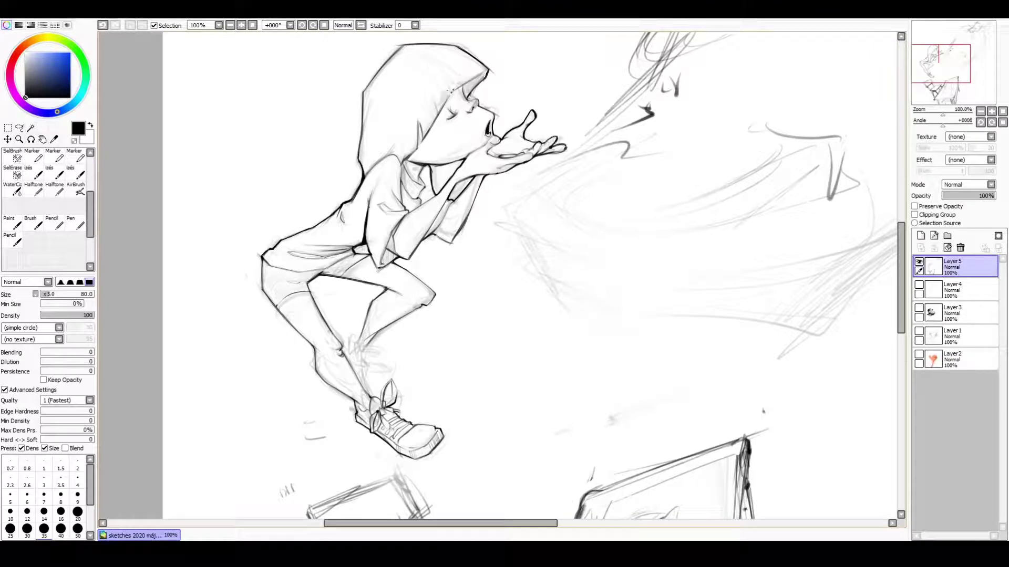
key(e)
key(n)
drag(525, 262, 629, 204)
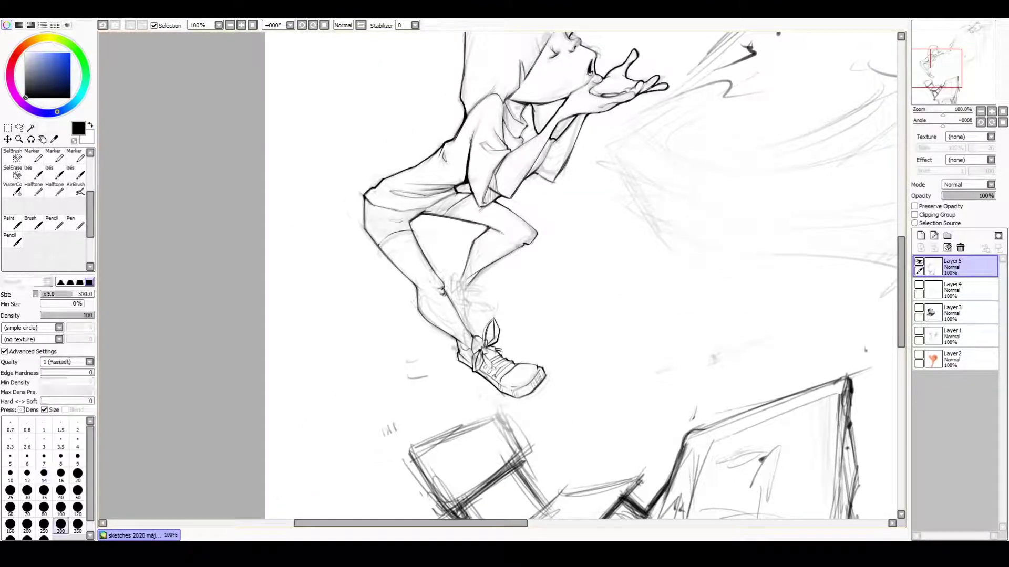
Select the chair and desk sketch with the Lasso and scale it down slightly below the girl.
scroll(421, 98, down, 4)
mouse_move(388, 247)
mouse_down()
mouse_move(642, 451)
mouse_move(388, 247)
mouse_up()
key(ctrl+t)
key(Return)
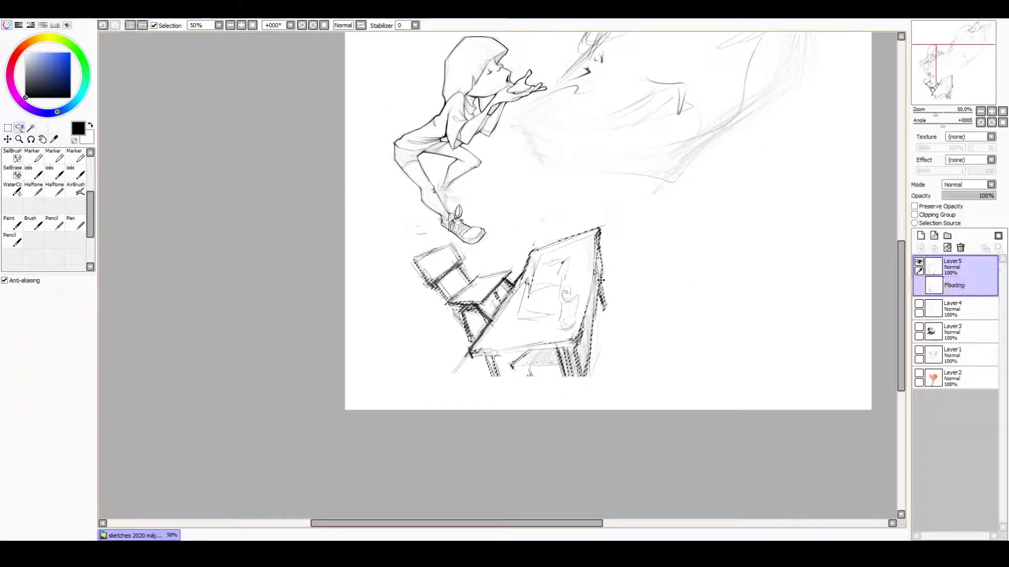
Fade the chair and desk sketch with the eraser and ink the chair's backrest.
key(e)
mouse_move(594, 237)
mouse_down()
mouse_move(551, 368)
mouse_move(447, 274)
mouse_move(420, 268)
mouse_move(472, 310)
mouse_up()
key(n)
scroll(388, 253, up, 4)
mouse_move(433, 255)
mouse_down()
mouse_move(472, 310)
mouse_move(532, 265)
mouse_up()
mouse_move(433, 256)
mouse_down()
mouse_move(510, 223)
mouse_move(518, 240)
mouse_move(493, 294)
mouse_up()
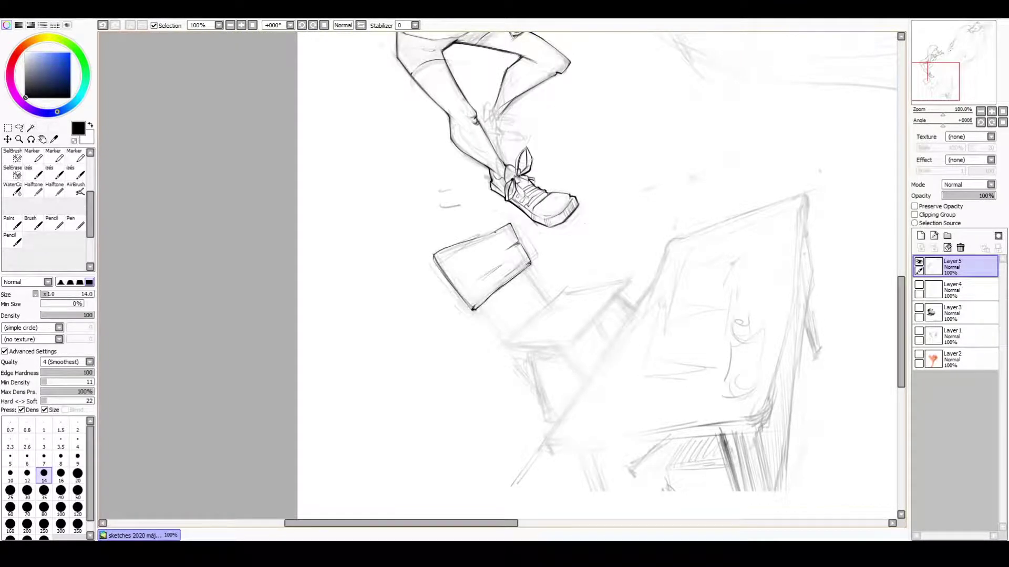
Ink the tabletop's far edge and its long slanted edge beside the chair.
drag(669, 243, 806, 196)
drag(699, 233, 721, 224)
drag(806, 197, 799, 239)
drag(683, 342, 692, 263)
drag(668, 246, 649, 295)
drag(658, 213, 548, 371)
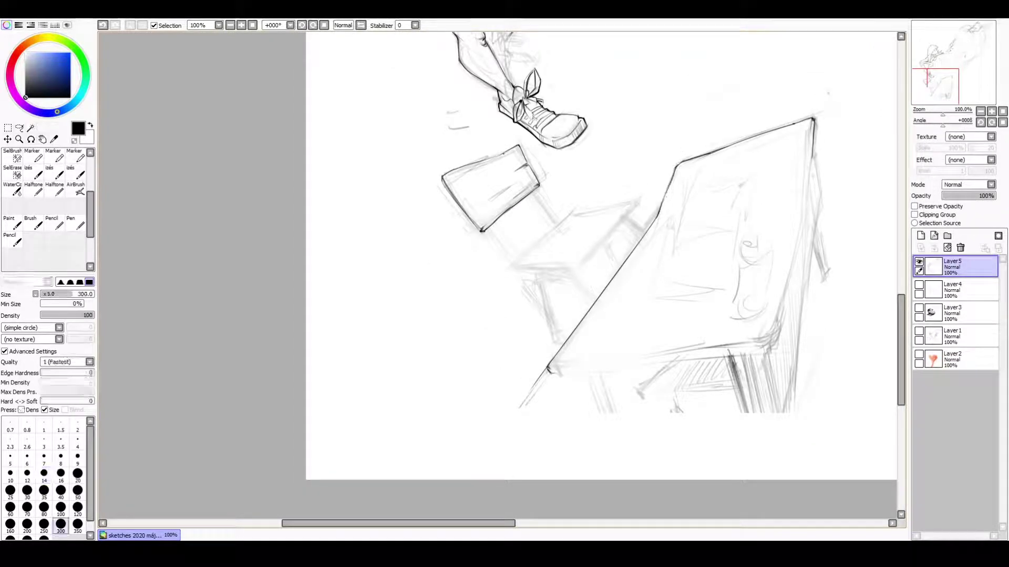
Fade the remaining desk sketch and ink the tabletop's double front edge and its outer side edge.
key(e)
drag(815, 210, 746, 379)
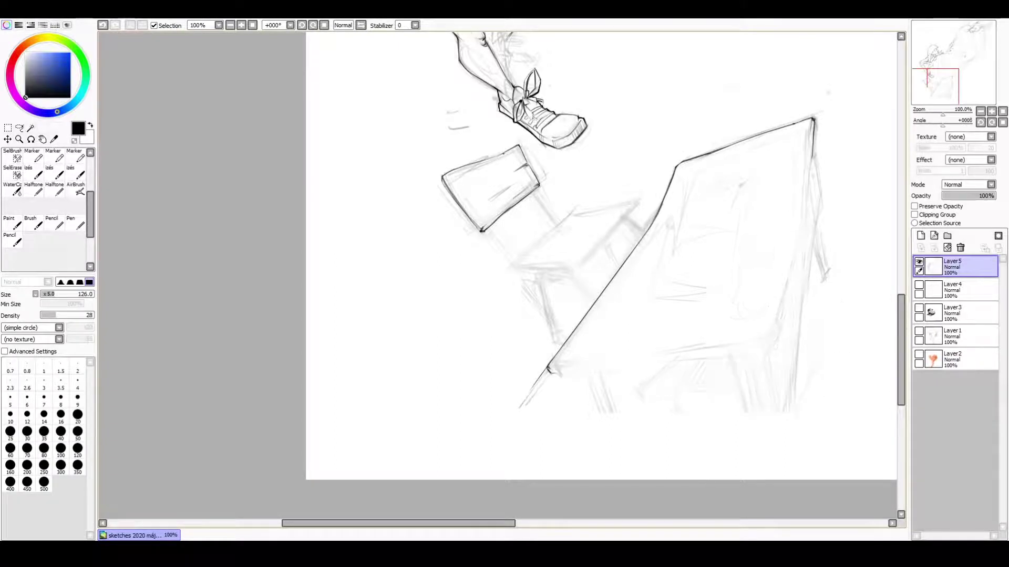
key(n)
drag(548, 368, 766, 348)
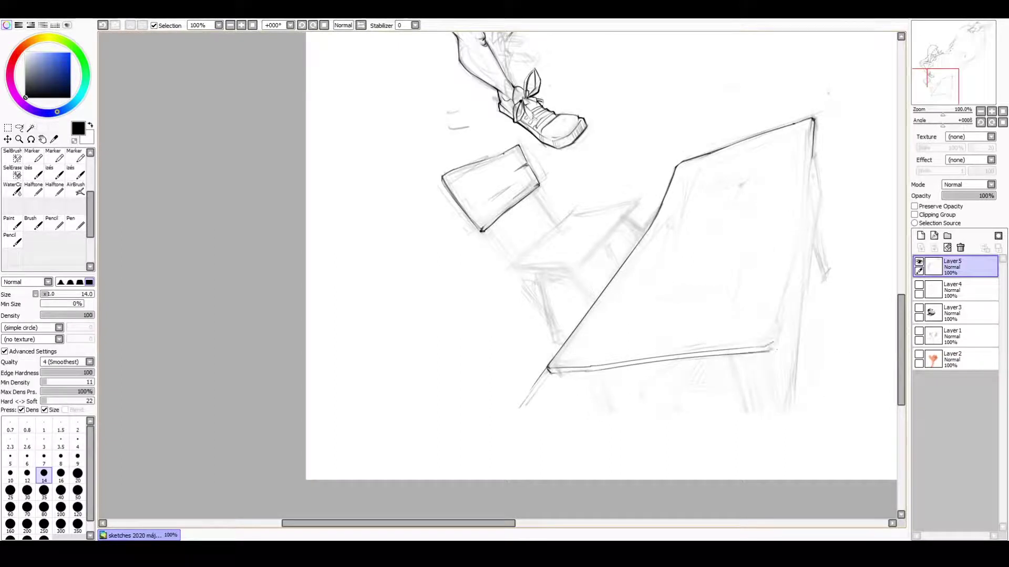
drag(755, 408, 556, 407)
drag(614, 125, 573, 346)
Ink the desk's two front legs down to the canvas edge and the short rear leg.
drag(613, 153, 568, 476)
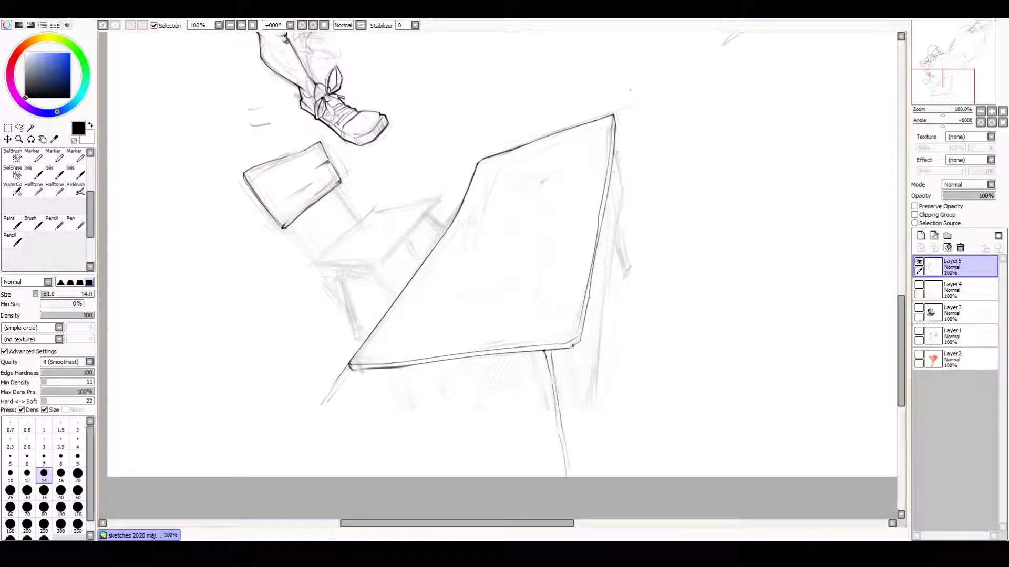
drag(385, 369, 417, 476)
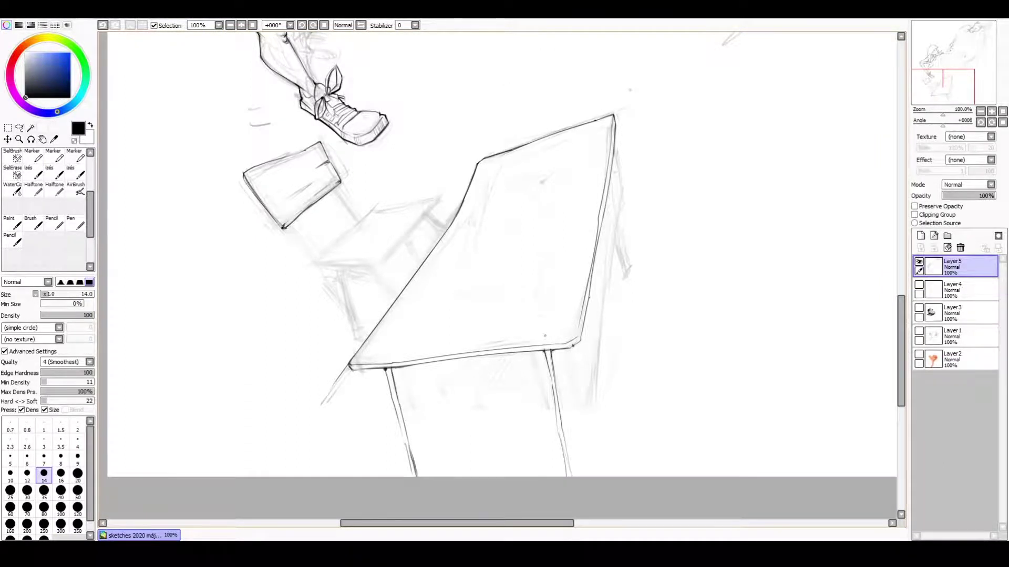
key(ctrl+z)
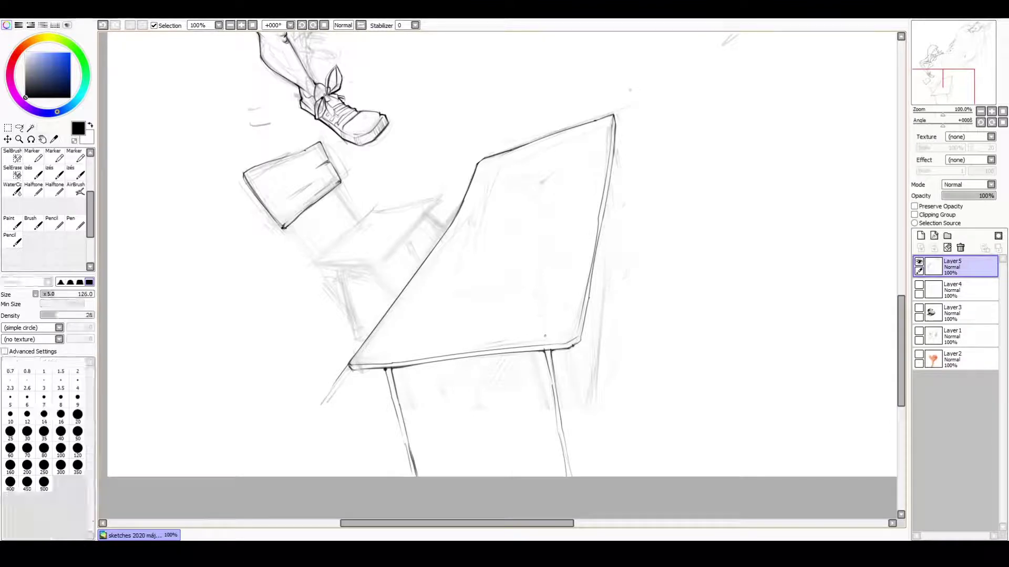
drag(614, 220, 625, 304)
drag(611, 177, 624, 306)
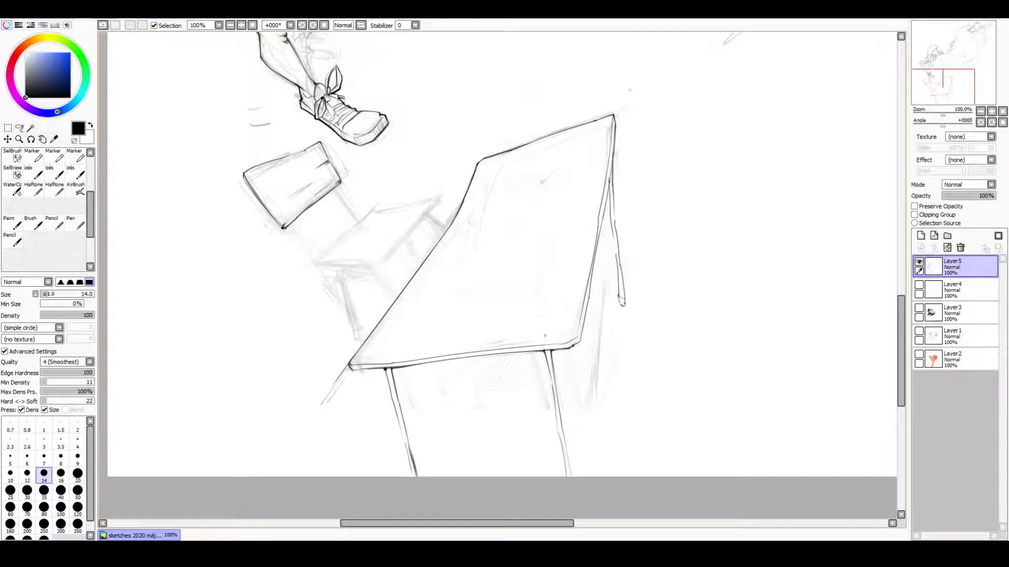
Darken the joint between the rear leg and tabletop and thicken the desk's leg lines.
drag(578, 157, 368, 368)
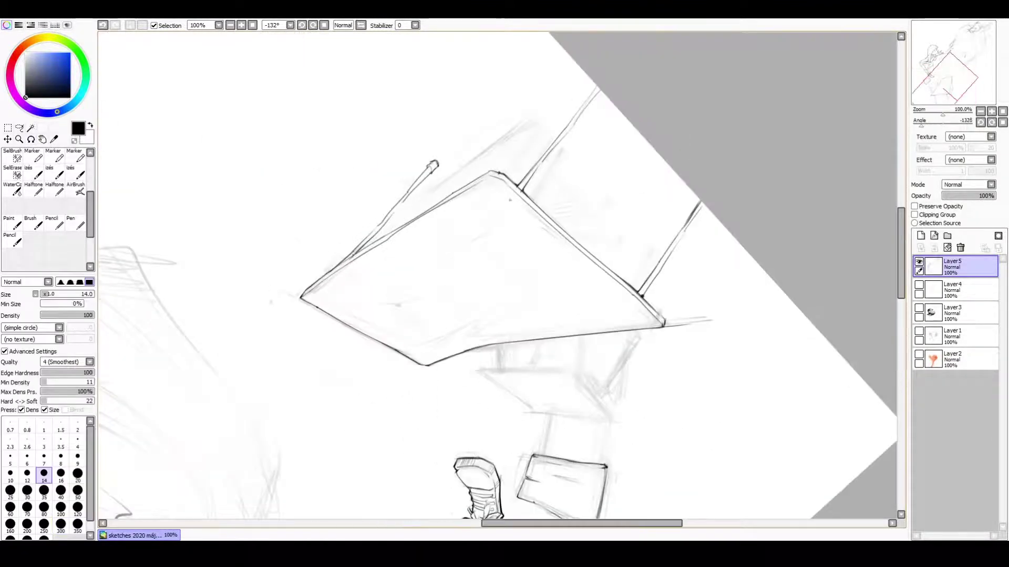
key(b)
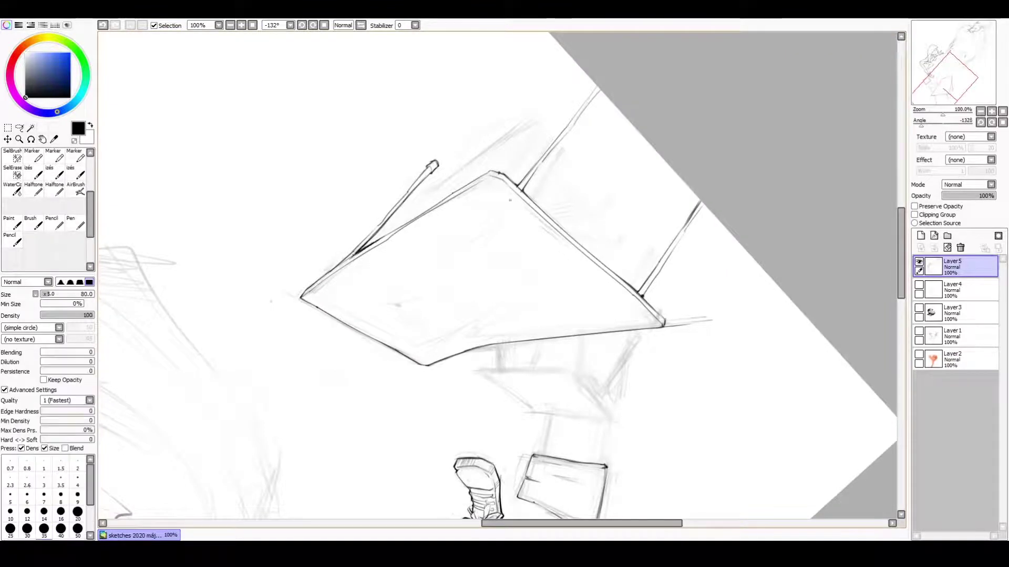
key(Delete)
scroll(498, 275, down, 3)
scroll(497, 275, up, 2)
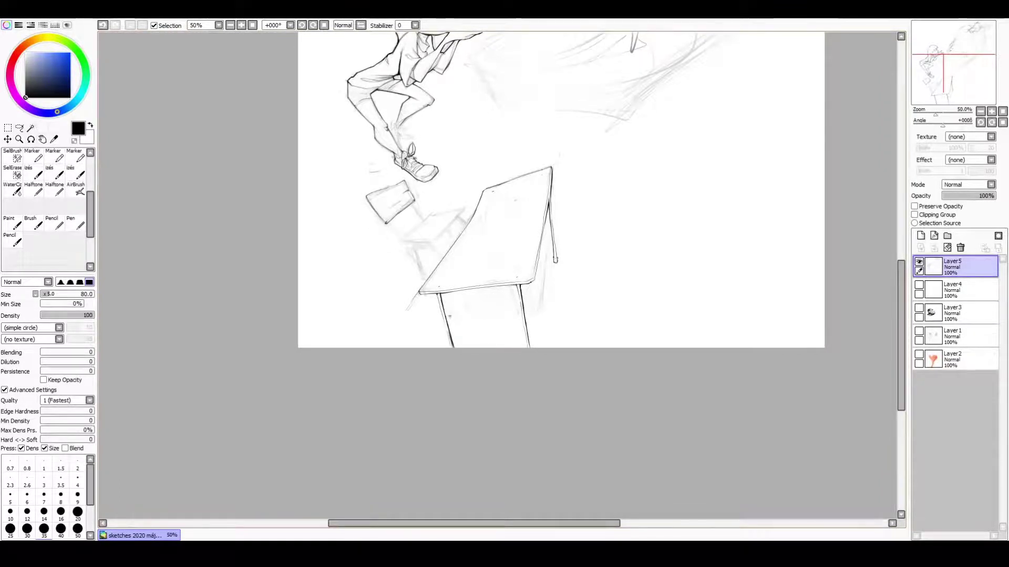
Draw the compartment under the tabletop with slanted sides and a front edge, erasing the surplus line.
key(n)
mouse_move(446, 318)
mouse_down()
mouse_move(502, 312)
mouse_move(455, 307)
mouse_move(508, 318)
mouse_up()
key(e)
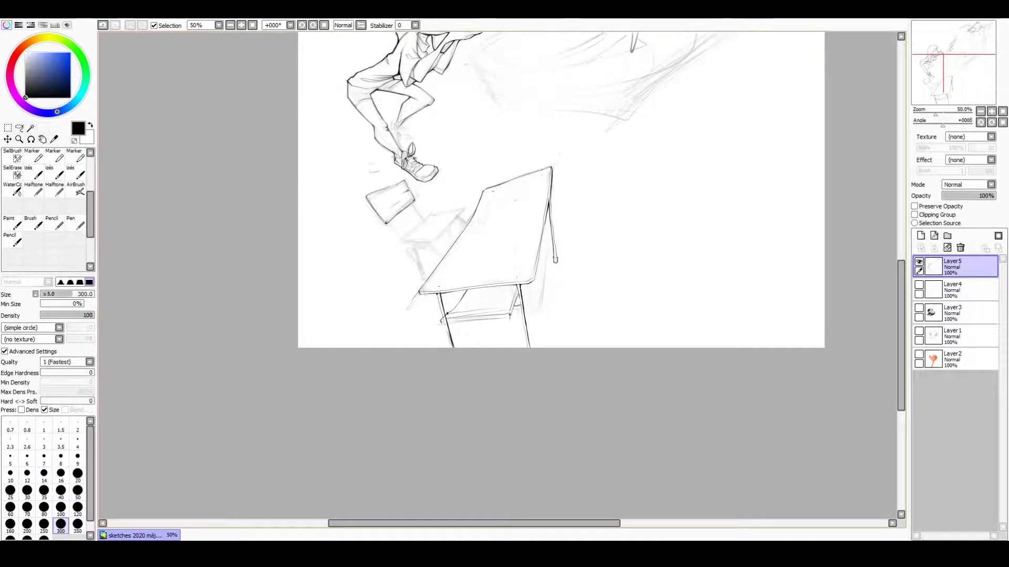
key(n)
drag(438, 325, 458, 319)
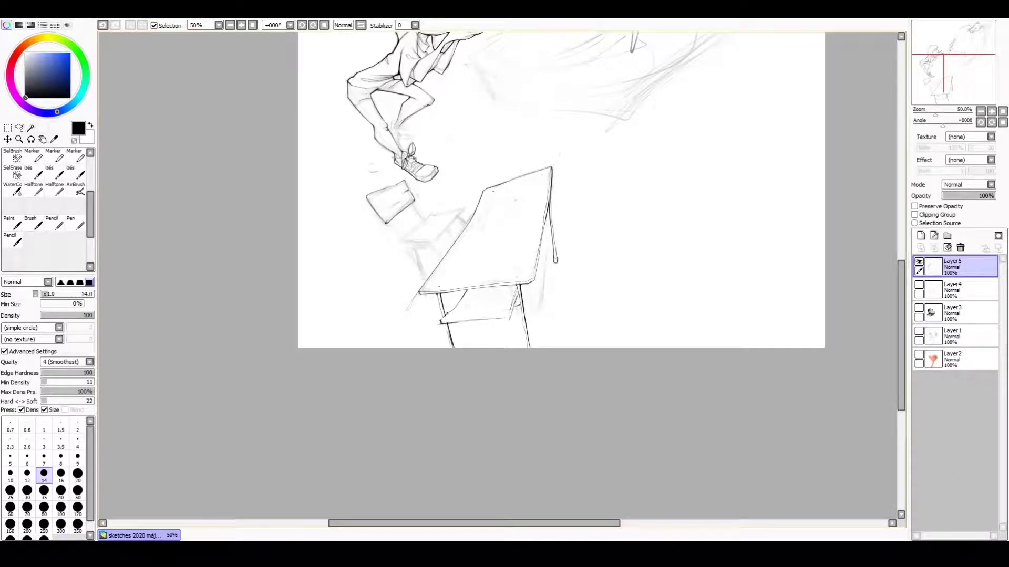
Strengthen the slanted sides of the under-desk compartment and darken the corner beside the front leg.
key(e)
key(n)
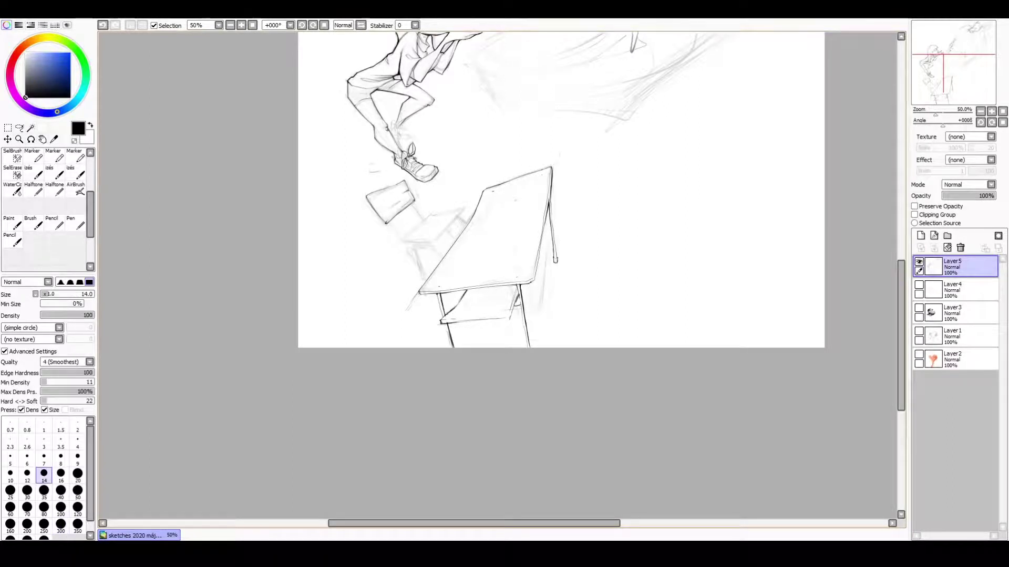
drag(521, 306, 510, 319)
key(b)
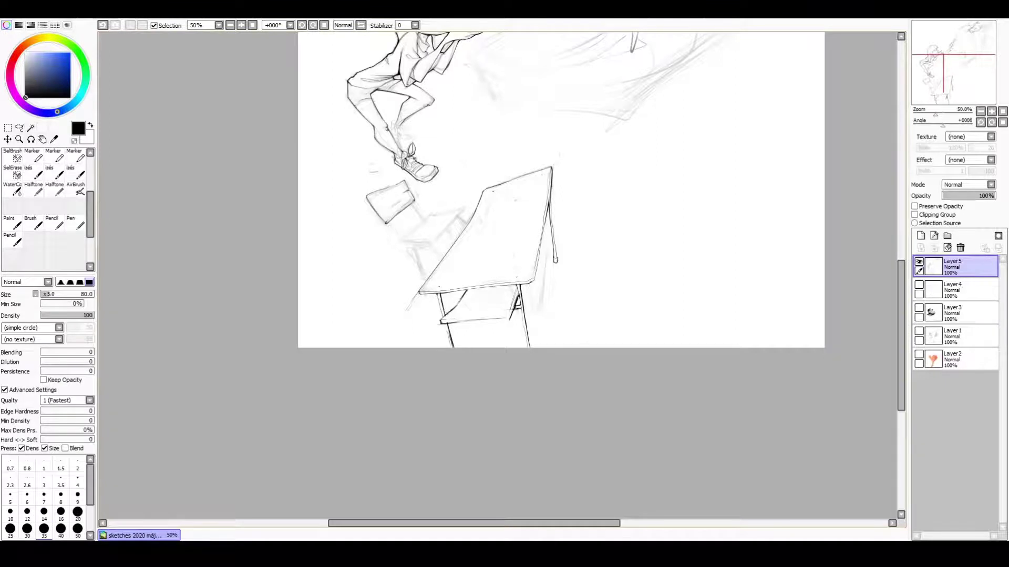
Ink the compartment's lower edge, then add a small hook beneath it and a crossbar between the front legs.
drag(525, 210, 598, 224)
key(n)
mouse_move(522, 336)
mouse_down()
mouse_move(581, 332)
mouse_move(564, 329)
mouse_move(580, 298)
mouse_up()
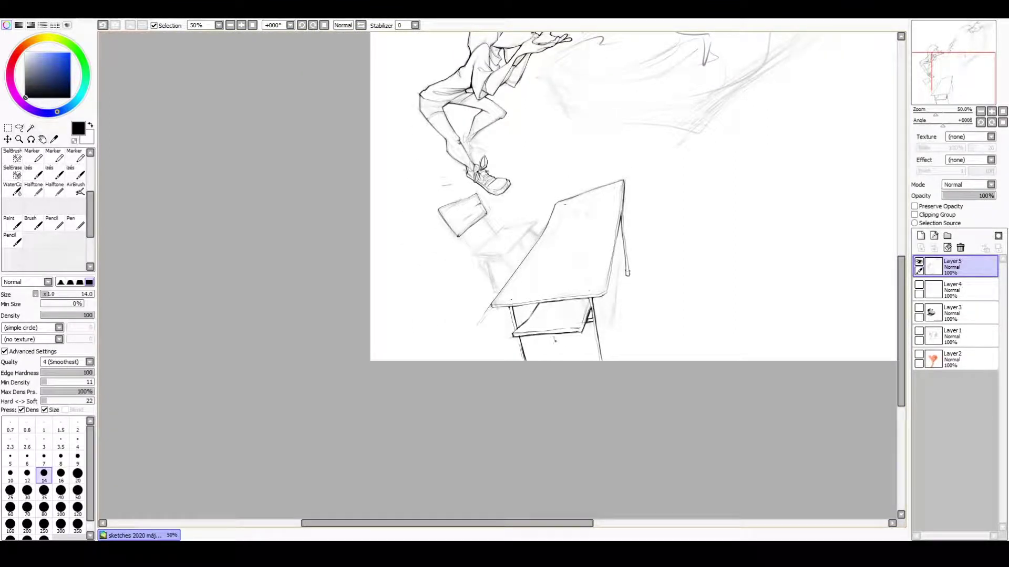
drag(551, 342, 600, 361)
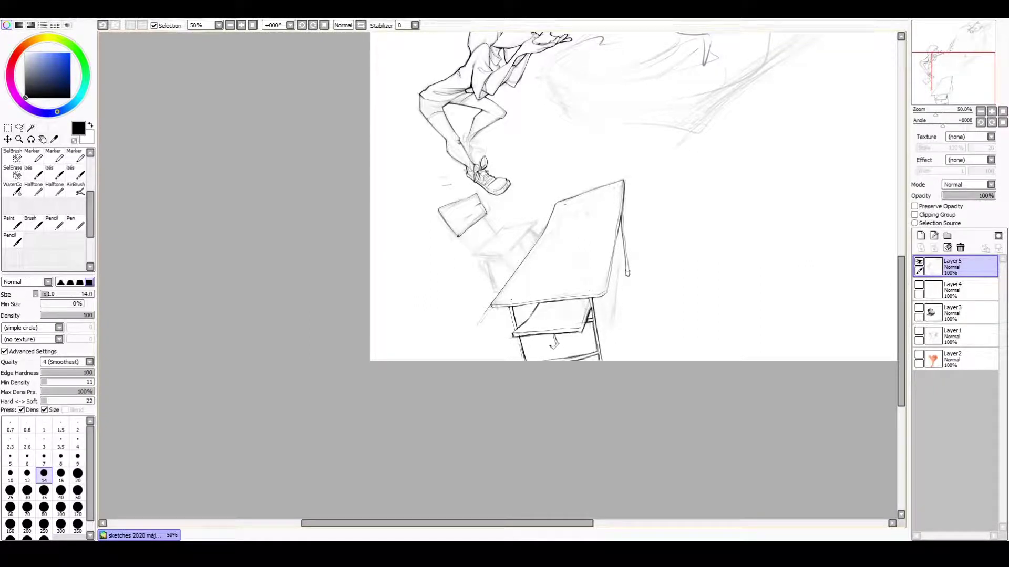
Add a short crossbar beside the desk's rear leg.
drag(614, 249, 623, 253)
scroll(664, 203, up, 2)
scroll(664, 203, down, 1)
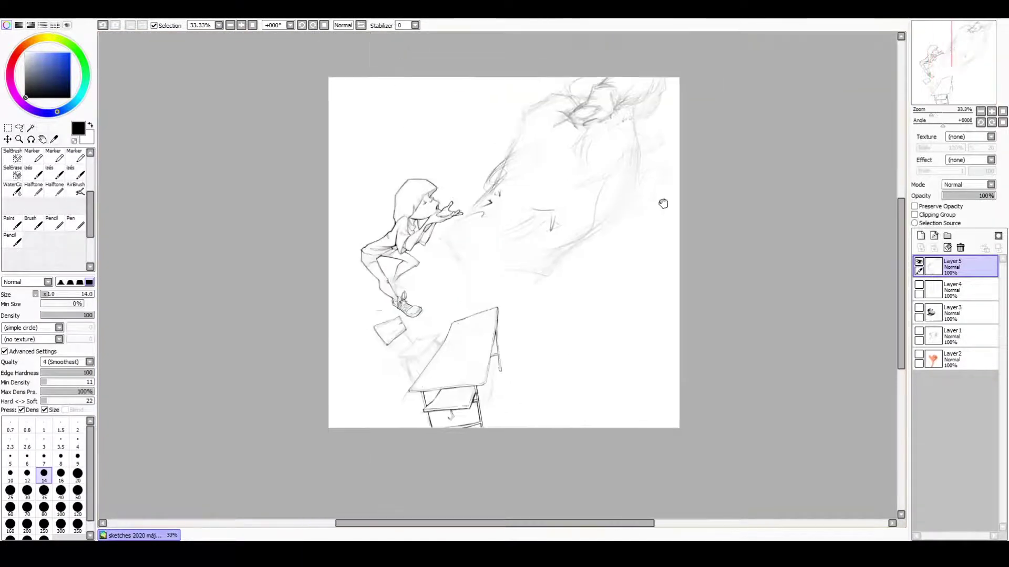
Fade out the old sweeping shape and rough in a new large curved slab with a pointed corner near the girl's hands.
key(e)
mouse_move(647, 92)
mouse_down()
mouse_move(499, 174)
mouse_move(479, 205)
mouse_move(502, 171)
mouse_move(536, 157)
mouse_up()
key(n)
drag(478, 194, 528, 274)
drag(504, 173, 629, 117)
drag(481, 184, 489, 236)
drag(533, 266, 590, 274)
drag(665, 174, 605, 270)
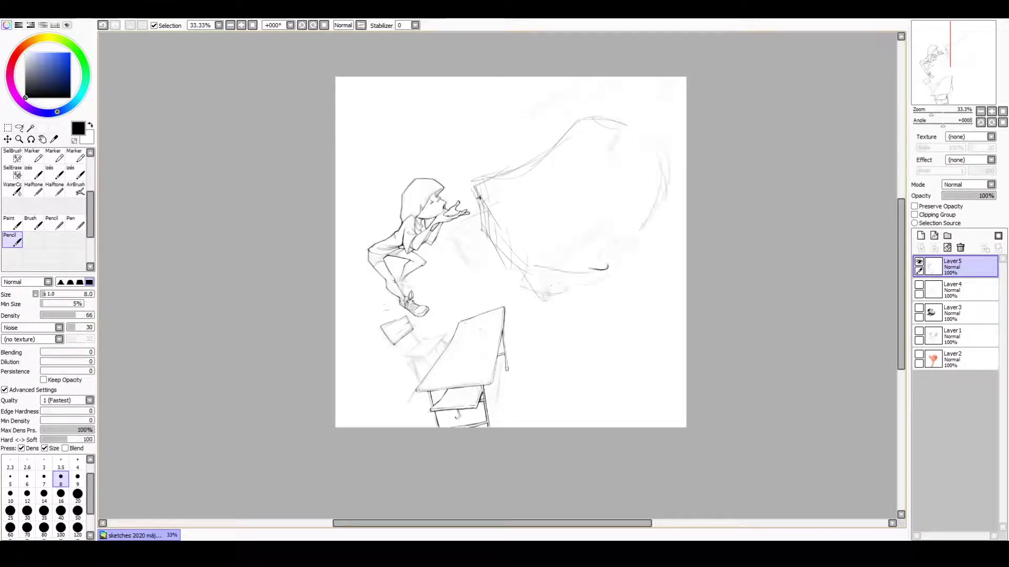
Sketch a giant thumb gripping the slab's far end, with the arm extending to the canvas edge.
drag(598, 157, 656, 138)
drag(630, 115, 646, 124)
mouse_move(600, 155)
mouse_down()
mouse_move(619, 135)
mouse_move(654, 149)
mouse_up()
drag(656, 116, 686, 107)
drag(588, 112, 656, 106)
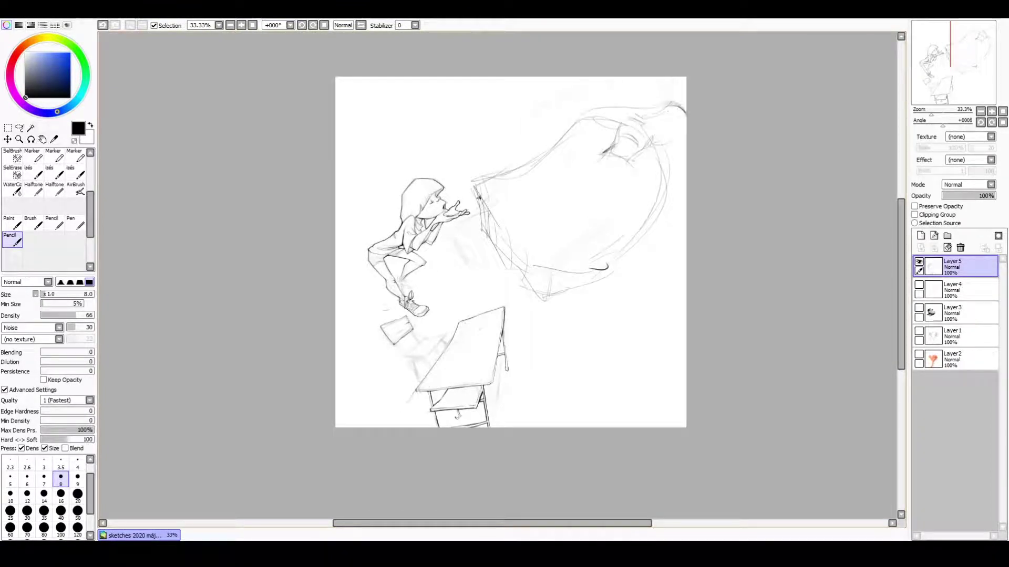
drag(587, 113, 684, 87)
Strengthen the slab's outline with an angular lower rim and a curved inner edge, and darken the crease below the thumb.
mouse_move(627, 123)
mouse_down()
mouse_move(681, 102)
mouse_move(563, 128)
mouse_up()
mouse_move(512, 169)
mouse_down()
mouse_move(475, 190)
mouse_move(484, 234)
mouse_up()
drag(546, 298, 611, 267)
drag(639, 231, 585, 270)
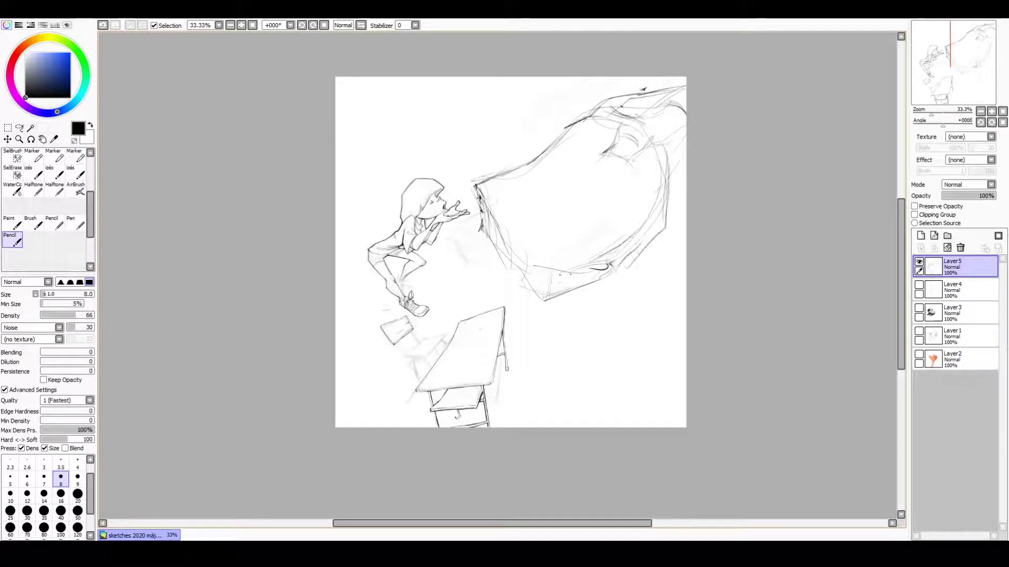
mouse_move(670, 144)
mouse_down()
mouse_move(625, 268)
mouse_move(636, 256)
mouse_up()
drag(609, 144, 589, 158)
mouse_move(490, 185)
mouse_down()
mouse_move(481, 203)
mouse_move(531, 261)
mouse_move(605, 267)
mouse_move(675, 173)
mouse_up()
Lasso the slab and giant hand, shift them up toward the girl's side, and cut and paste them onto a new layer.
key(alt+space)
click(19, 128)
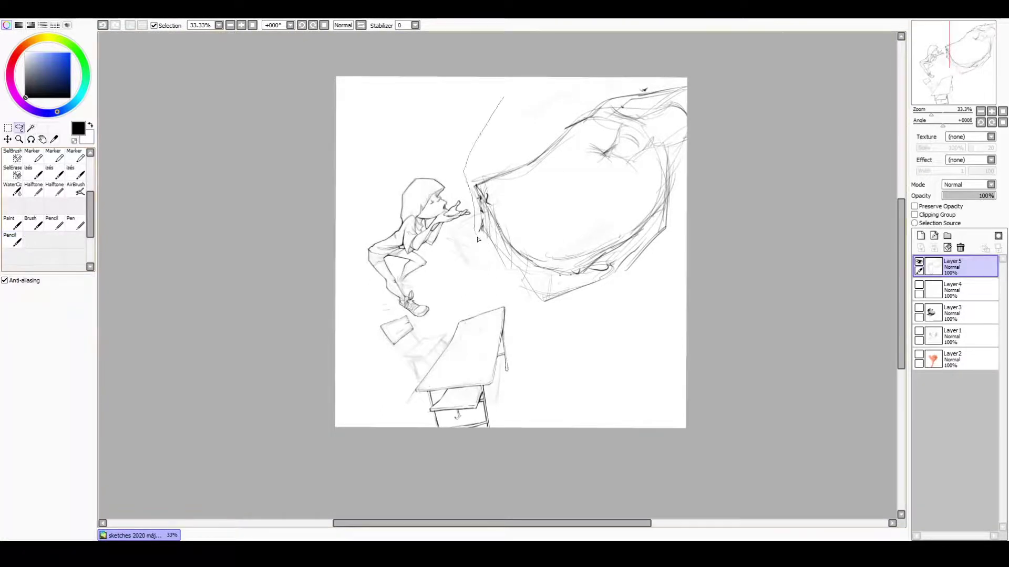
drag(457, 79, 683, 78)
key(ctrl+t)
drag(568, 173, 554, 163)
key(Return)
key(ctrl+x)
key(ctrl+v)
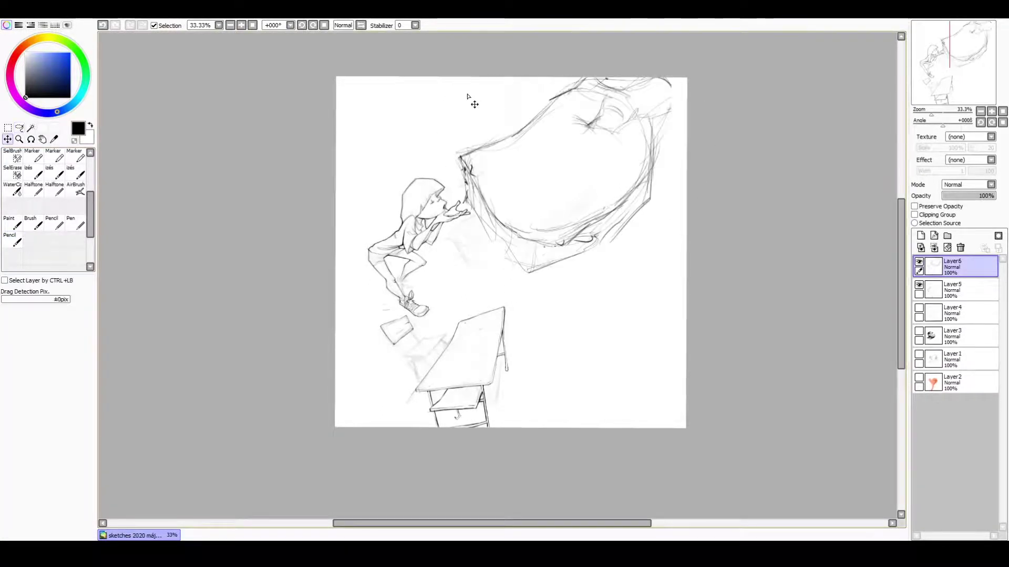
Move the pasted slab and hand down and closer to the girl's outstretched hands.
drag(630, 241, 616, 239)
drag(643, 206, 649, 225)
key(n)
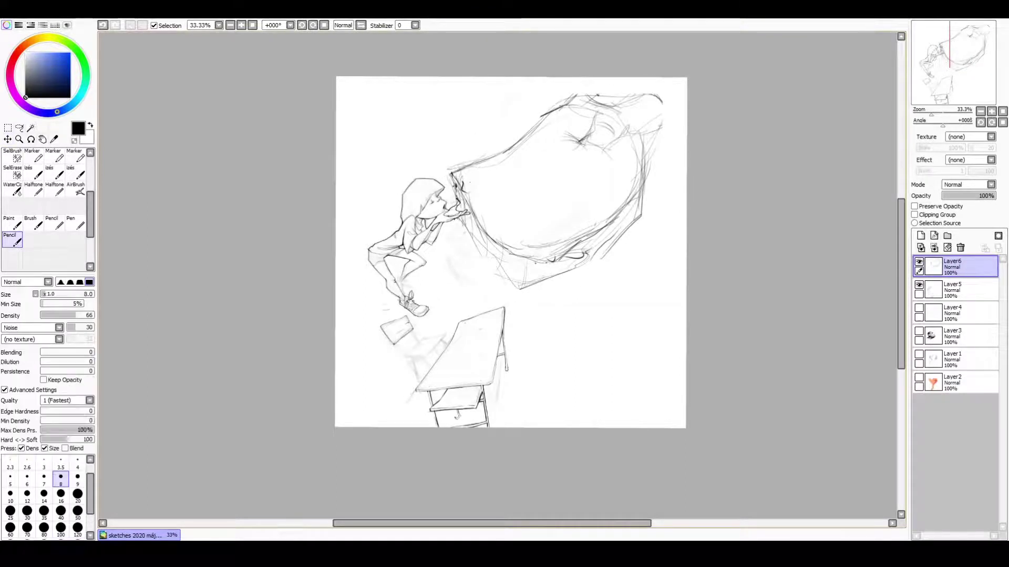
Erase the rough lines above the thumb, redraw the thumbnail and slab's upper edge, and sketch fingers behind the slab.
key(e)
mouse_move(546, 100)
mouse_down()
mouse_move(630, 129)
mouse_move(618, 105)
mouse_up()
key(n)
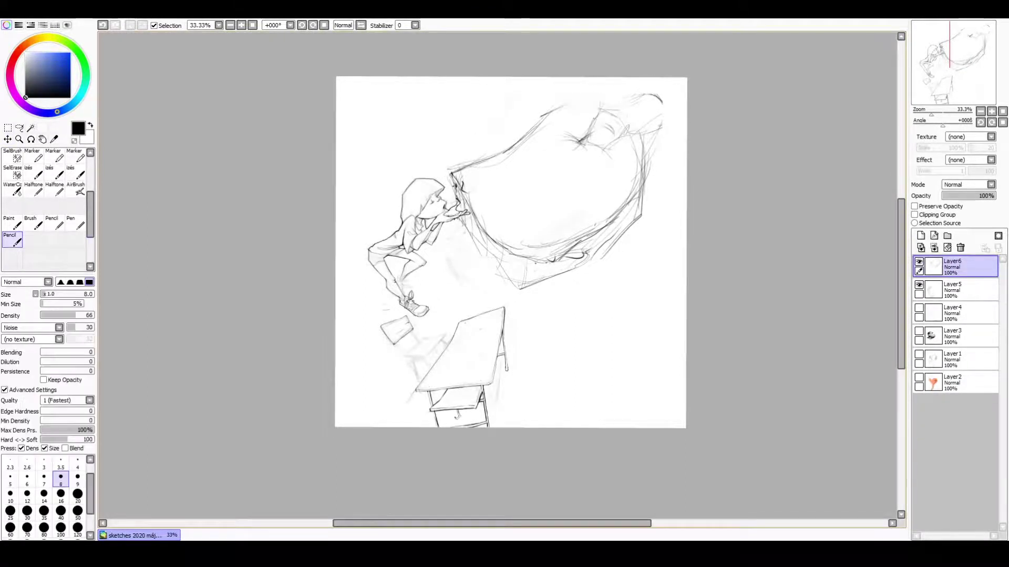
drag(525, 262, 535, 261)
drag(606, 145, 625, 116)
mouse_move(645, 142)
mouse_down()
mouse_move(686, 122)
mouse_move(657, 218)
mouse_up()
drag(554, 112, 615, 105)
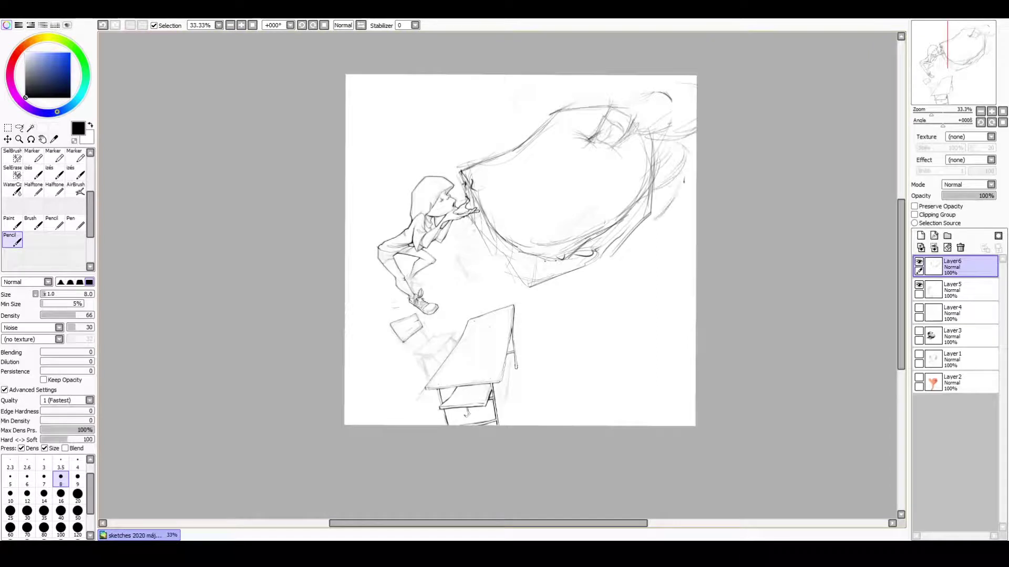
Hatch the slab's thick underside and shade around the fingers and beneath the arm.
mouse_move(557, 255)
mouse_down()
mouse_move(531, 289)
mouse_move(631, 210)
mouse_up()
mouse_move(589, 266)
mouse_down()
mouse_move(648, 188)
mouse_move(685, 169)
mouse_move(655, 211)
mouse_move(694, 190)
mouse_up()
drag(625, 137, 649, 124)
mouse_move(658, 106)
mouse_down()
mouse_move(695, 125)
mouse_move(674, 168)
mouse_move(693, 179)
mouse_up()
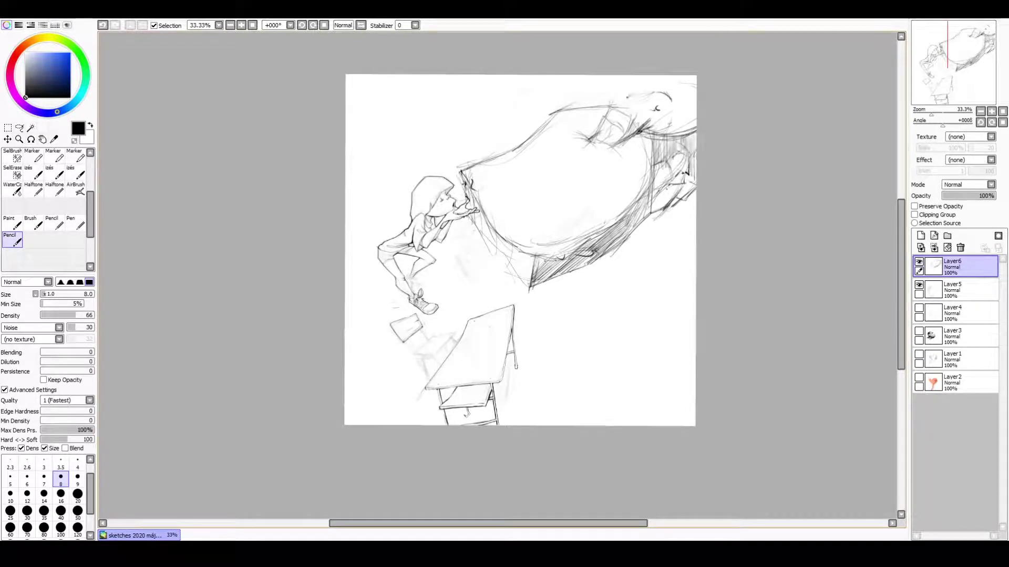
Define the contours of the giant arm and thumb and darken the slab's upper edge.
drag(628, 98, 683, 83)
drag(591, 143, 611, 126)
drag(620, 145, 670, 79)
drag(633, 133, 671, 113)
drag(512, 154, 597, 107)
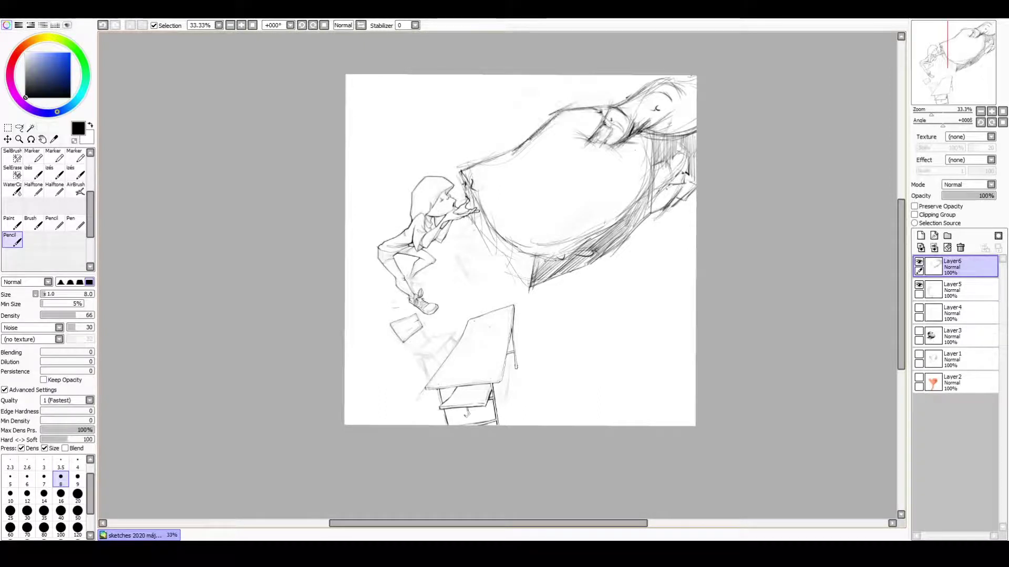
Darken the creases around the thumb and the slab's curved edge next to the fingers.
drag(567, 139, 591, 127)
mouse_move(636, 137)
mouse_down()
mouse_move(658, 133)
mouse_move(649, 191)
mouse_move(620, 222)
mouse_up()
drag(657, 159, 641, 210)
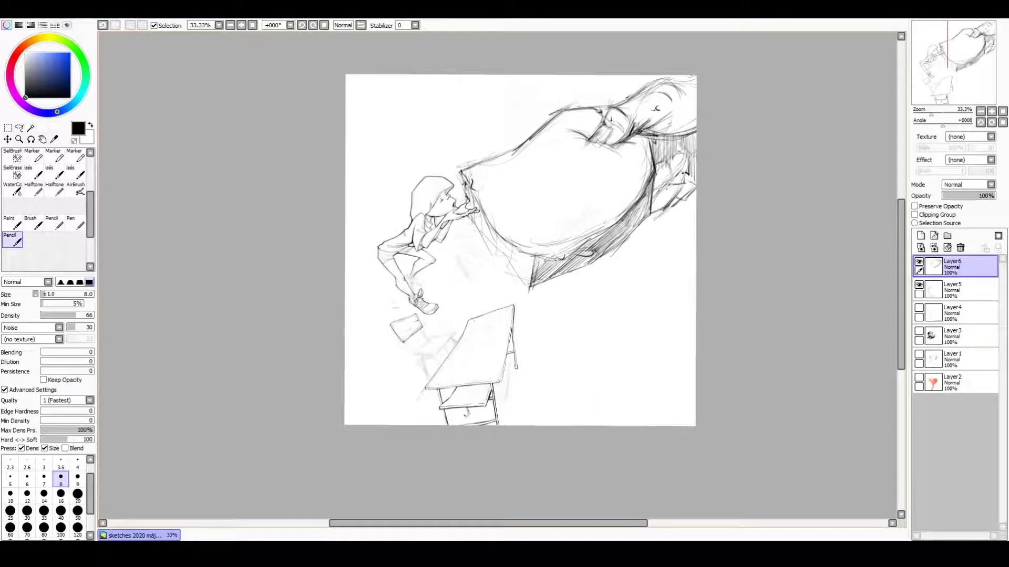
drag(616, 142, 659, 120)
drag(648, 134, 665, 121)
drag(657, 87, 672, 78)
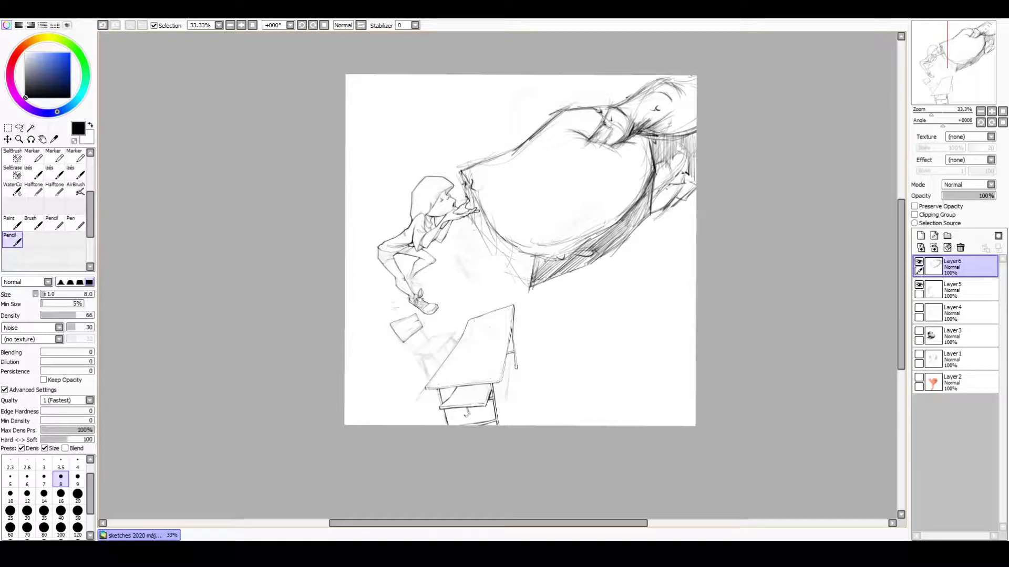
Scale the slab and hand down slightly, move them upward, and extend the arm and its shading to the canvas edge.
key(ctrl+t)
mouse_move(671, 178)
mouse_down()
mouse_move(663, 150)
mouse_move(675, 202)
mouse_move(663, 147)
mouse_up()
key(Return)
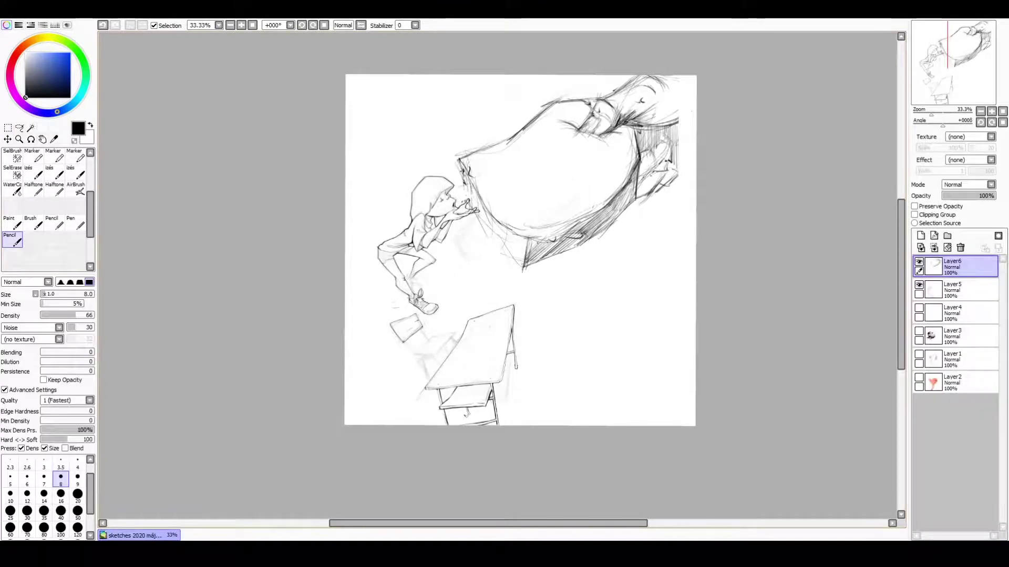
drag(681, 108, 683, 168)
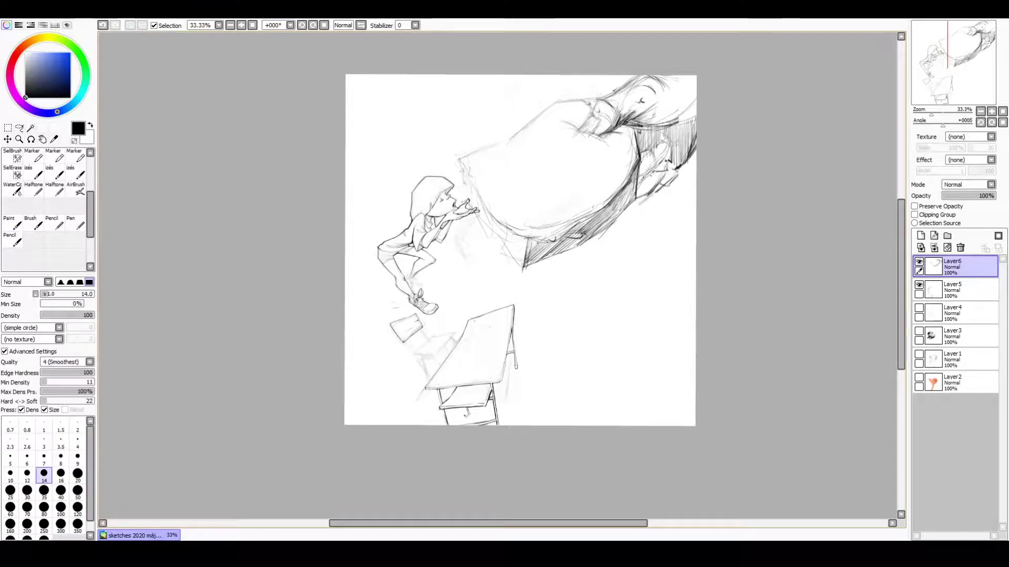
Ink the slab's upper edge from its pointed corner to the thumb, with Hard <-> Soft set to 46.
scroll(448, 124, up, 1)
drag(528, 151, 550, 140)
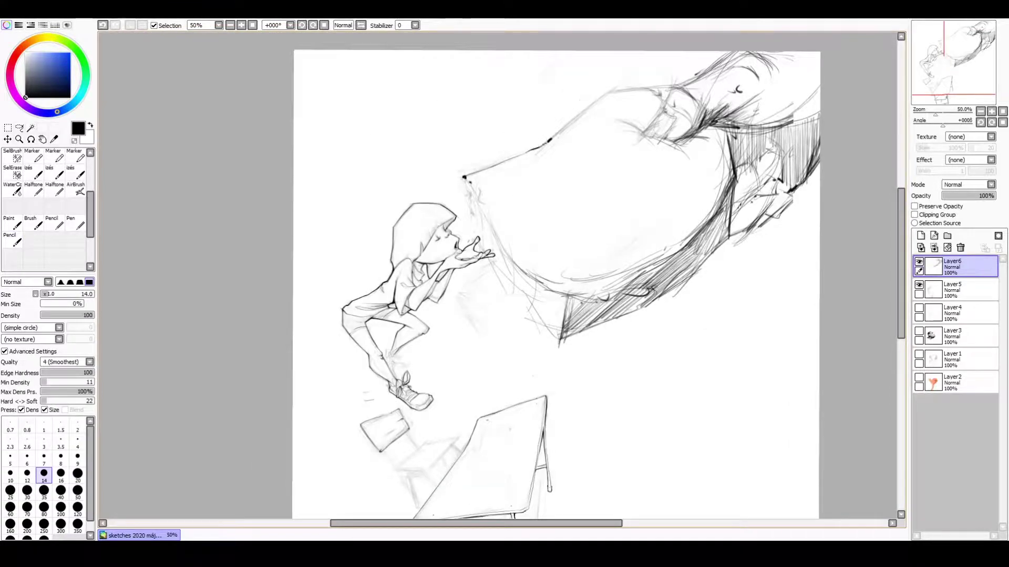
drag(613, 90, 550, 139)
click(52, 401)
drag(551, 74, 480, 97)
key(ctrl+z)
drag(613, 90, 654, 88)
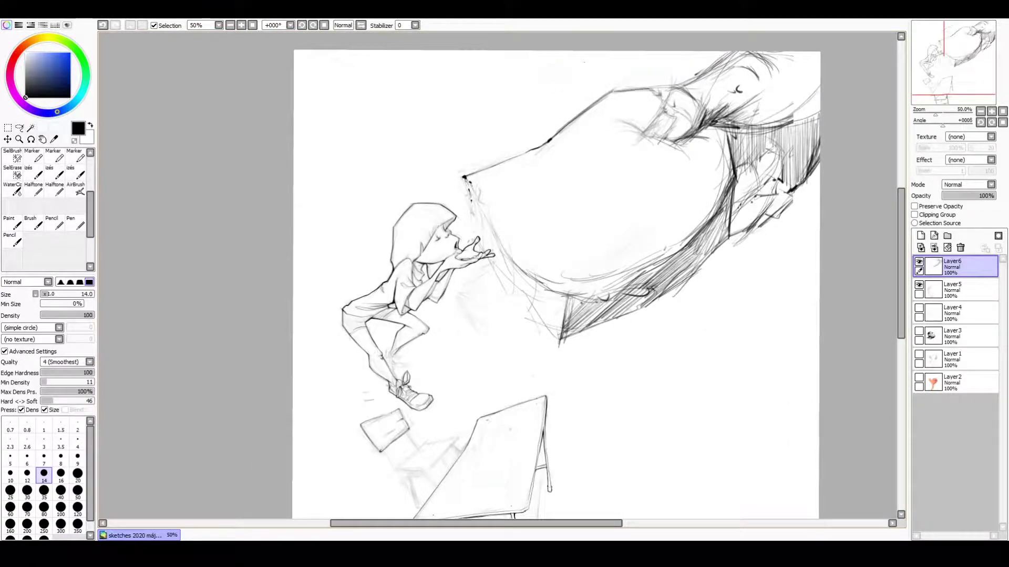
Set Hard <-> Soft to 110, ink the creases where the thumb presses the slab, and fade the arm's rough sketch.
click(70, 401)
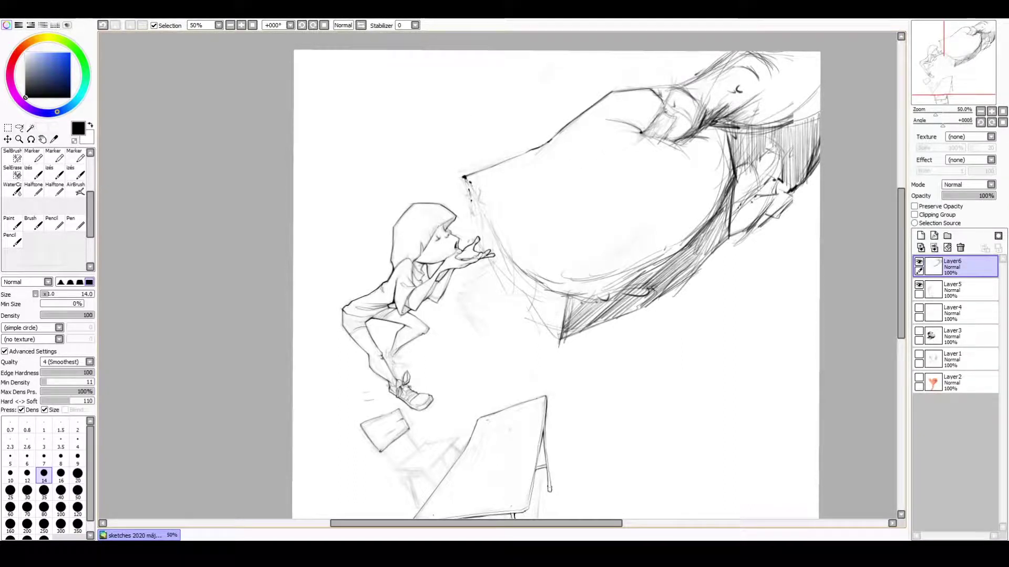
drag(666, 139, 674, 120)
mouse_move(655, 102)
mouse_down()
mouse_move(666, 118)
mouse_move(767, 61)
mouse_up()
key(e)
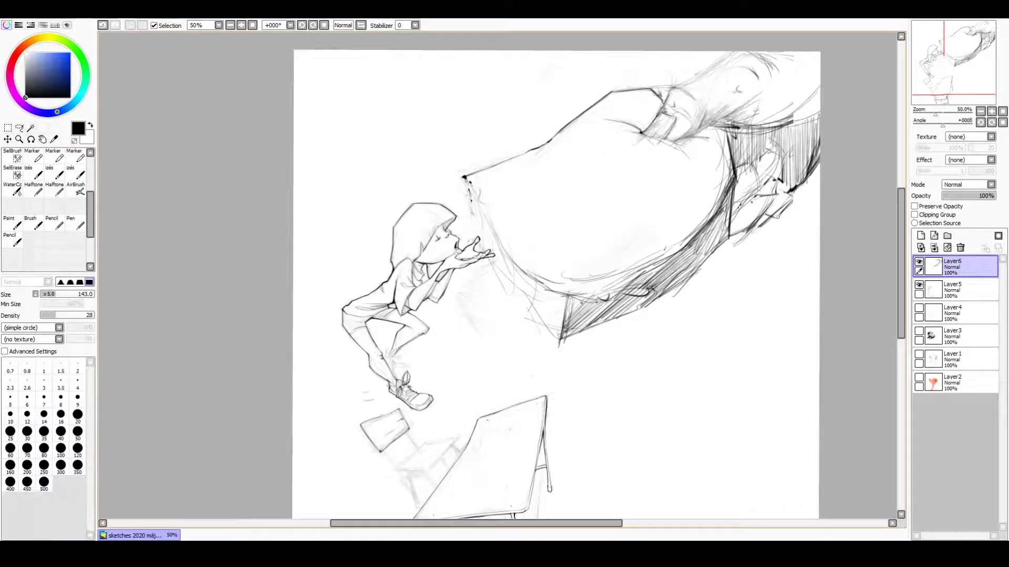
drag(641, 139, 789, 111)
Ink the arm's upper contour down to the notch at the thumb, and outline the thumbnail.
key(n)
mouse_move(663, 105)
mouse_down()
mouse_move(692, 78)
mouse_move(661, 97)
mouse_move(646, 89)
mouse_up()
key(e)
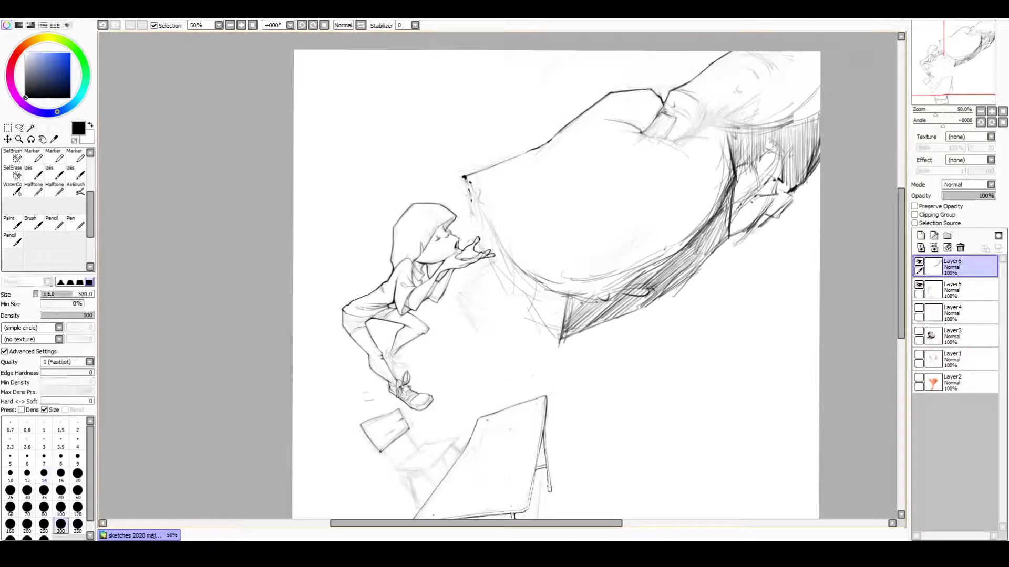
key(n)
mouse_move(675, 130)
mouse_down()
mouse_move(672, 118)
mouse_move(703, 123)
mouse_move(662, 118)
mouse_up()
Ink the thumb's underside and the lower contour of the hand running toward the wrist.
key(e)
key(n)
drag(731, 109, 704, 122)
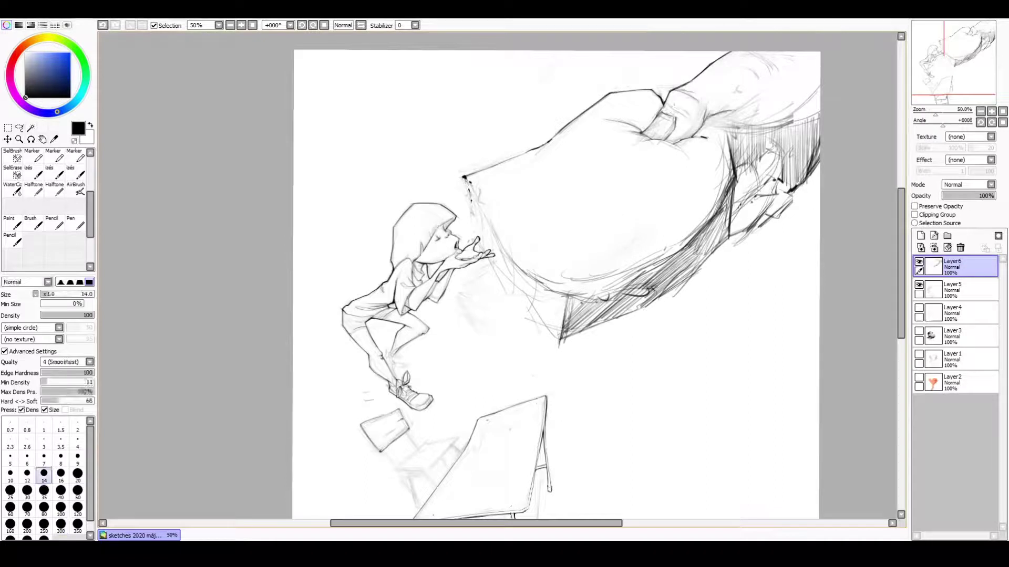
mouse_move(787, 106)
mouse_down()
mouse_move(715, 117)
mouse_move(694, 134)
mouse_up()
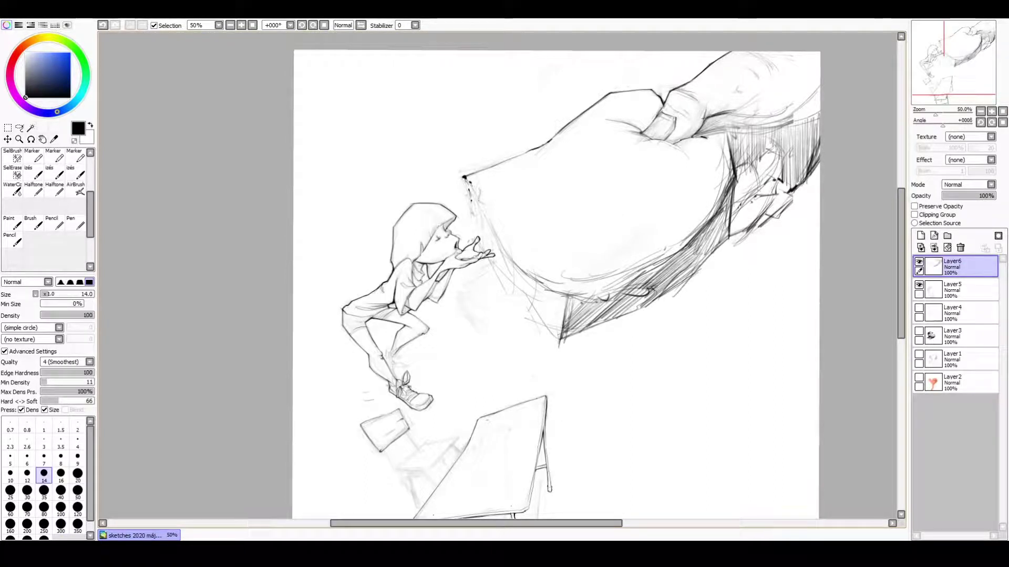
Fade the slab's lower hatching and ink its inner and outer edges from the pointed corner down to the lowest corner.
key(e)
drag(491, 226, 565, 315)
drag(557, 341, 654, 286)
key(n)
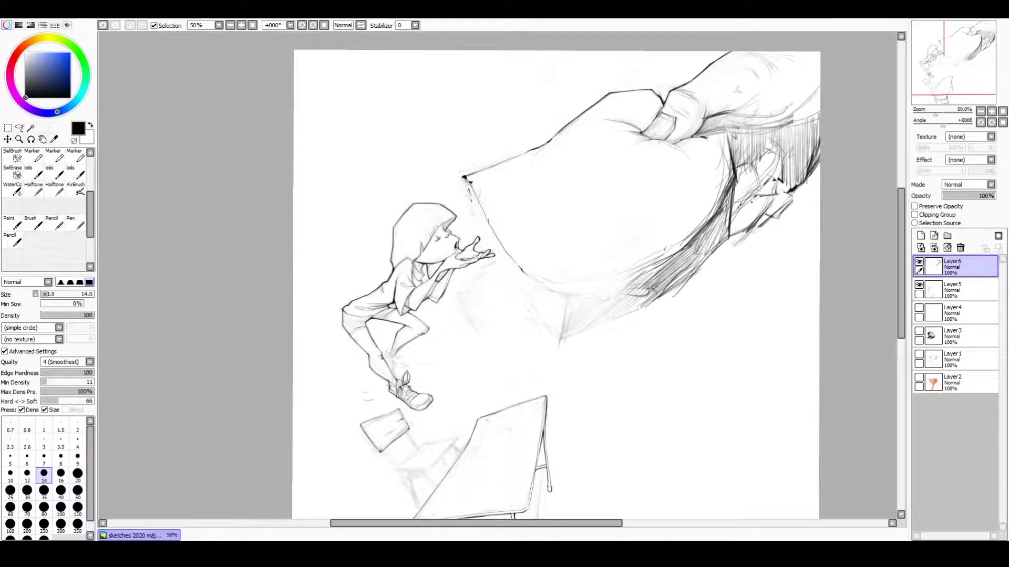
mouse_move(465, 178)
mouse_down()
mouse_move(475, 229)
mouse_move(520, 312)
mouse_move(558, 343)
mouse_up()
drag(473, 228, 481, 241)
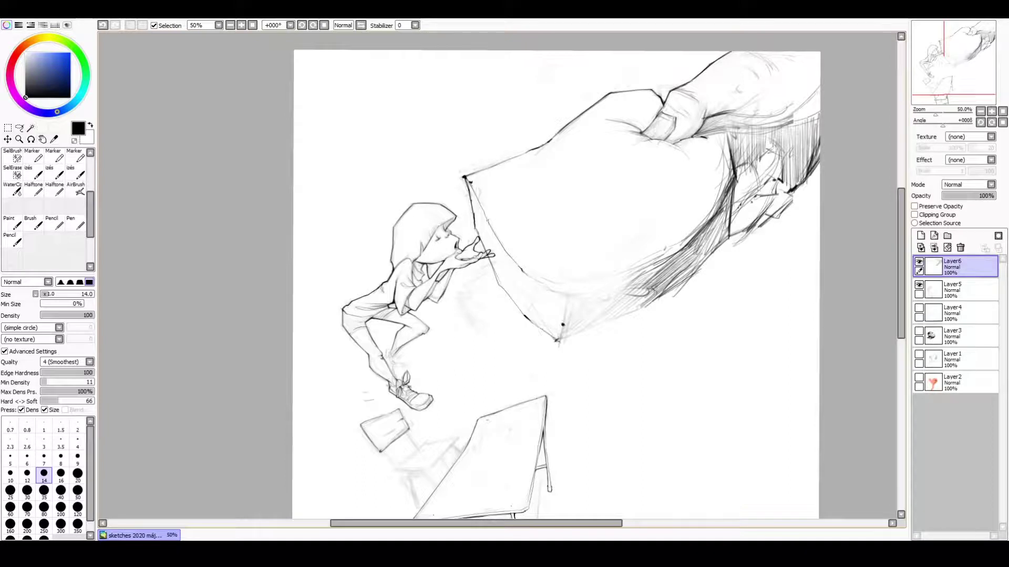
drag(58, 401, 52, 401)
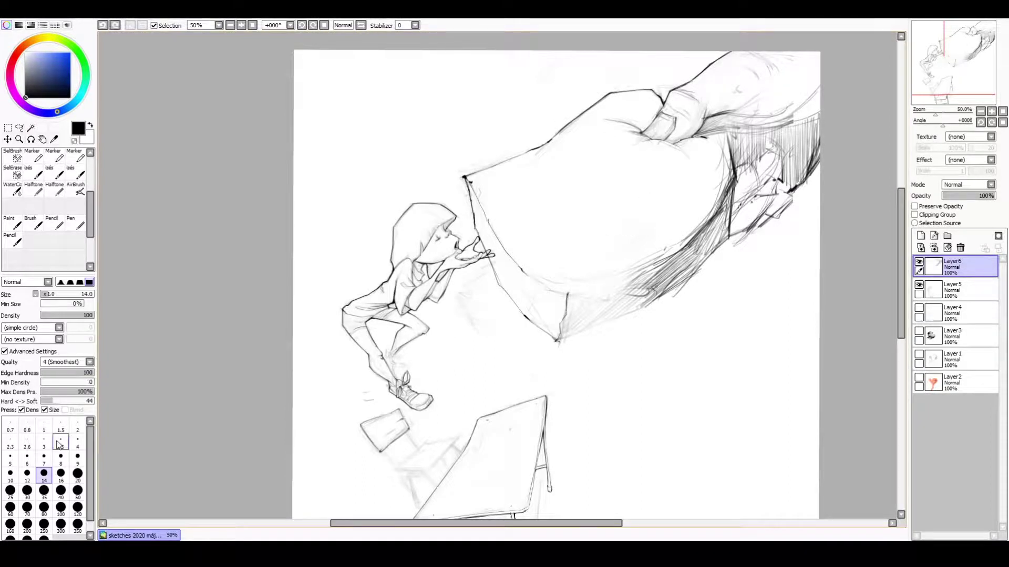
drag(599, 227, 641, 193)
key(ctrl+z)
drag(52, 401, 59, 401)
drag(609, 215, 621, 239)
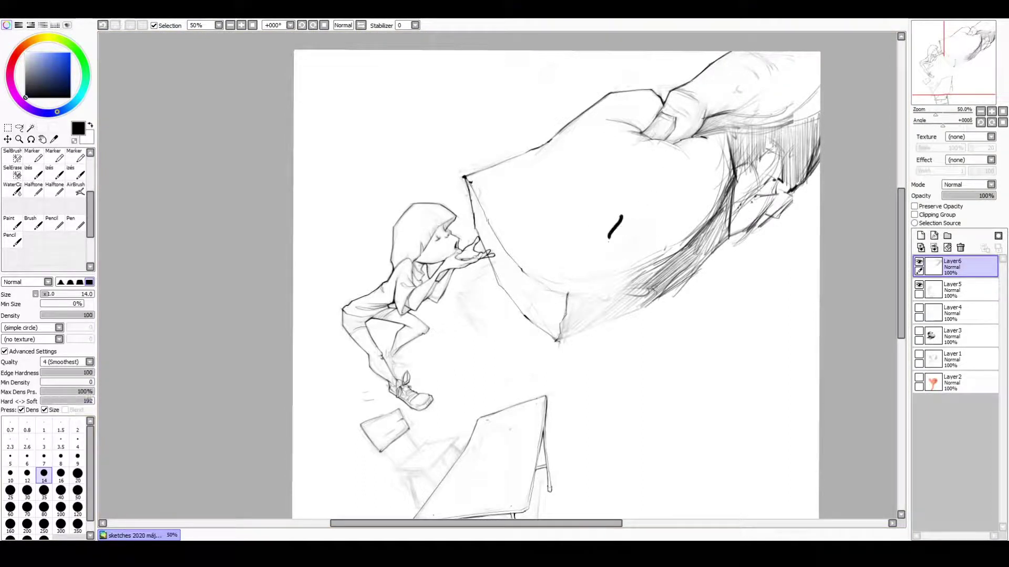
key(ctrl+z)
Ink the slab's lower front edge, and with brush size 10 ink the bottom outer edge from the lowest corner.
drag(560, 296, 643, 276)
key(bracketleft)
key(bracketleft)
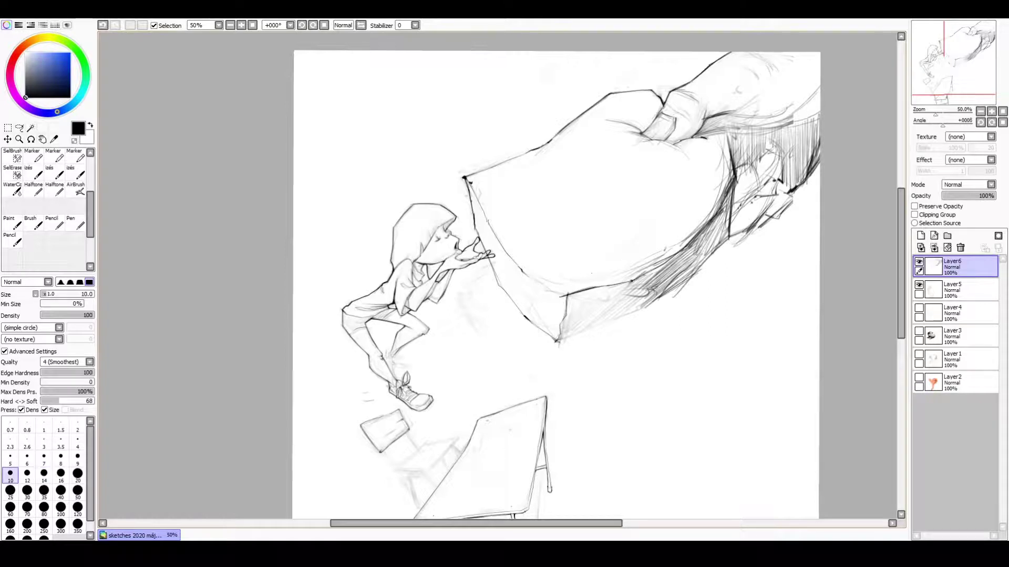
drag(598, 326, 648, 305)
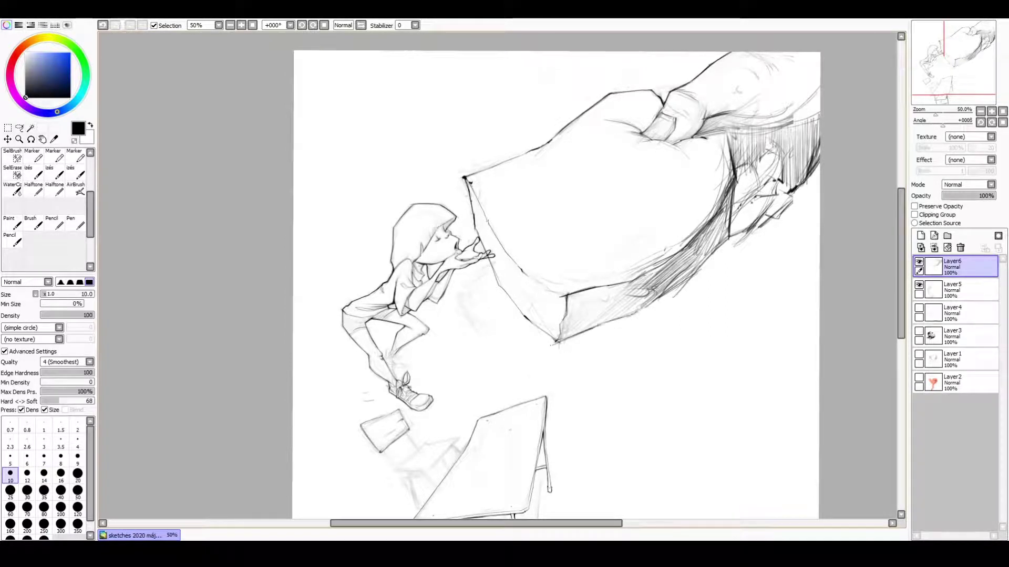
drag(41, 382, 60, 382)
drag(632, 315, 656, 301)
key(ctrl+z)
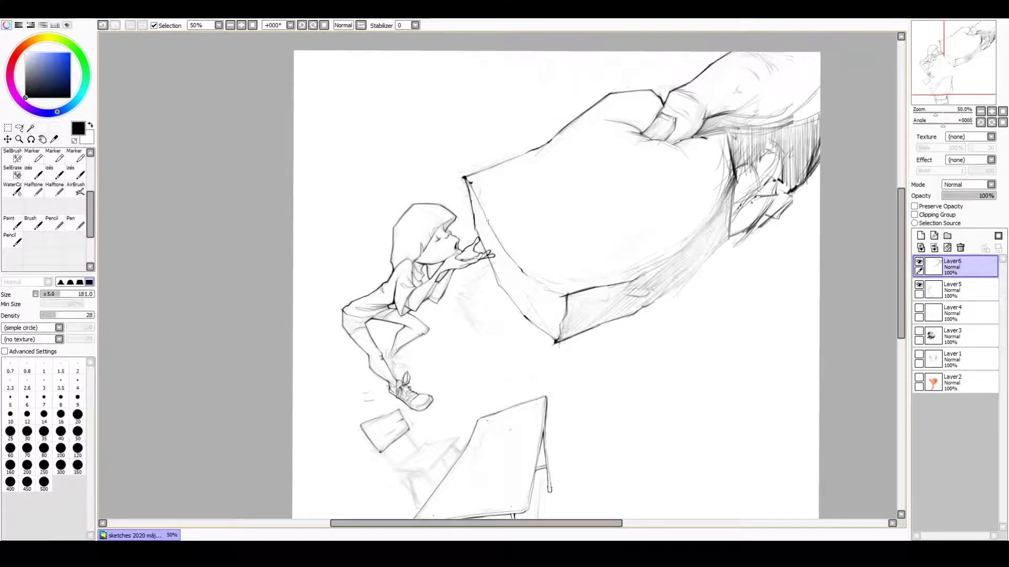
key(ctrl+z)
Set Min Density to 26 and ink both edges of the slab's thick side, curving up toward the fingers.
scroll(557, 284, up, 1)
drag(60, 382, 54, 382)
mouse_move(731, 191)
mouse_down()
mouse_move(727, 242)
mouse_move(675, 298)
mouse_up()
drag(697, 245, 683, 260)
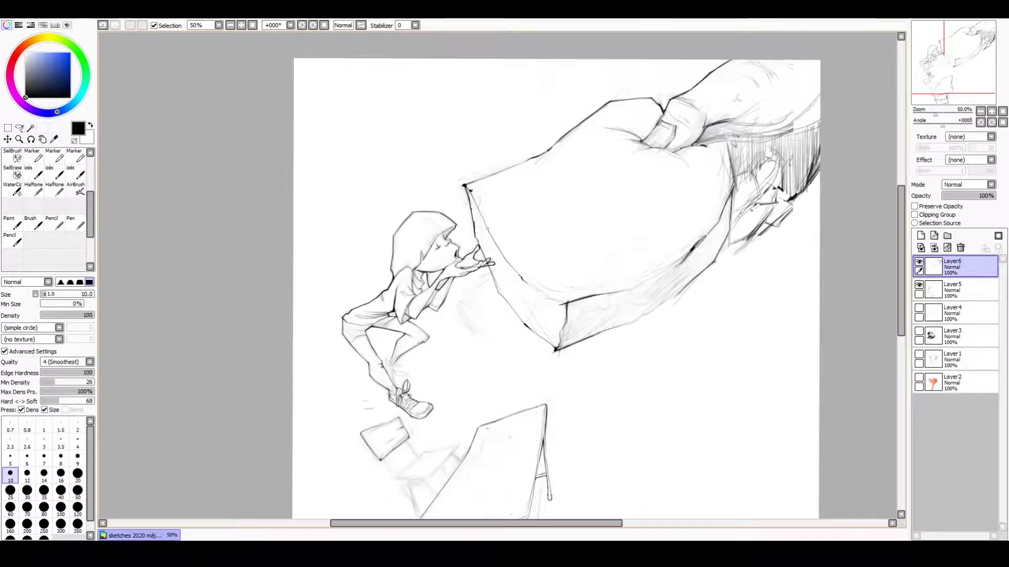
drag(715, 222, 632, 293)
mouse_move(681, 290)
mouse_down()
mouse_move(630, 326)
mouse_move(588, 339)
mouse_up()
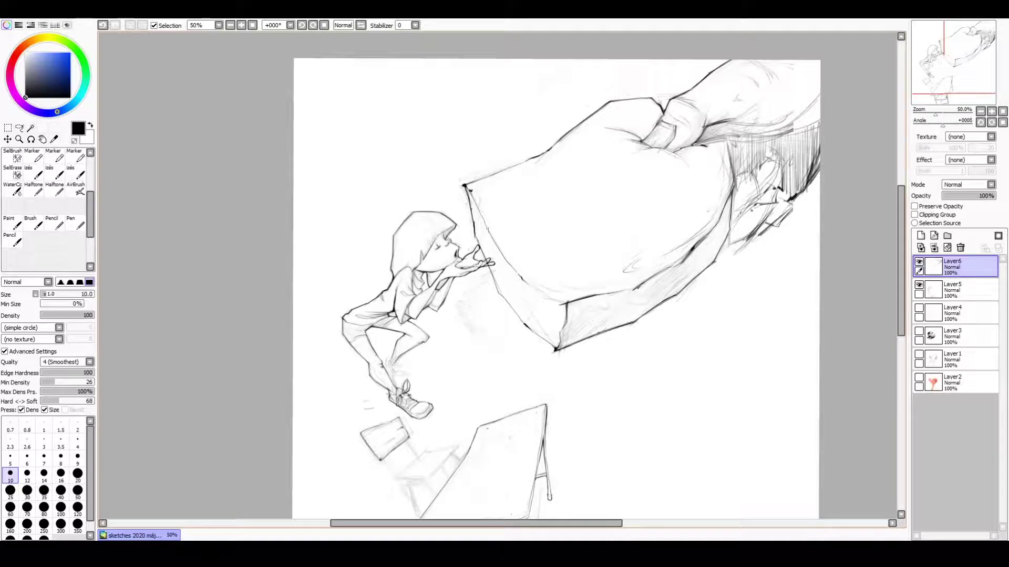
Draw small pits and curled contour marks on the slab's thick side and near its front edge.
drag(502, 280, 510, 295)
drag(678, 276, 628, 311)
drag(724, 222, 647, 303)
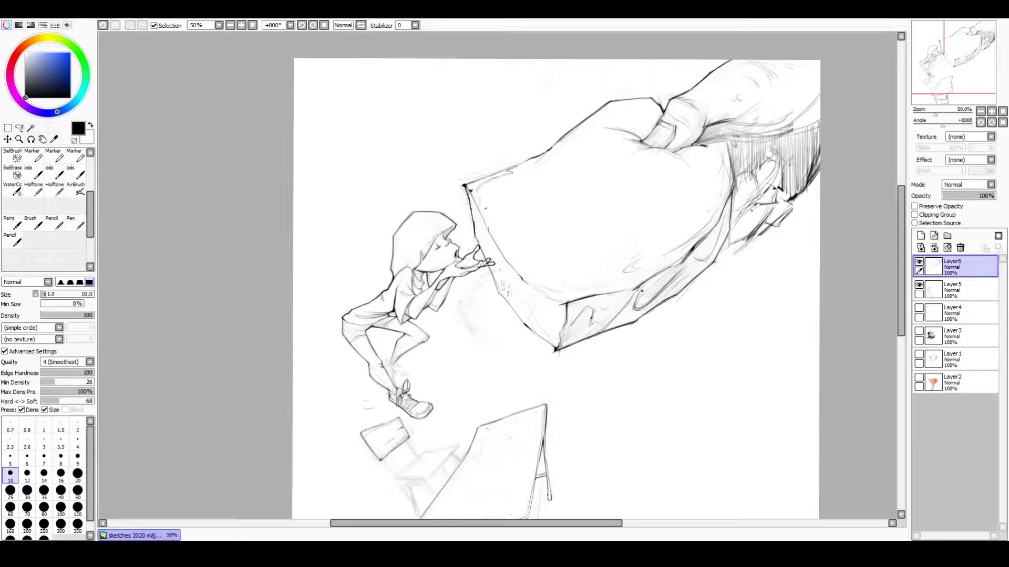
drag(557, 289, 562, 290)
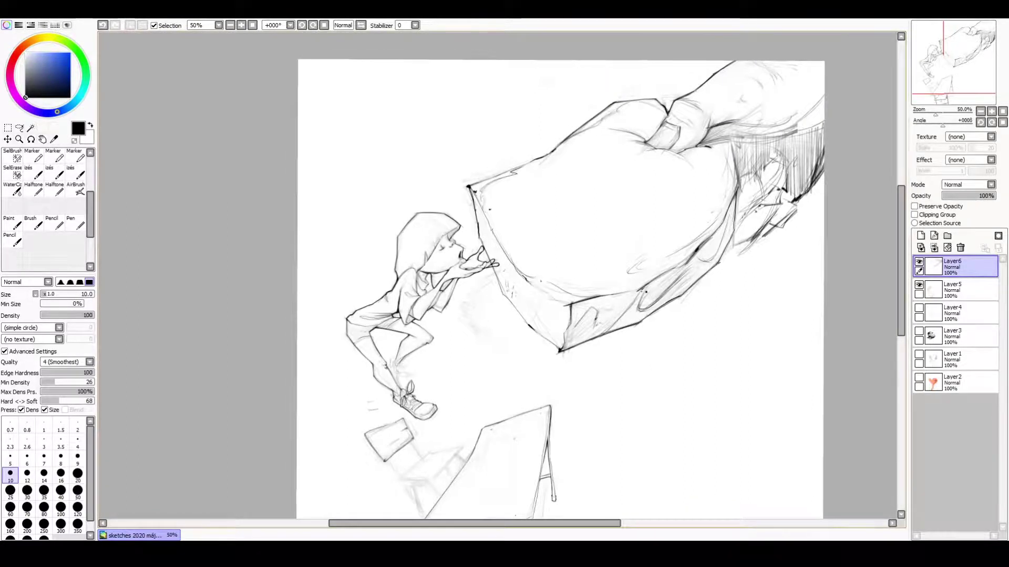
Add a parallel contour along the slab's lower rim, faint surface lines, and hatching on its thick side.
drag(637, 288, 573, 298)
drag(652, 241, 633, 247)
mouse_move(713, 234)
mouse_down()
mouse_move(699, 249)
mouse_move(710, 270)
mouse_up()
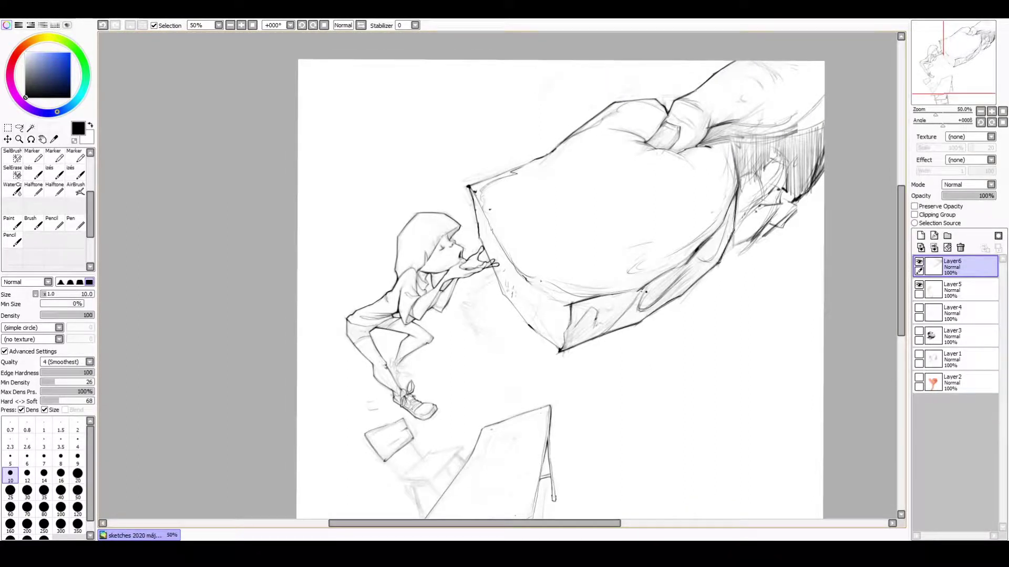
drag(654, 285, 648, 304)
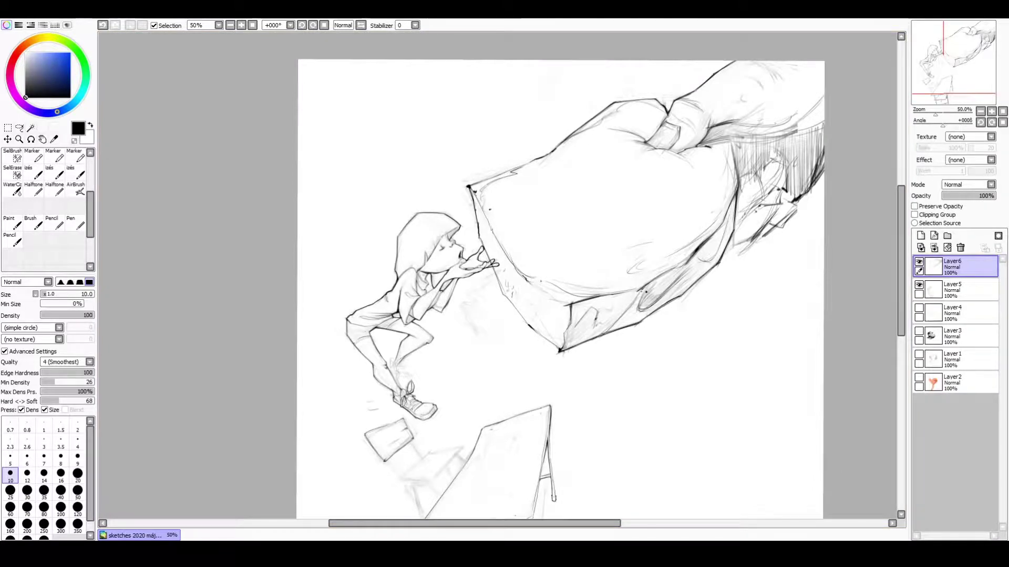
On Layer5, fade the rough chair sketch with the soft eraser.
drag(936, 115, 939, 115)
click(938, 75)
key(e)
click(957, 293)
drag(480, 339, 547, 318)
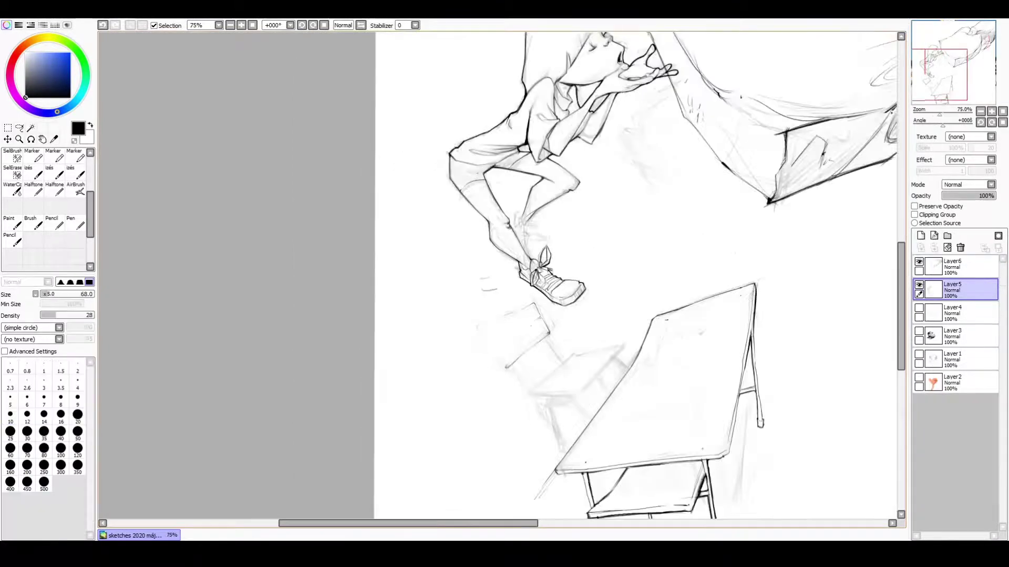
Redraw the outlines of the chair's backrest, seat and rear leg with the size 10 brush.
key(n)
mouse_move(509, 362)
mouse_down()
mouse_move(546, 310)
mouse_move(554, 329)
mouse_up()
drag(493, 318, 498, 364)
drag(510, 361, 524, 402)
drag(541, 337, 569, 358)
drag(569, 397, 523, 404)
mouse_move(631, 341)
mouse_down()
mouse_move(537, 391)
mouse_move(591, 398)
mouse_up()
drag(582, 397, 546, 404)
Strengthen the supports joining the chair's backrest to its seat and the seat's front corner.
drag(631, 262, 570, 220)
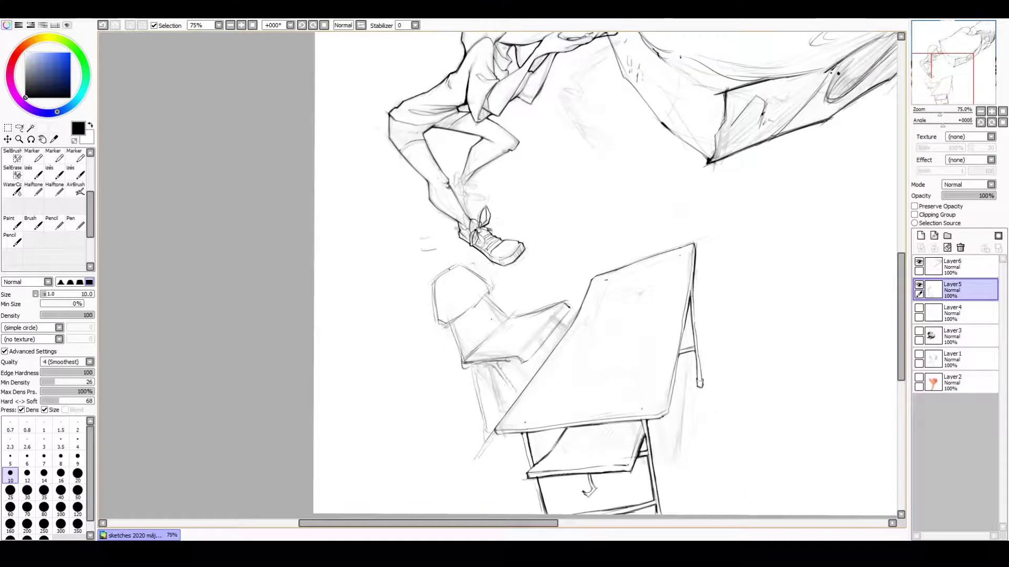
drag(454, 324, 468, 358)
drag(485, 297, 511, 319)
drag(530, 359, 554, 331)
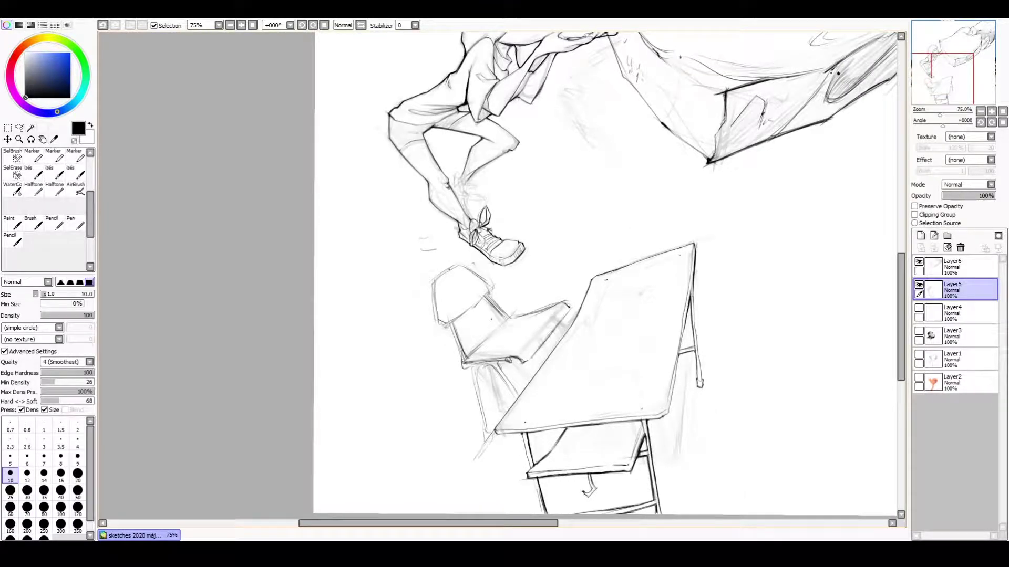
Mirror the view and refine the chair's backrest and legs plus the desk's side edge.
click(361, 26)
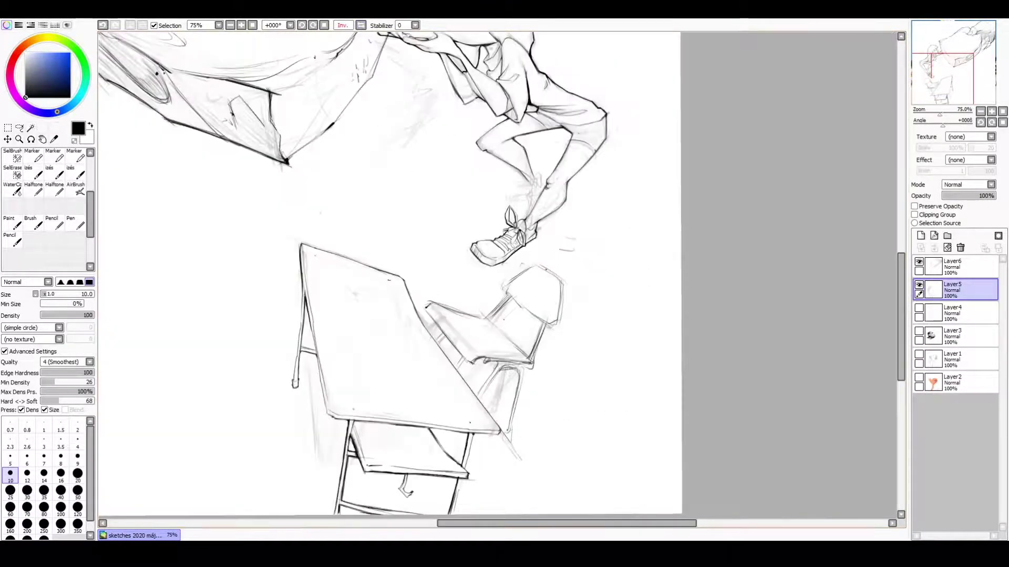
drag(482, 314, 516, 348)
key(ctrl+z)
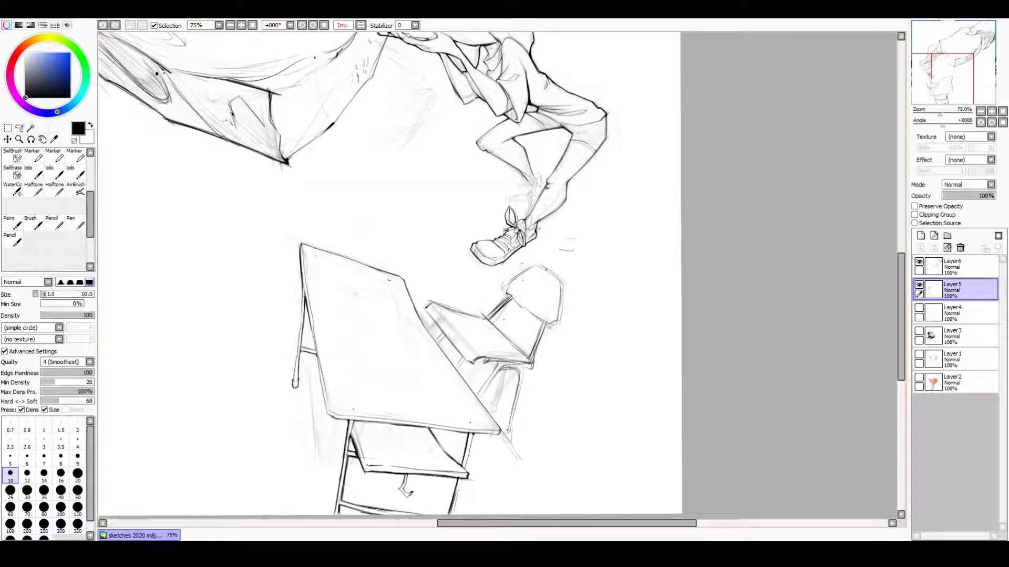
mouse_move(515, 276)
mouse_down()
mouse_move(541, 264)
mouse_move(542, 326)
mouse_up()
drag(544, 269, 567, 288)
drag(525, 364, 517, 408)
mouse_move(483, 393)
mouse_down()
mouse_move(477, 400)
mouse_move(512, 410)
mouse_up()
drag(310, 328, 332, 418)
scroll(498, 274, down, 2)
drag(426, 260, 476, 319)
key(minus)
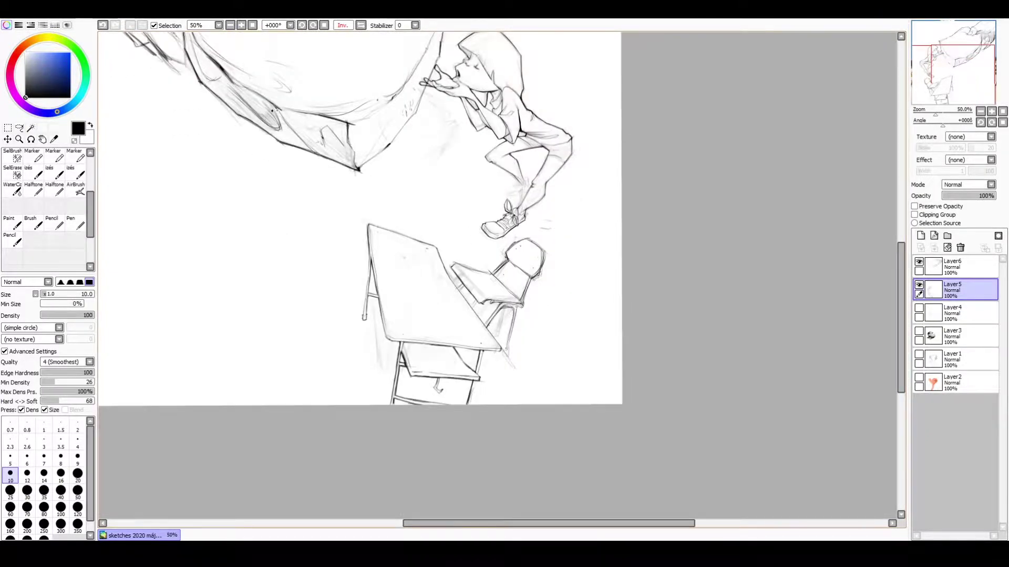
Restore the unmirrored view, and free-transform the hand and slab on Layer6 to a smaller size.
key(Insert)
key(minus)
click(967, 266)
key(ctrl+t)
mouse_move(647, 124)
mouse_down()
mouse_move(651, 164)
mouse_move(649, 138)
mouse_move(672, 116)
mouse_up()
key(Return)
Sketch the giant hand's wrist and forearm out to the canvas edge, with rough lines beneath the fingers.
mouse_move(632, 198)
mouse_down()
mouse_move(674, 165)
mouse_move(638, 145)
mouse_up()
mouse_move(671, 127)
mouse_down()
mouse_move(640, 158)
mouse_move(649, 194)
mouse_up()
drag(649, 205, 629, 231)
mouse_move(675, 112)
mouse_down()
mouse_move(649, 132)
mouse_move(652, 168)
mouse_up()
drag(591, 155, 629, 141)
drag(670, 164, 639, 201)
drag(641, 165, 619, 191)
drag(675, 165, 623, 223)
Sketch loose swirling loops on the slab's upper face.
mouse_move(487, 209)
mouse_down()
mouse_move(465, 233)
mouse_move(512, 233)
mouse_move(467, 233)
mouse_move(504, 251)
mouse_up()
mouse_move(557, 216)
mouse_down()
mouse_move(539, 235)
mouse_move(511, 239)
mouse_move(551, 225)
mouse_up()
mouse_move(506, 208)
mouse_down()
mouse_move(520, 215)
mouse_move(476, 237)
mouse_up()
drag(455, 211, 466, 218)
drag(581, 183, 599, 176)
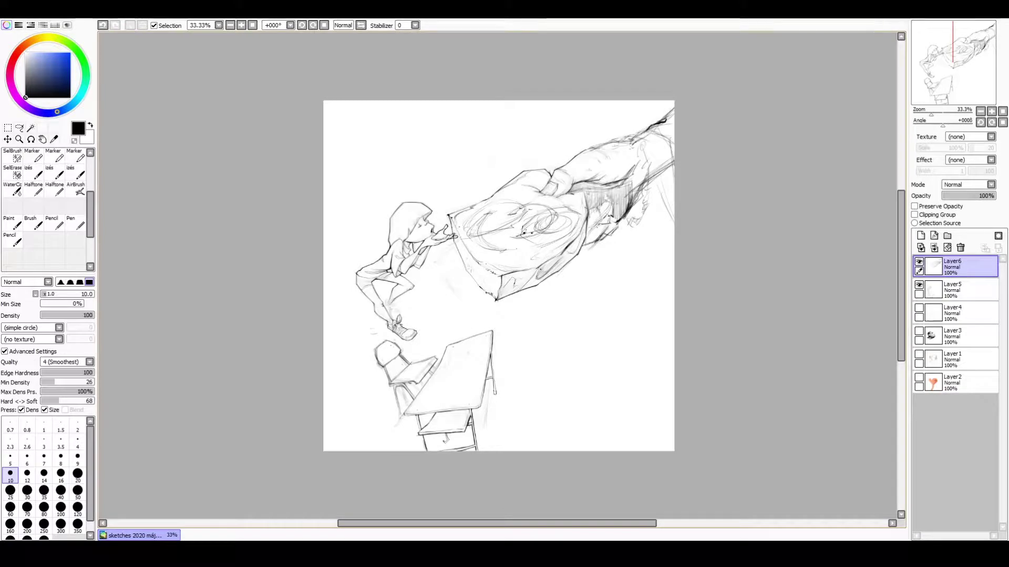
Darken the upper and lower contours of the forearm near the canvas corner.
drag(657, 122, 674, 100)
drag(649, 180, 674, 167)
mouse_move(635, 136)
mouse_down()
mouse_move(673, 103)
mouse_move(640, 136)
mouse_move(651, 142)
mouse_up()
drag(648, 181, 674, 166)
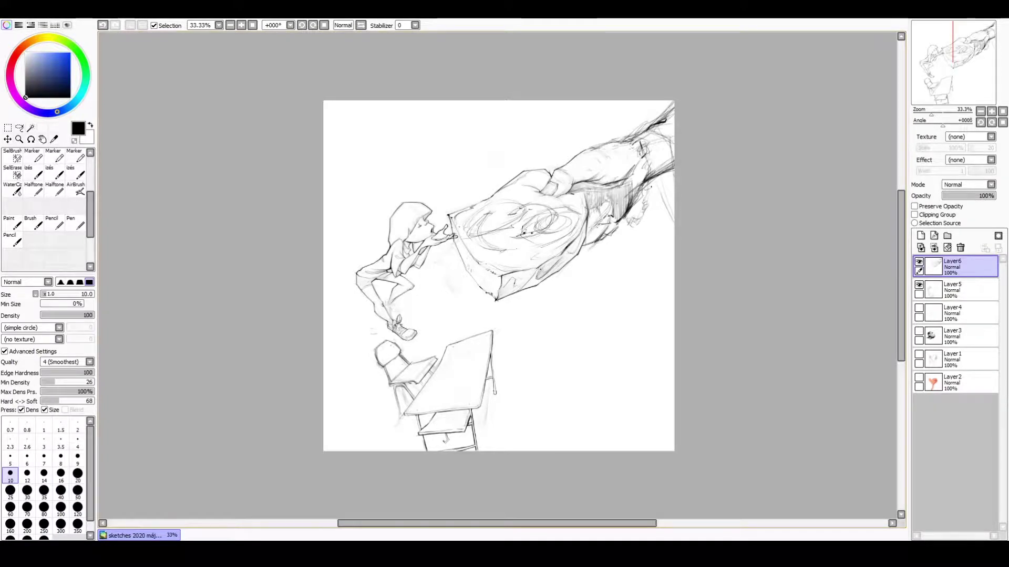
Add a new layer beneath Layer5, and move the hand and slab on Layer6 slightly higher.
click(920, 235)
click(966, 267)
drag(896, 381, 896, 365)
Fade the hatching under the giant hand with the soft eraser and redraw the fingers behind the slab.
key(e)
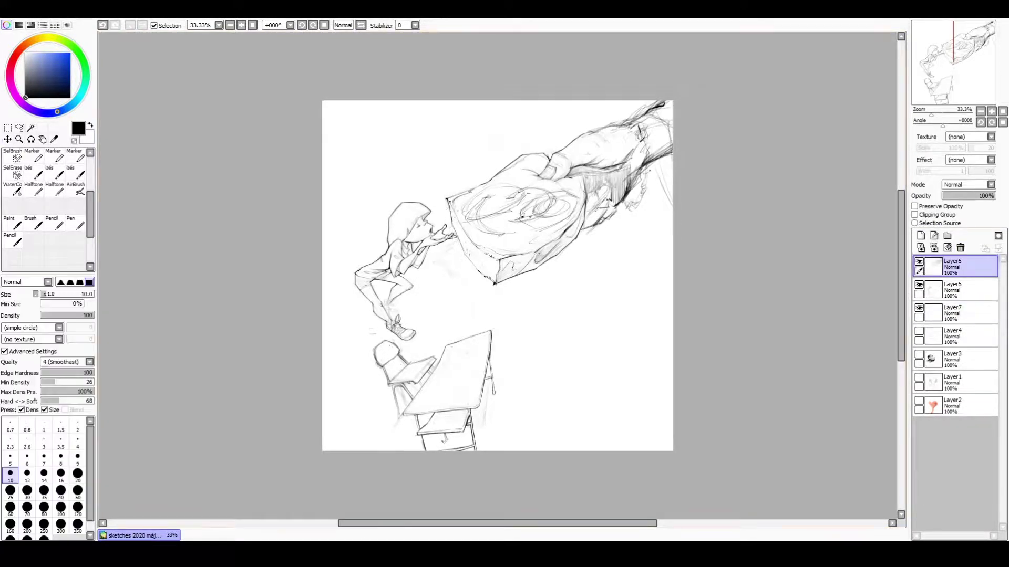
scroll(424, 76, up, 1)
drag(683, 223, 704, 307)
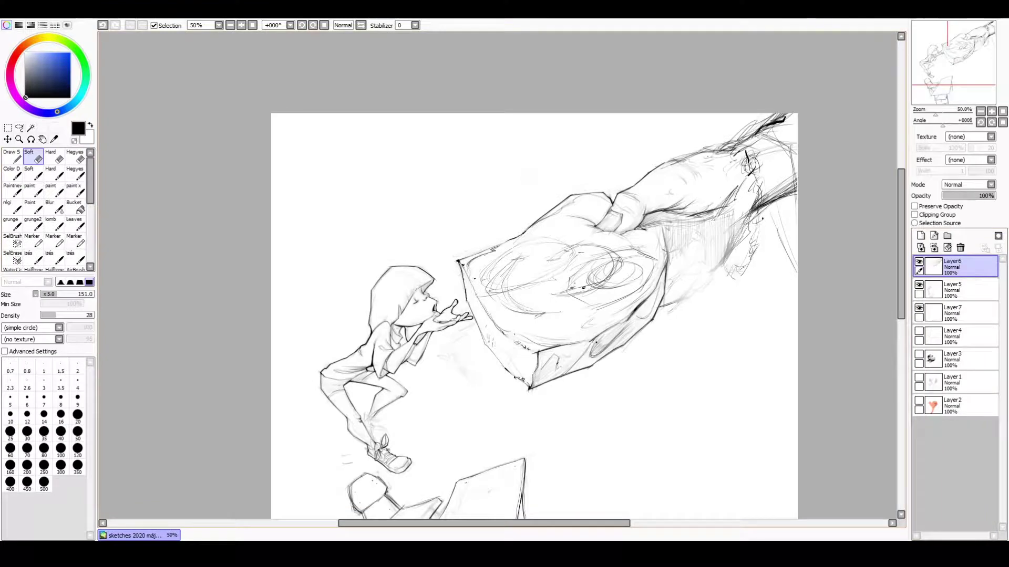
key(n)
drag(696, 221, 686, 263)
mouse_move(725, 214)
mouse_down()
mouse_move(675, 301)
mouse_move(721, 279)
mouse_up()
drag(745, 240, 729, 257)
drag(731, 261, 696, 296)
mouse_move(749, 211)
mouse_down()
mouse_move(735, 257)
mouse_move(748, 218)
mouse_move(681, 246)
mouse_move(682, 273)
mouse_up()
Shade the fingers behind the slab and hatch the shadow beneath the palm.
key(e)
key(n)
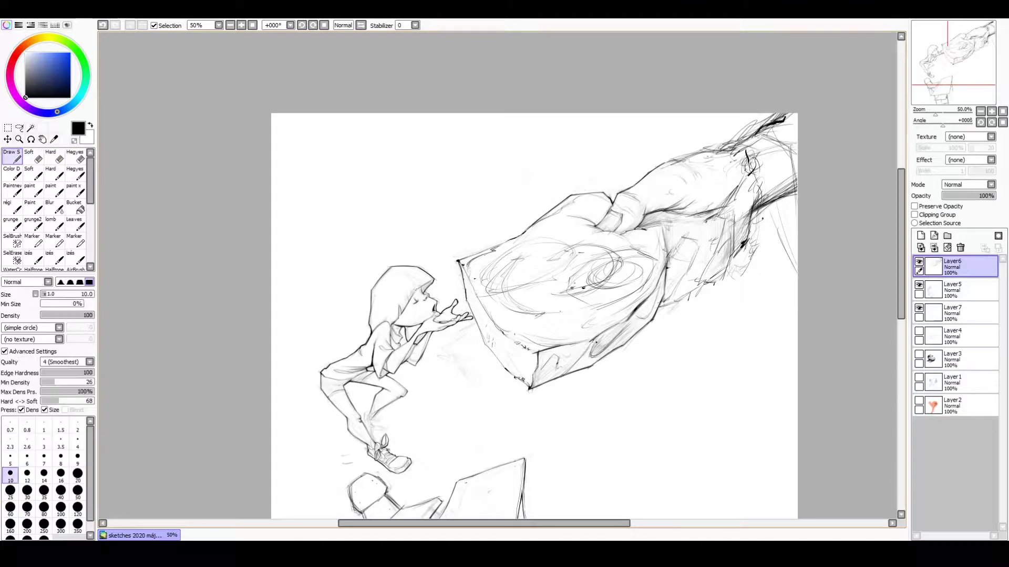
drag(717, 223, 663, 313)
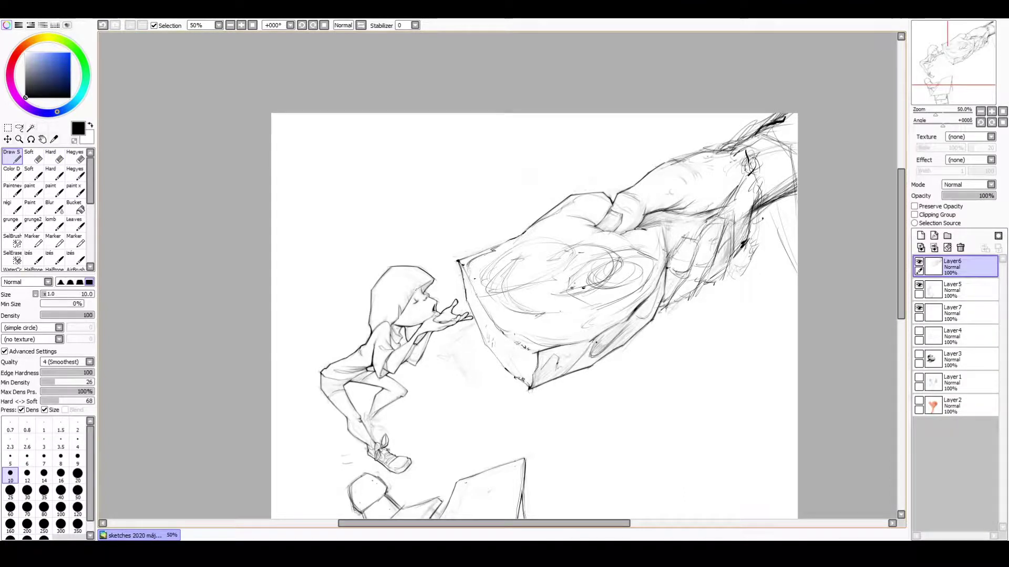
drag(722, 213, 657, 226)
drag(739, 203, 642, 223)
mouse_move(670, 219)
mouse_down()
mouse_move(642, 258)
mouse_move(665, 259)
mouse_move(684, 239)
mouse_up()
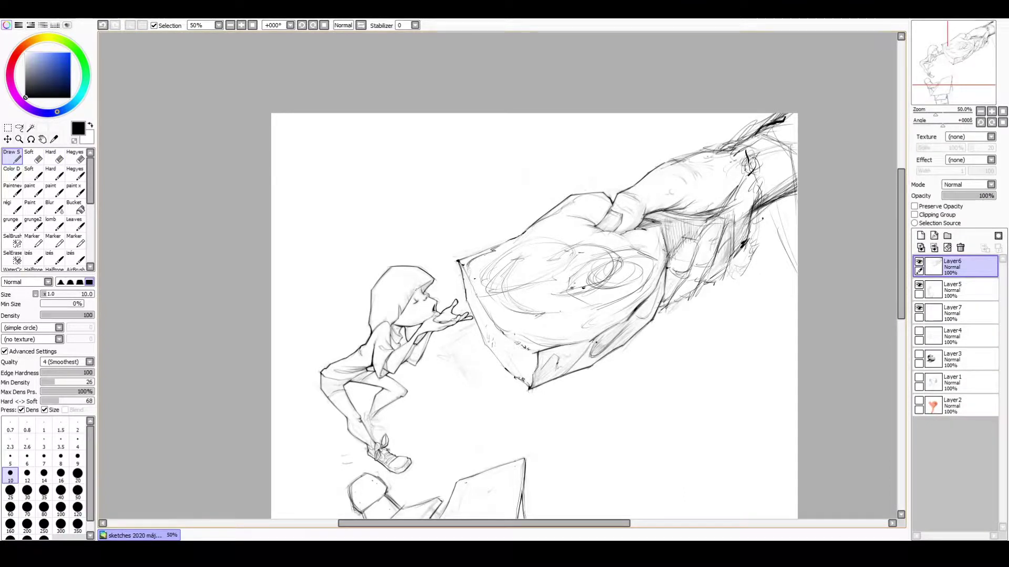
Draw a rough circular ring on the half of the slab's upper face nearest the girl.
key(ctrl+plus)
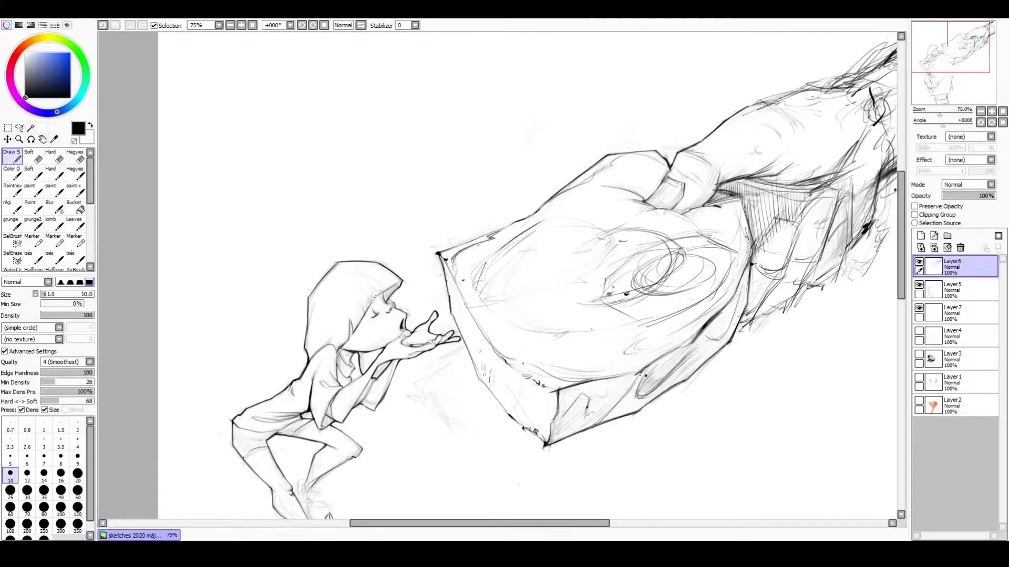
key(ctrl+y)
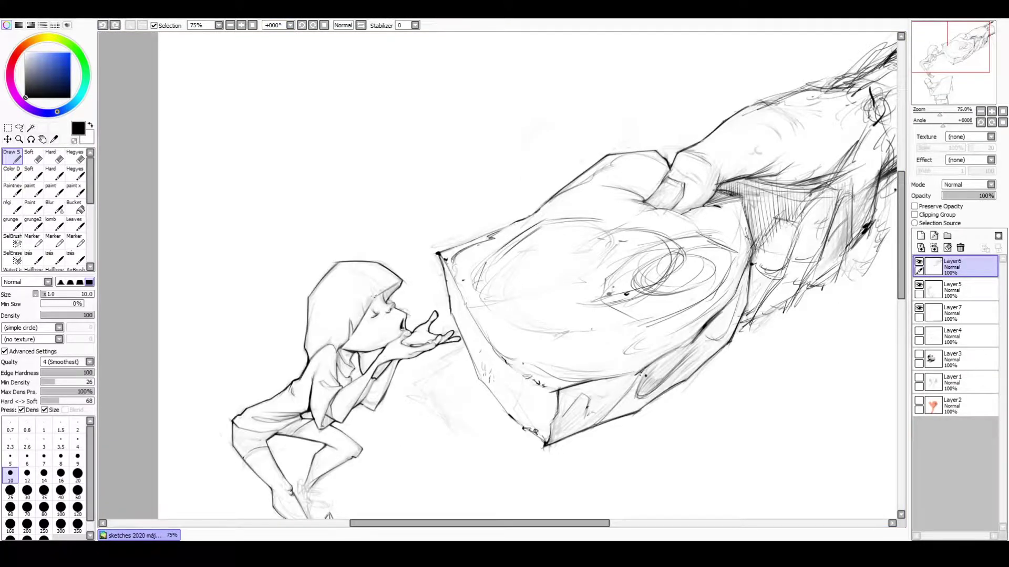
mouse_move(498, 258)
mouse_down()
mouse_move(486, 302)
mouse_move(604, 276)
mouse_move(513, 260)
mouse_move(502, 294)
mouse_up()
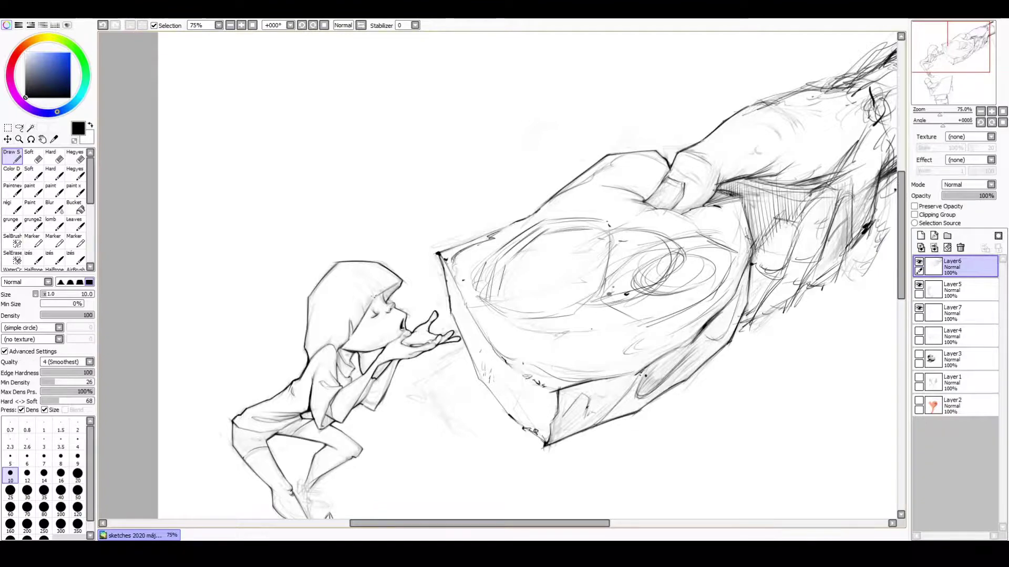
mouse_move(490, 260)
mouse_down()
mouse_move(474, 302)
mouse_move(478, 288)
mouse_move(522, 306)
mouse_up()
key(ctrl+z)
drag(614, 274, 575, 326)
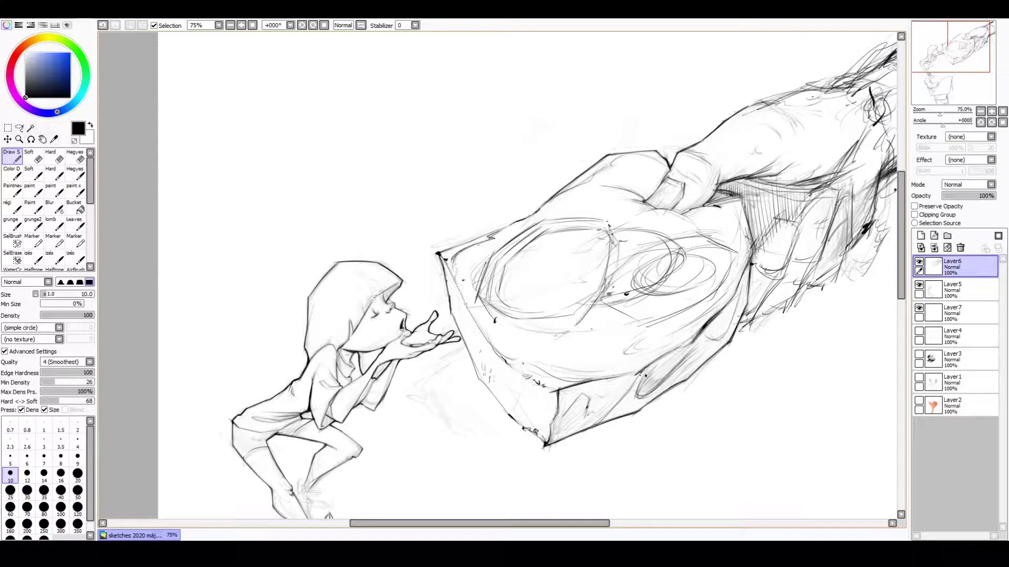
drag(618, 253, 523, 323)
drag(615, 278, 499, 322)
drag(497, 302, 490, 256)
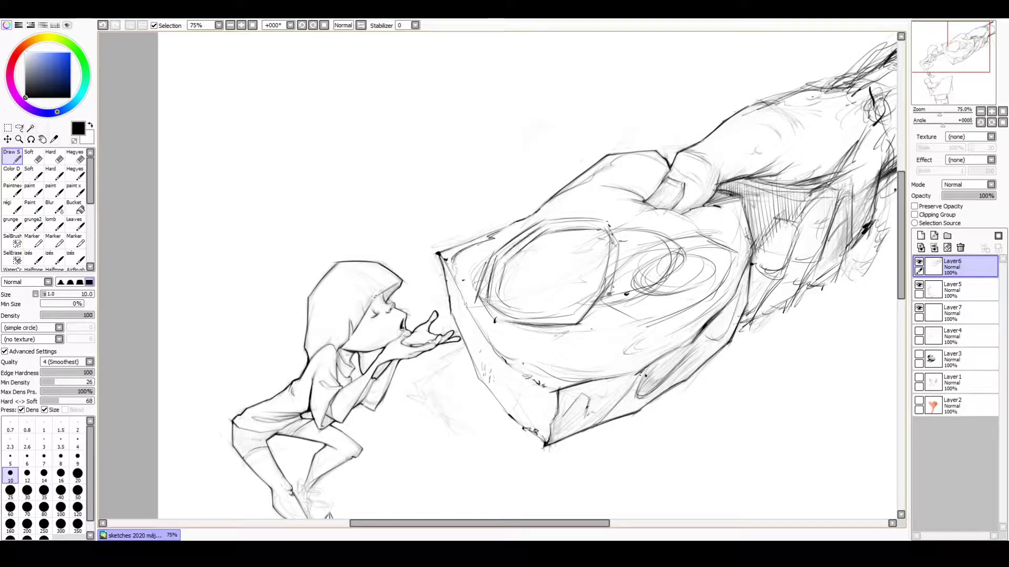
Reinforce the ring's upper, outer and lower rims with a second contour.
drag(560, 232, 609, 224)
mouse_move(590, 221)
mouse_down()
mouse_move(618, 242)
mouse_move(620, 260)
mouse_up()
drag(611, 246, 576, 313)
mouse_move(609, 251)
mouse_down()
mouse_move(602, 280)
mouse_move(515, 319)
mouse_up()
Erase the loose swirls beside the ring on the slab's upper face.
key(e)
drag(694, 254, 641, 299)
drag(704, 231, 563, 323)
Draw a hooked curve inside the ring and a double arc extending from its rim toward the hand.
mouse_move(606, 225)
mouse_down()
mouse_move(615, 269)
mouse_move(574, 317)
mouse_up()
drag(599, 263, 573, 310)
mouse_move(612, 247)
mouse_down()
mouse_move(617, 281)
mouse_move(567, 284)
mouse_up()
mouse_move(620, 241)
mouse_down()
mouse_move(694, 260)
mouse_move(698, 276)
mouse_up()
drag(578, 265, 563, 289)
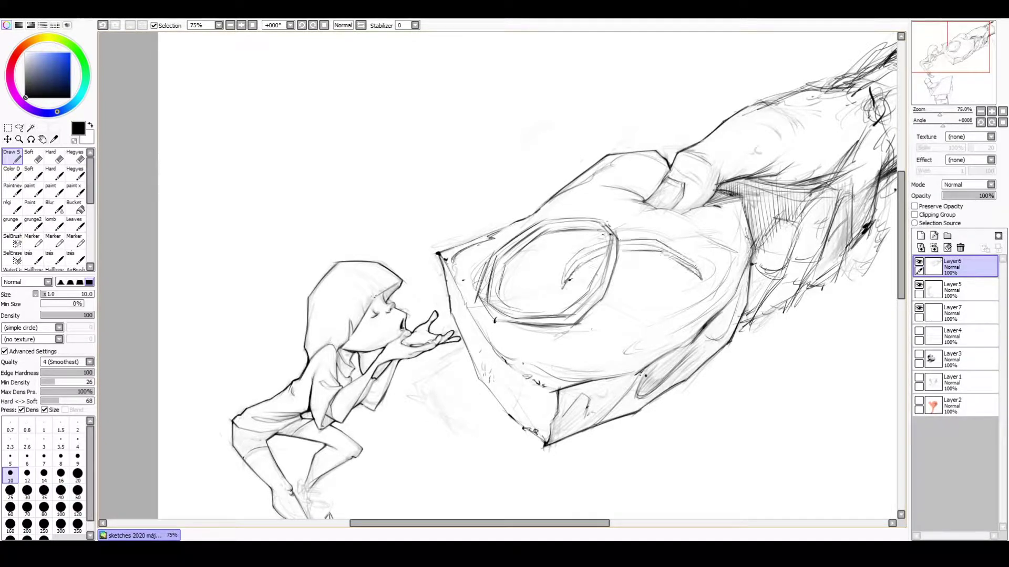
drag(612, 231, 561, 291)
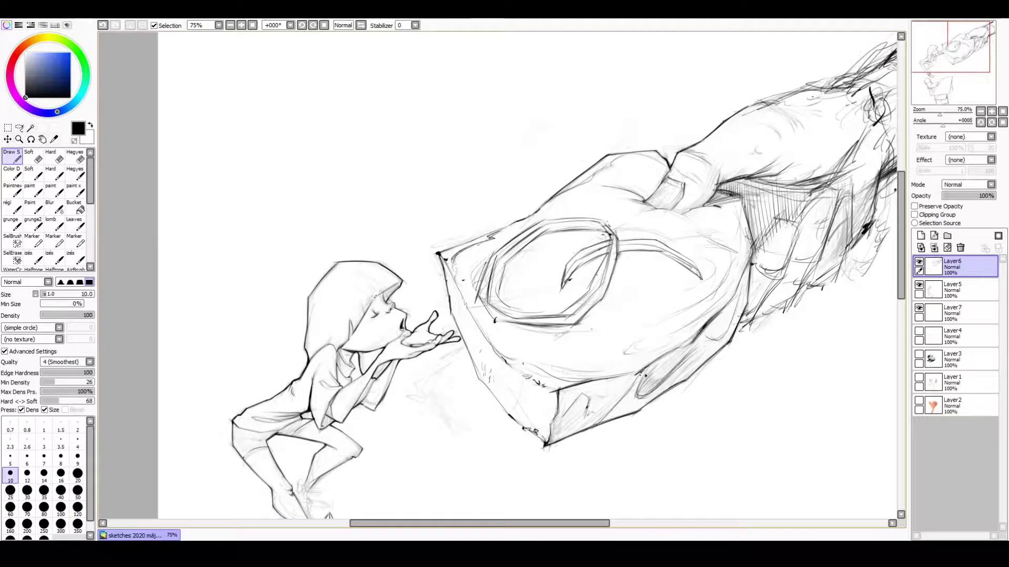
drag(526, 377, 547, 383)
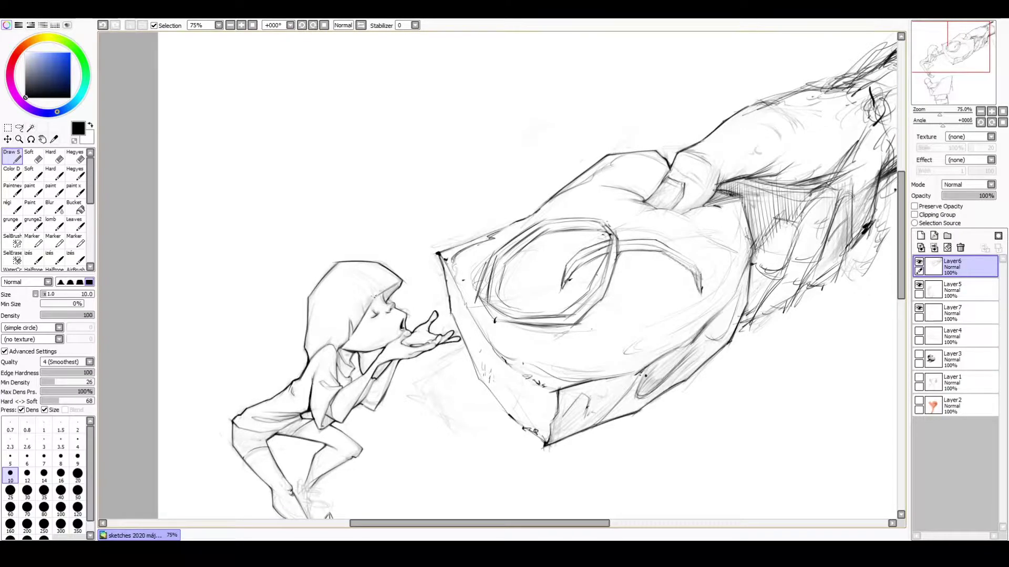
drag(748, 260, 692, 342)
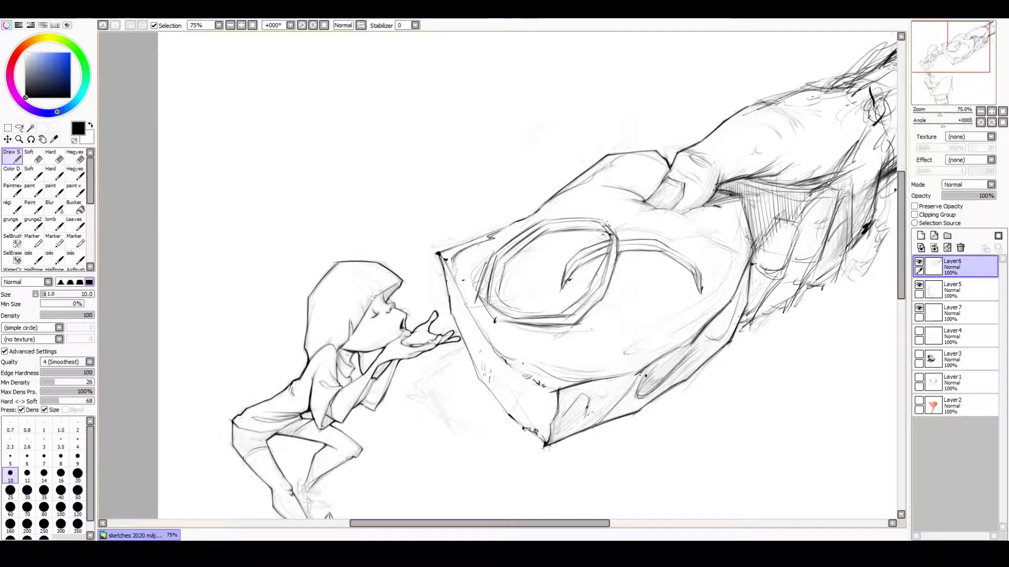
Sketch the girl's second shoe with bow laces at her far ankle, behind the front shoe.
key(e)
key(e)
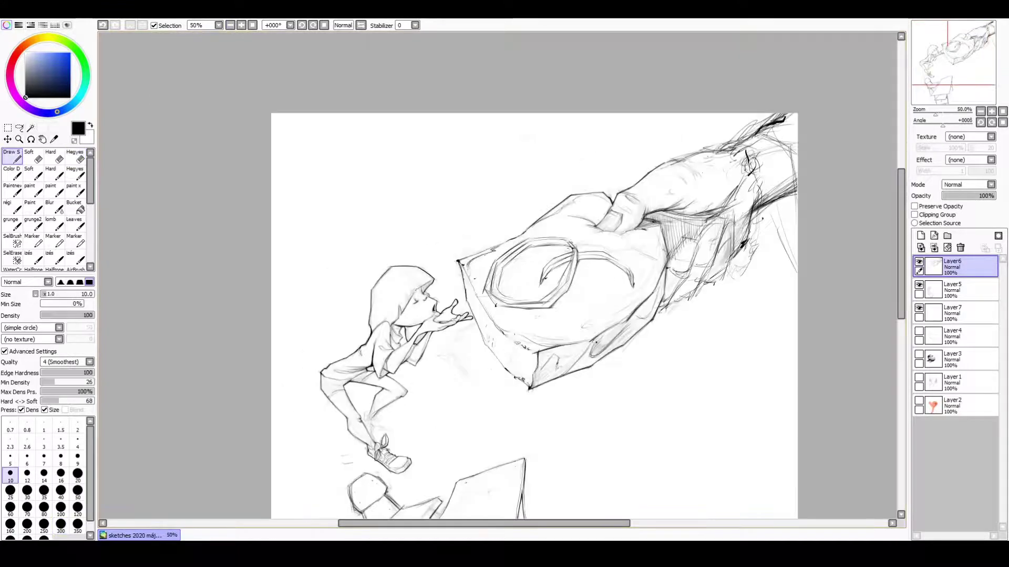
scroll(427, 334, down, 1)
scroll(428, 335, up, 2)
mouse_move(432, 329)
mouse_down()
mouse_move(438, 343)
mouse_move(420, 340)
mouse_move(457, 349)
mouse_move(432, 342)
mouse_up()
key(ctrl+z)
key(ctrl+z)
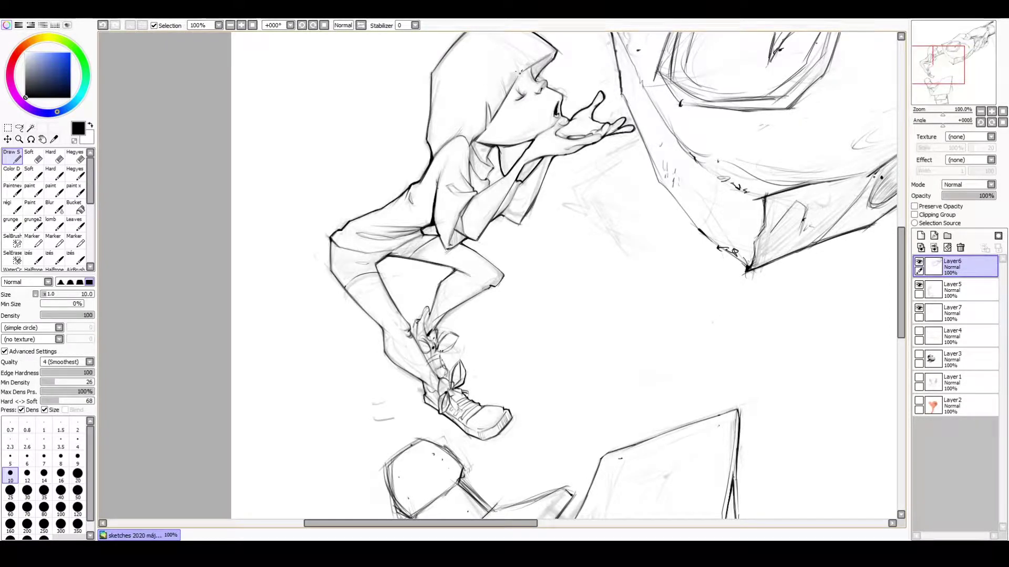
drag(430, 316, 438, 385)
drag(439, 335, 435, 344)
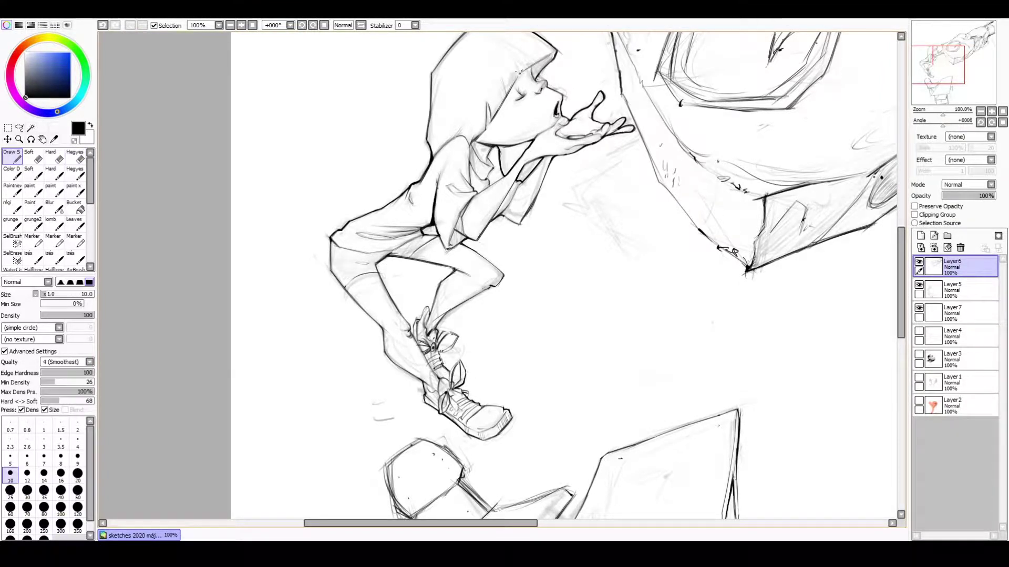
Fade the second shoe's lines on Layer6 with the soft eraser and clean up the old sketch beneath on Layer5.
key(e)
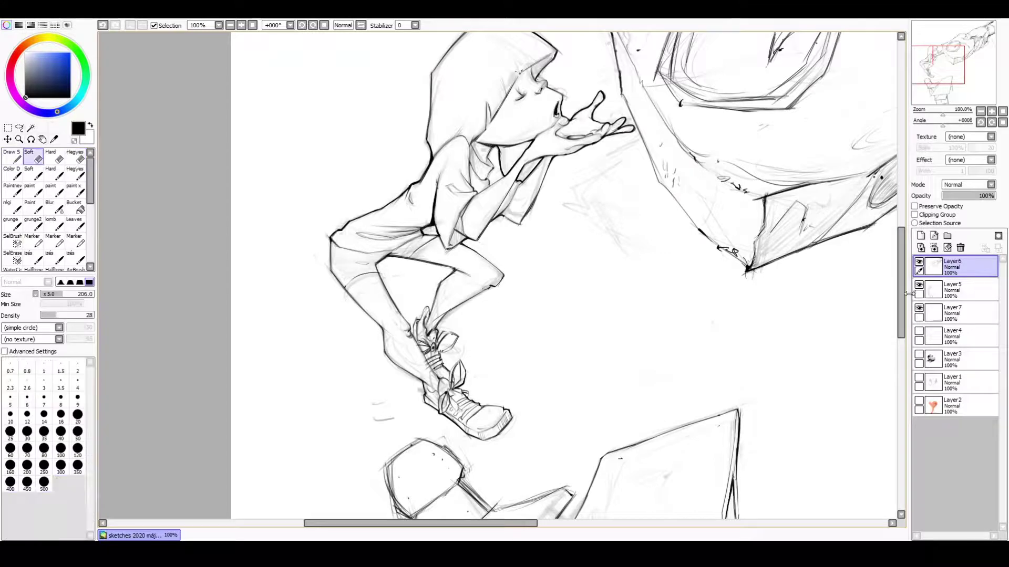
drag(420, 321, 452, 368)
key(ctrl+Down)
click(919, 261)
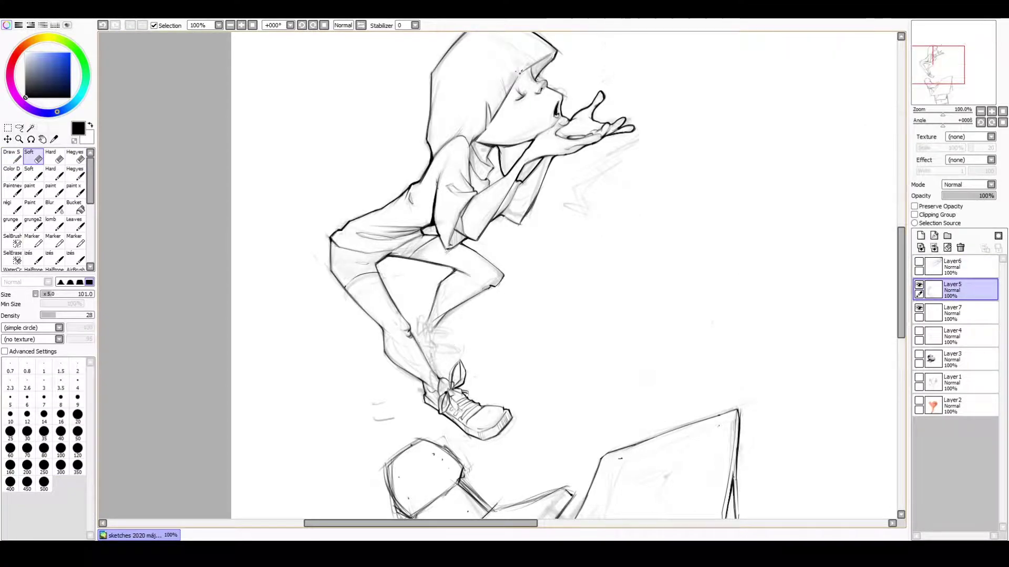
click(75, 156)
click(919, 261)
click(11, 156)
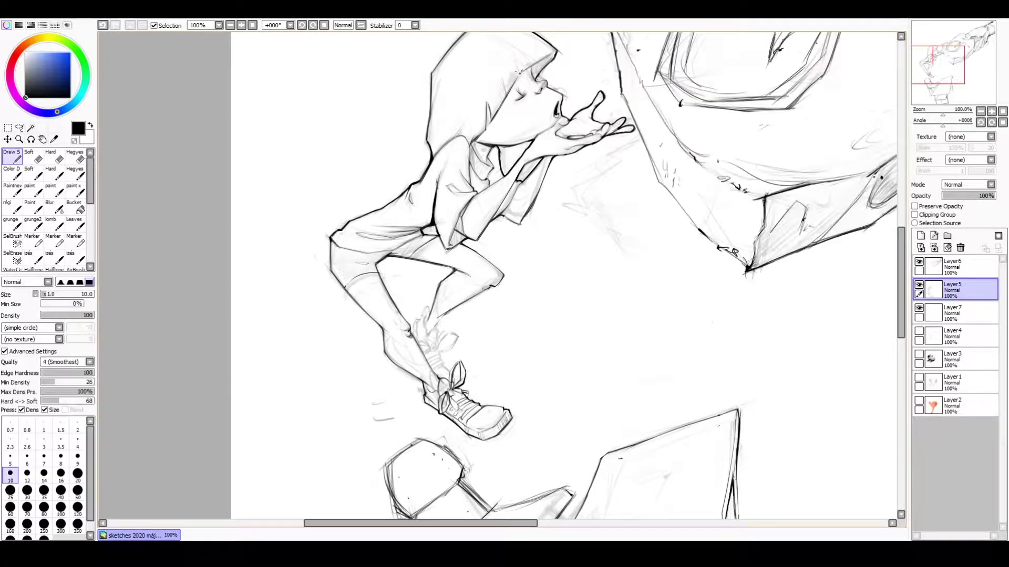
On Layer6, ink clean lines for the second shoe and its laces, and strengthen the front shoe's laces.
click(956, 266)
mouse_move(420, 320)
mouse_down()
mouse_move(412, 336)
mouse_move(454, 331)
mouse_move(444, 369)
mouse_up()
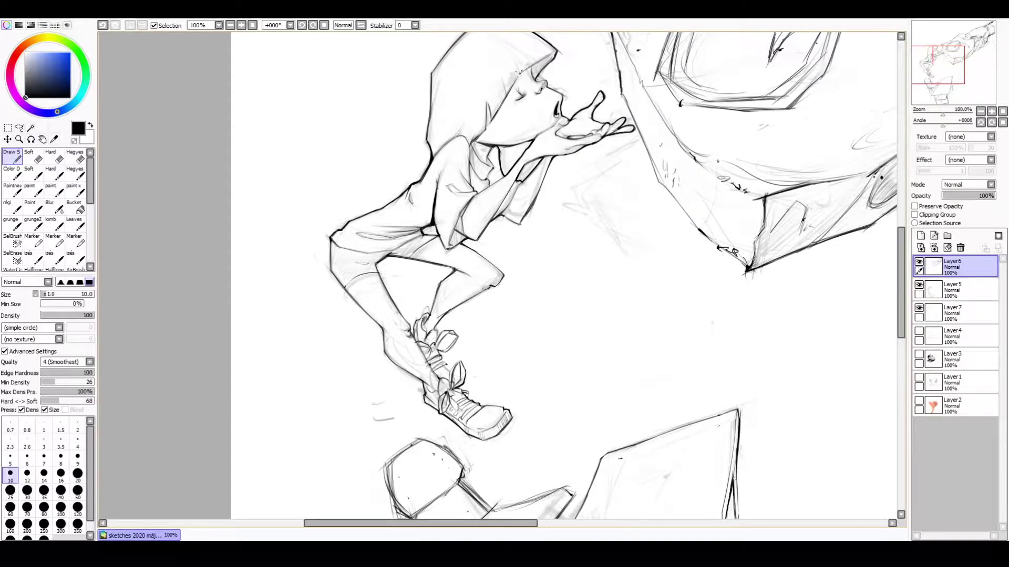
mouse_move(447, 413)
mouse_down()
mouse_move(472, 404)
mouse_move(479, 420)
mouse_move(455, 394)
mouse_up()
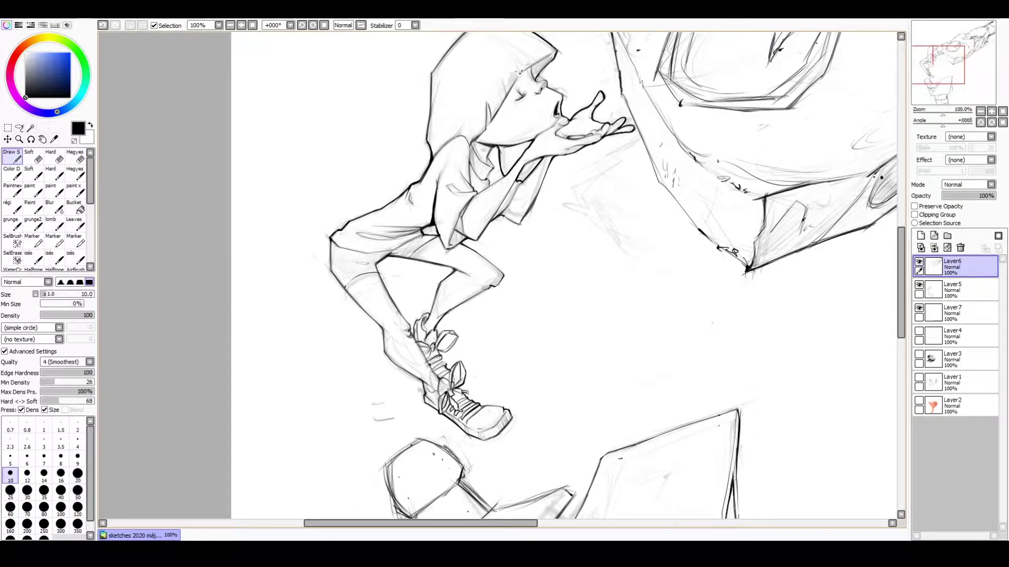
Transfer the inked shoe lines from Layer6 onto Layer5 and hide Layer6.
key(ctrl+minus)
key(l)
click(933, 248)
click(960, 248)
click(919, 262)
On Layer5, erase the stray sketch marks below the girl's arms and fade the chair drawing.
key(e)
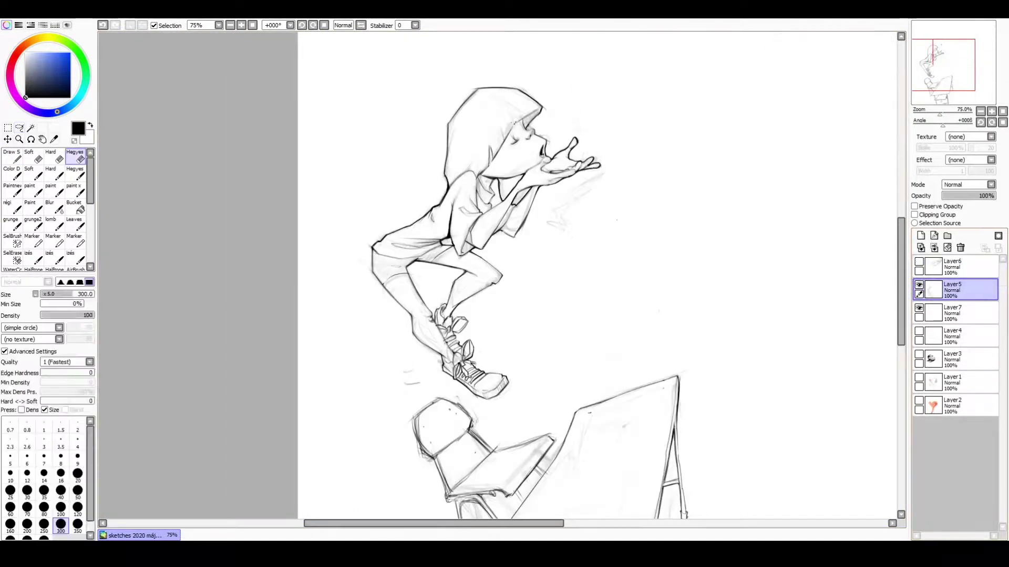
drag(525, 263, 605, 165)
mouse_move(491, 315)
mouse_down()
mouse_move(552, 368)
mouse_move(625, 341)
mouse_up()
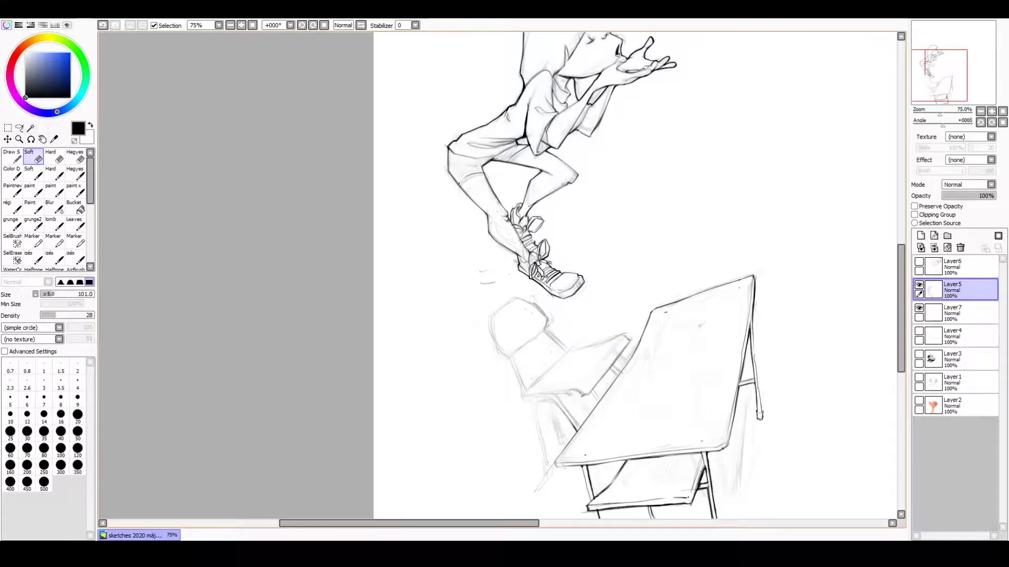
Ink the chair's backrest outline and thicken its lower edge with the size 10 brush.
key(n)
mouse_move(499, 357)
mouse_down()
mouse_move(488, 328)
mouse_move(502, 355)
mouse_up()
mouse_move(549, 320)
mouse_down()
mouse_move(512, 353)
mouse_move(548, 320)
mouse_up()
key(ctrl+z)
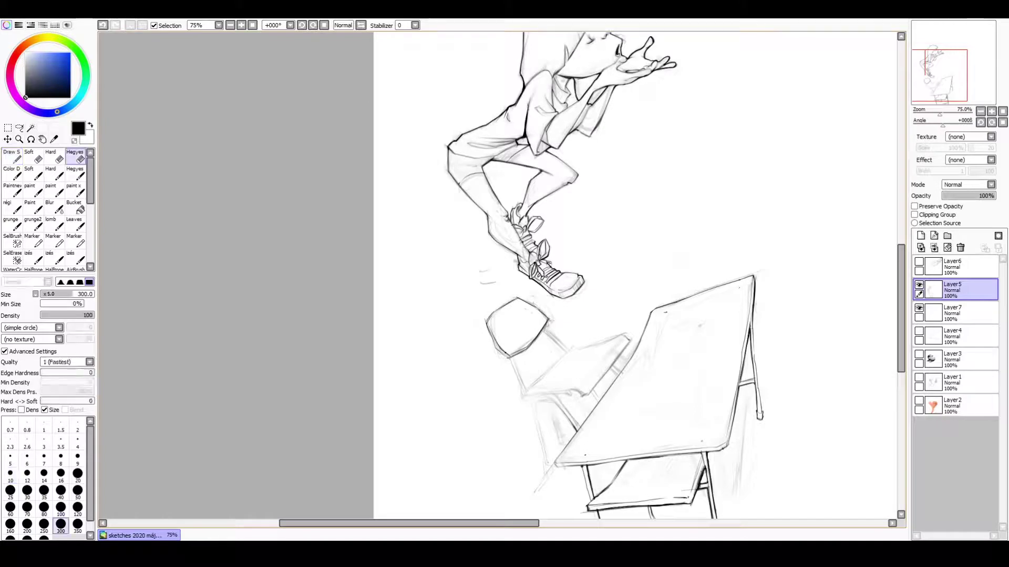
key(e)
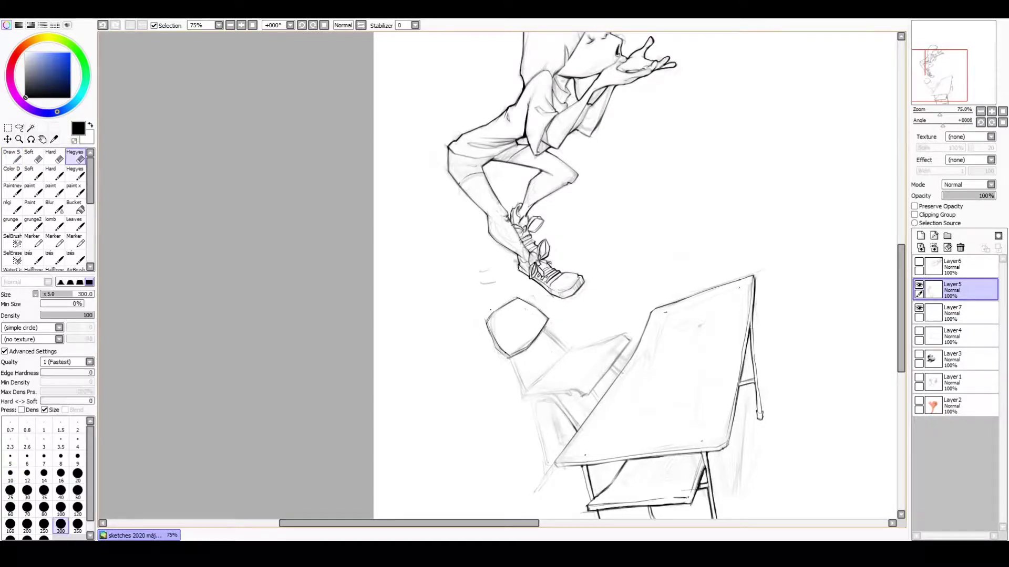
key(n)
drag(486, 323, 509, 358)
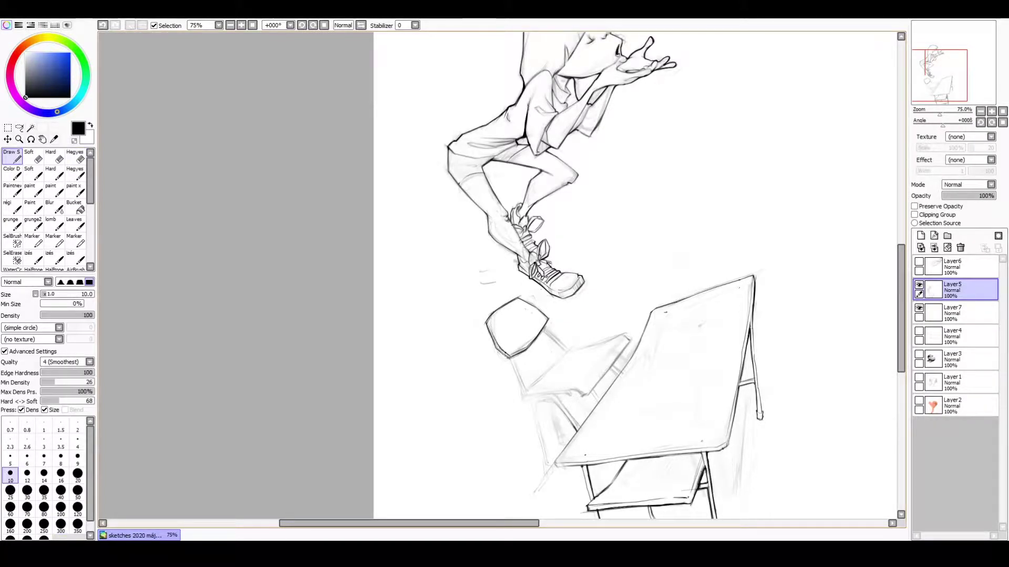
Add short detail marks to the chair's backrest and ink its two supports and the seat outline with a thick front edge.
drag(512, 302, 514, 310)
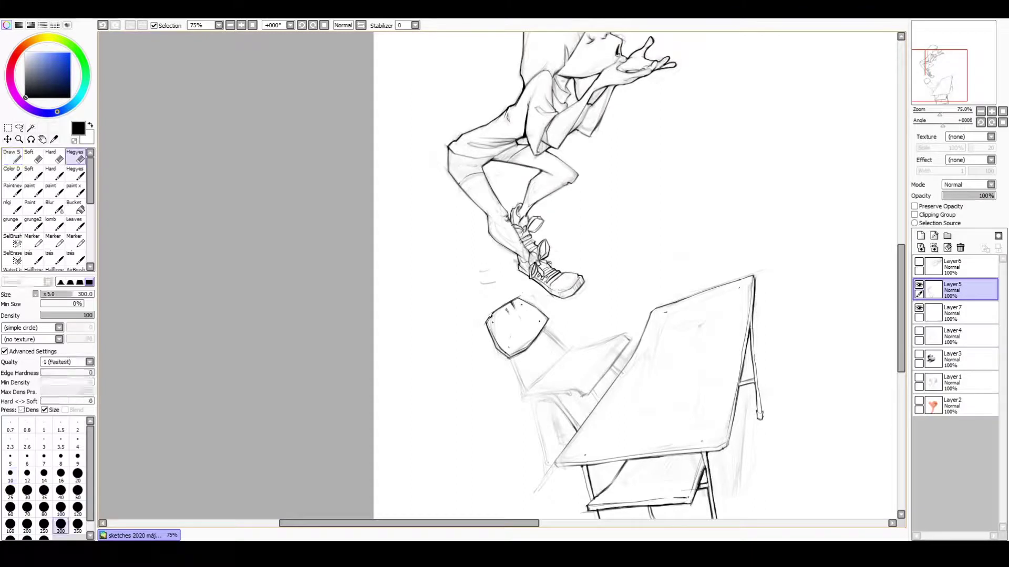
mouse_move(511, 359)
mouse_down()
mouse_move(525, 400)
mouse_move(565, 355)
mouse_move(629, 335)
mouse_up()
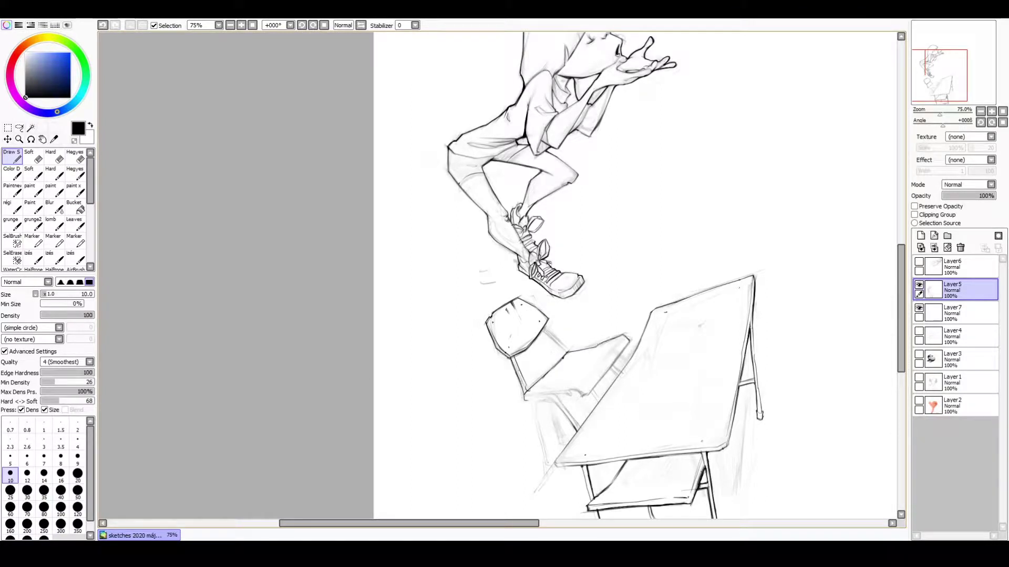
drag(527, 400, 562, 392)
mouse_move(544, 396)
mouse_down()
mouse_move(588, 387)
mouse_move(531, 386)
mouse_up()
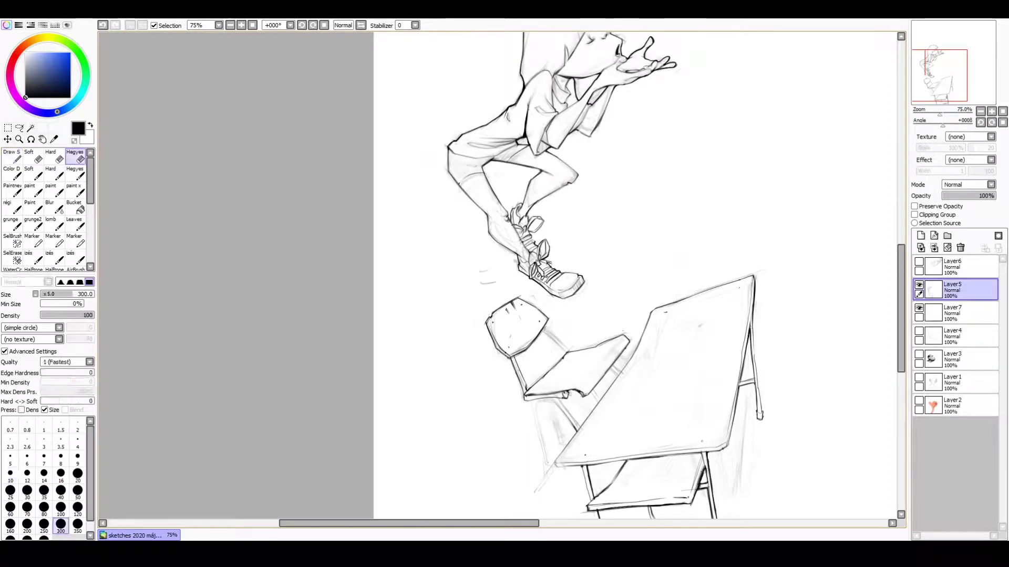
drag(578, 284, 378, 328)
key(e)
key(n)
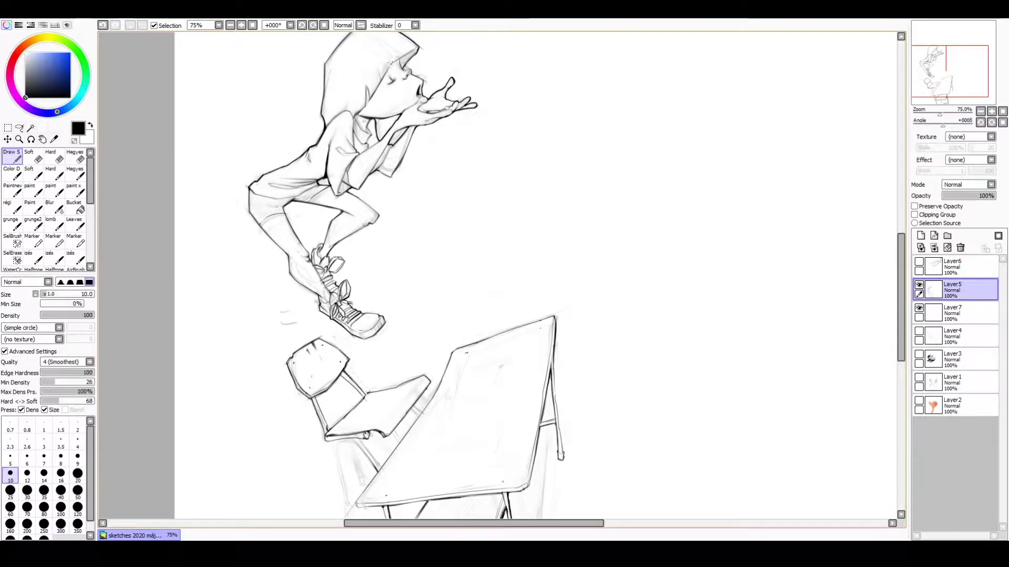
Ink the chair's legs and the under-seat struts between the seat and the desk edge.
drag(473, 315, 484, 198)
drag(350, 356, 363, 402)
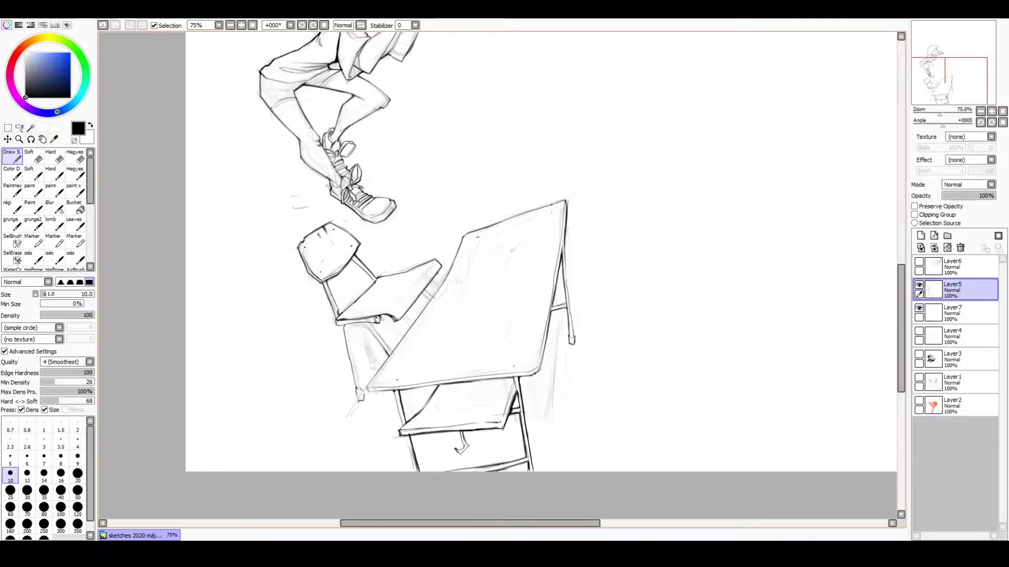
mouse_move(350, 330)
mouse_down()
mouse_move(359, 390)
mouse_move(345, 329)
mouse_move(352, 348)
mouse_up()
drag(366, 327, 392, 352)
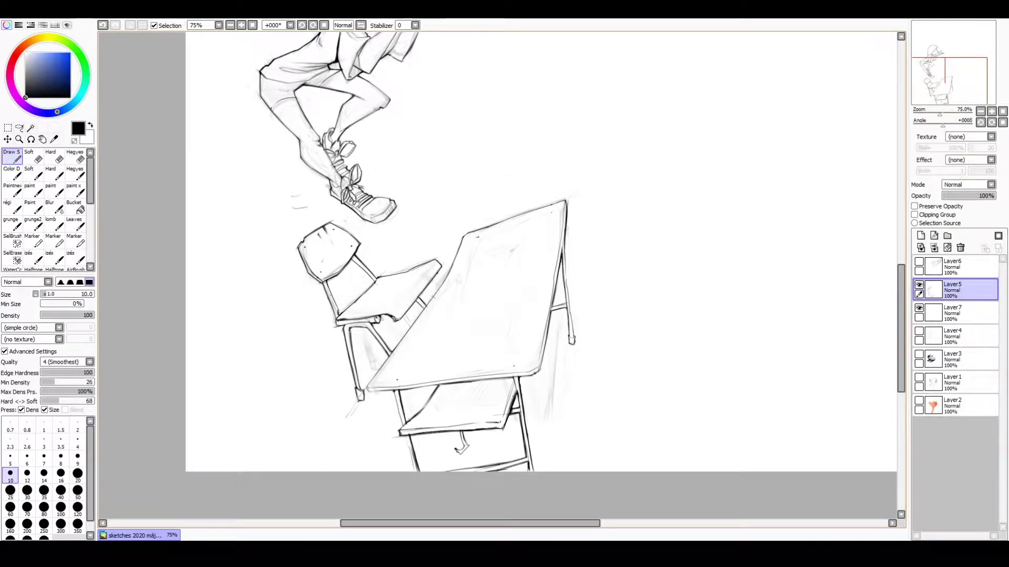
drag(394, 318, 401, 344)
drag(417, 300, 424, 306)
Erase the two loose marks behind the girl's heel and redraw them as short horizontal motion dashes.
key(e)
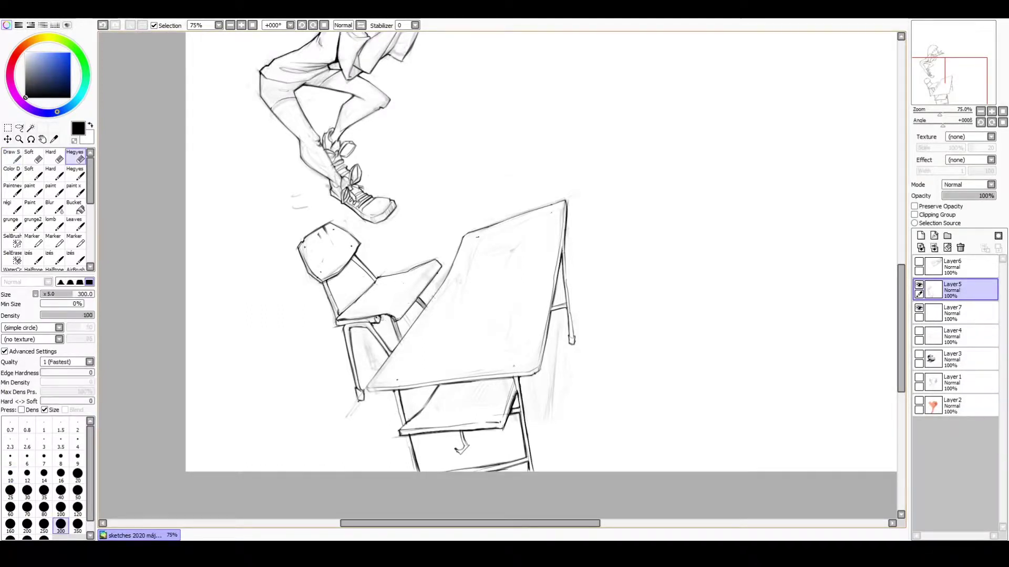
key(e)
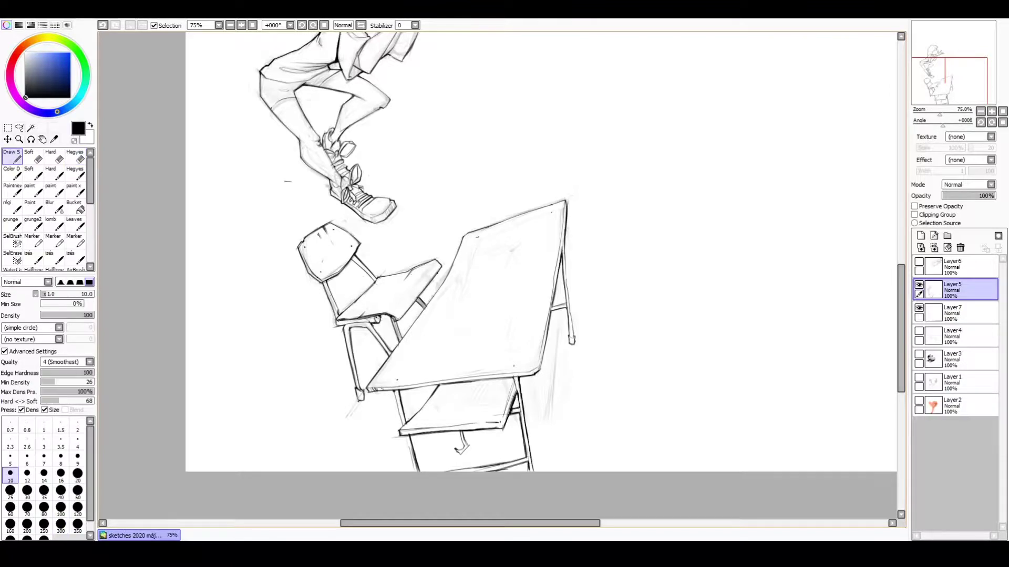
drag(289, 188, 295, 189)
Show Layer6 and, on it, ink the giant hand's finger nearest the slab.
key(minus)
key(minus)
key(minus)
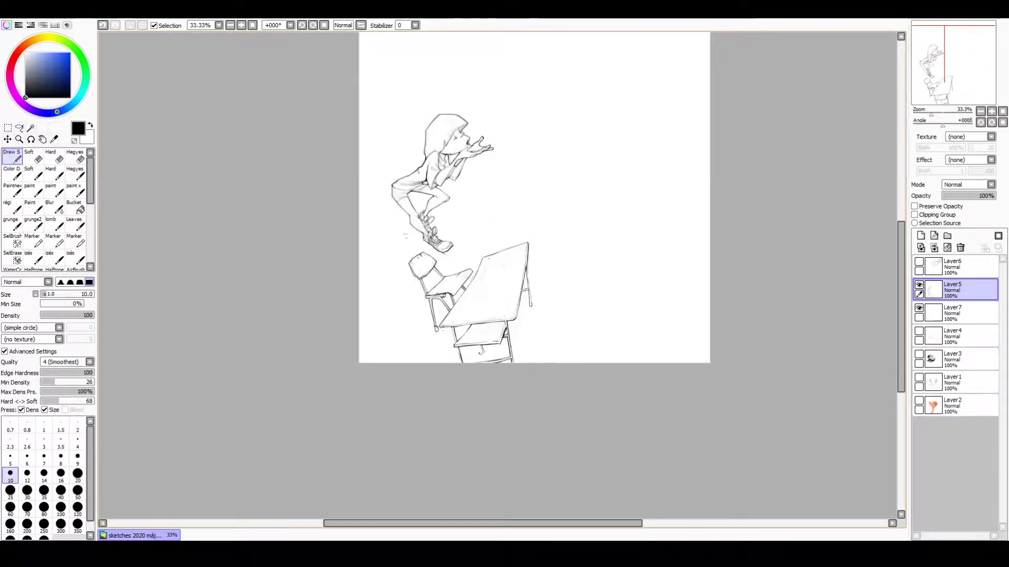
click(952, 265)
click(919, 262)
key(plus)
key(e)
key(n)
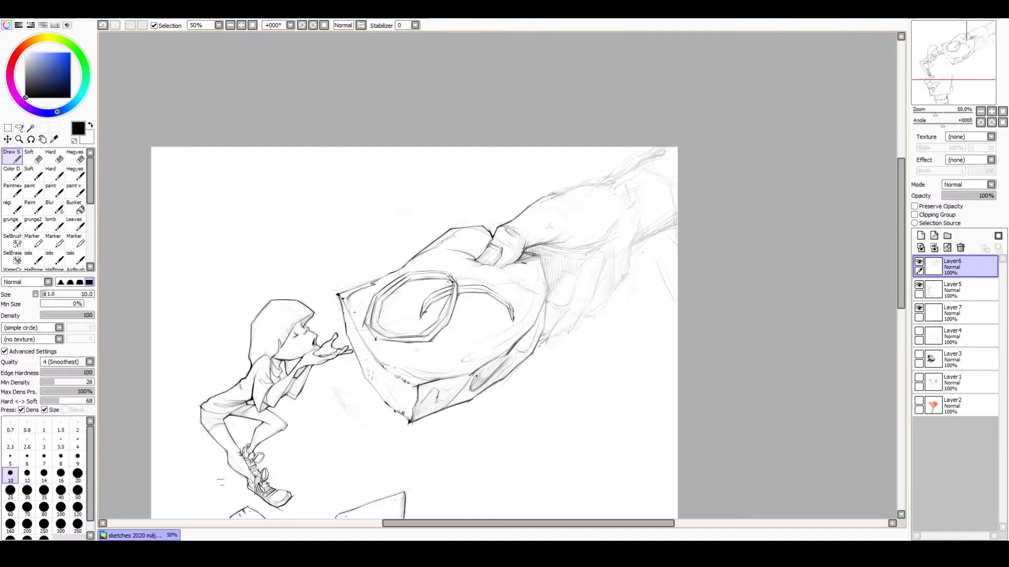
mouse_move(556, 272)
mouse_down()
mouse_move(549, 294)
mouse_move(573, 309)
mouse_move(539, 344)
mouse_move(546, 295)
mouse_move(546, 307)
mouse_up()
key(h)
drag(470, 291, 452, 316)
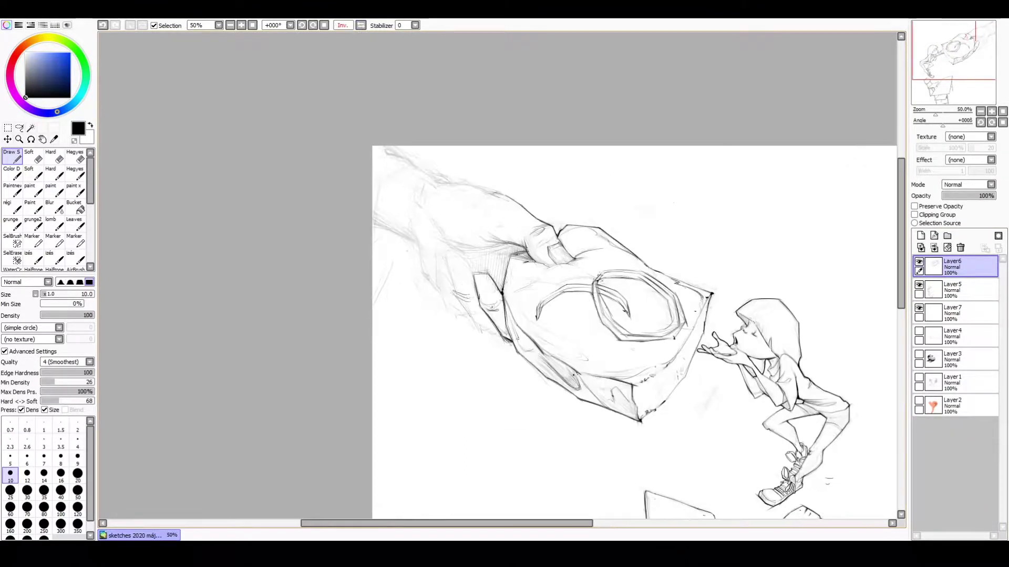
Ink the giant hand's remaining fingers behind the slab, up to the heel of the palm.
mouse_move(473, 256)
mouse_down()
mouse_move(447, 289)
mouse_move(446, 275)
mouse_up()
drag(496, 297, 456, 336)
drag(449, 279, 443, 310)
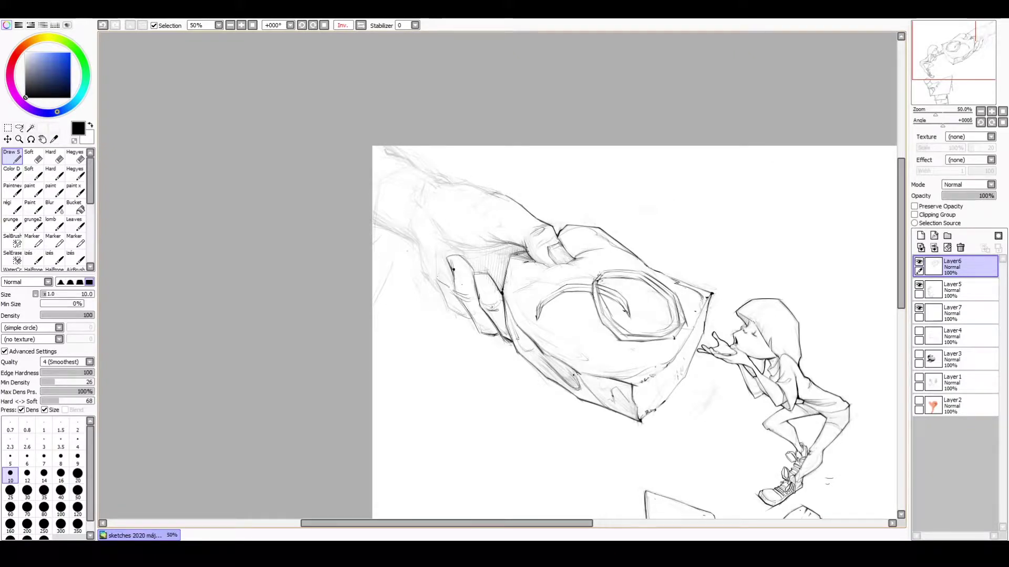
drag(450, 253, 419, 294)
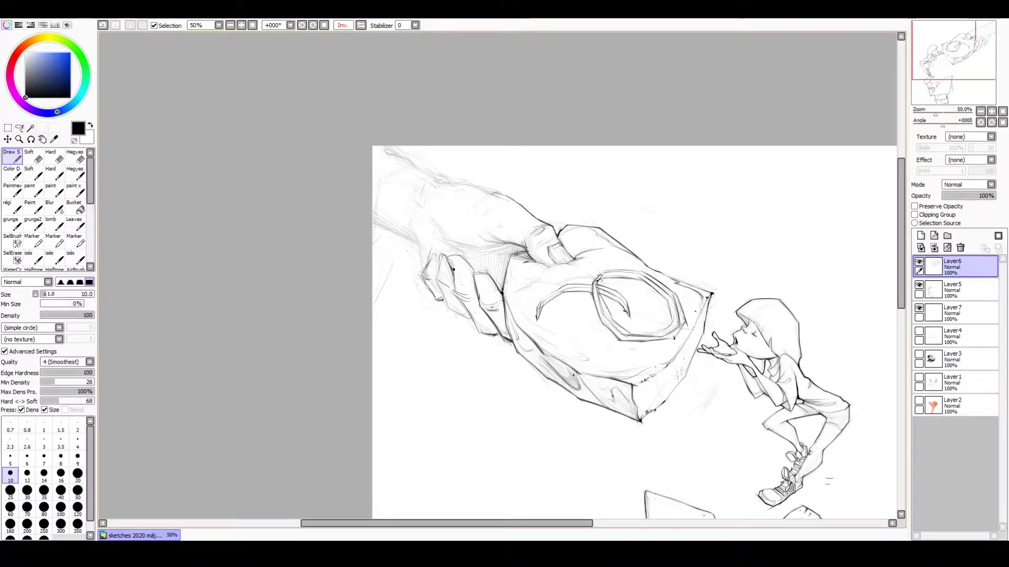
drag(423, 232, 415, 265)
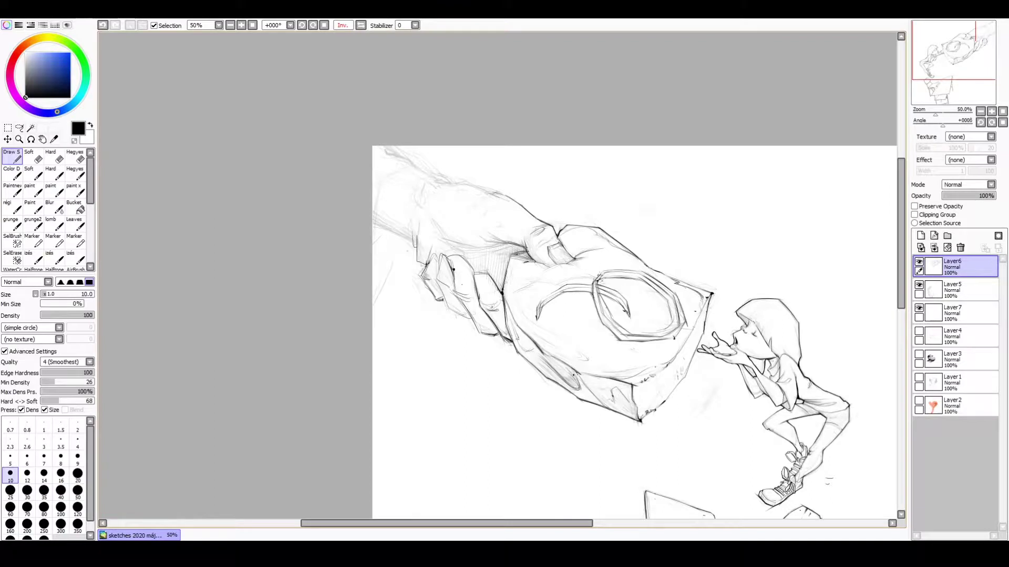
Ink the giant hand's palm edge, wrist creases and both outlines of the forearm up to the canvas edge.
drag(425, 186, 430, 230)
mouse_move(429, 233)
mouse_down()
mouse_move(464, 257)
mouse_move(374, 220)
mouse_up()
drag(397, 148, 432, 172)
mouse_move(434, 249)
mouse_down()
mouse_move(422, 276)
mouse_move(445, 302)
mouse_up()
mouse_move(425, 233)
mouse_down()
mouse_move(415, 267)
mouse_move(507, 245)
mouse_move(494, 264)
mouse_up()
drag(504, 249, 476, 264)
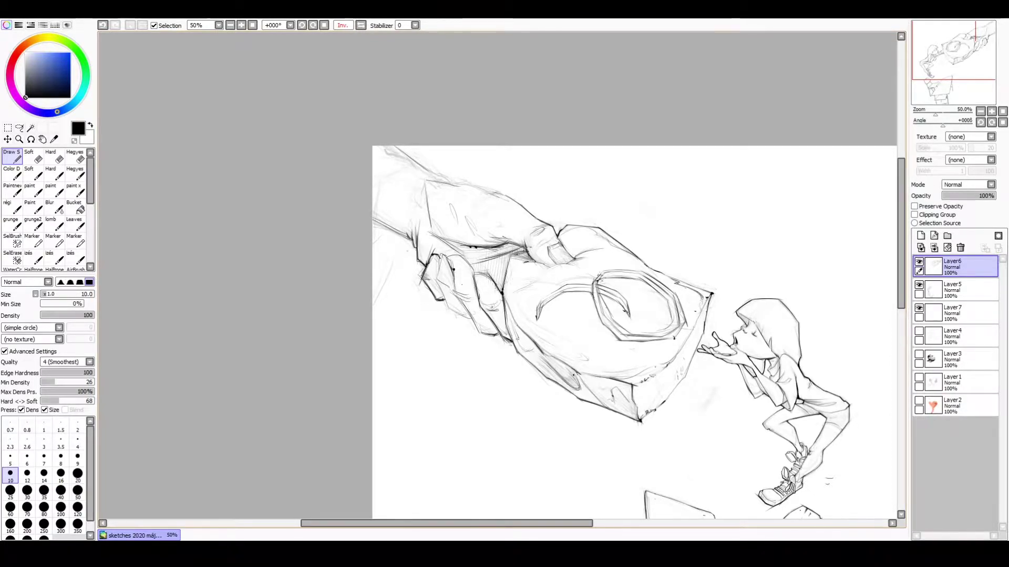
key(h)
mouse_move(494, 194)
mouse_down()
mouse_move(557, 176)
mouse_move(599, 148)
mouse_up()
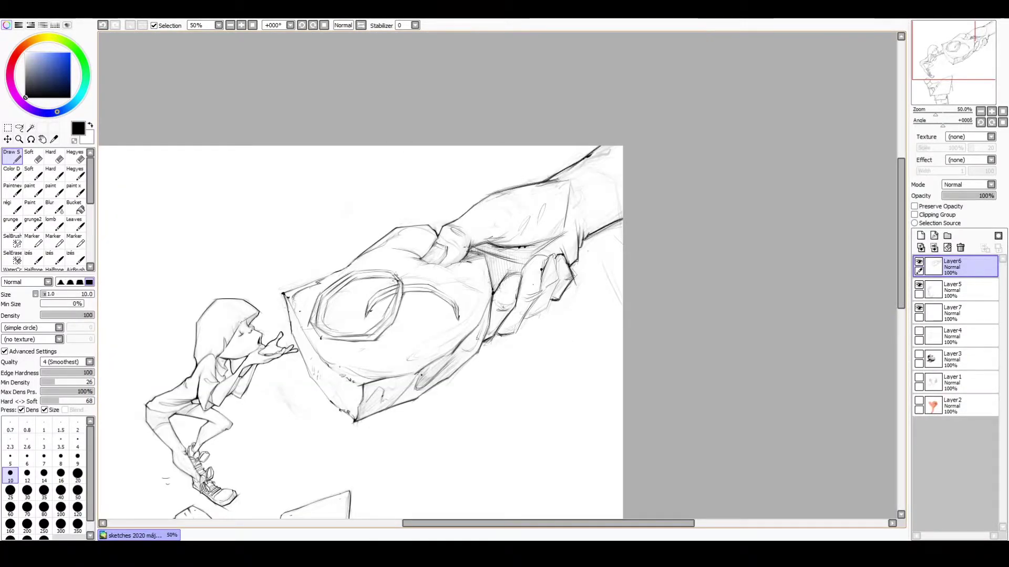
Undo the last strokes and redraw the giant hand's finger nearest the slab with a cleaner fingertip.
key(ctrl+z)
key(ctrl+z)
drag(518, 272, 495, 290)
mouse_move(519, 274)
mouse_down()
mouse_move(495, 308)
mouse_move(495, 336)
mouse_up()
mouse_move(510, 310)
mouse_down()
mouse_move(487, 341)
mouse_move(496, 335)
mouse_up()
key(ctrl+z)
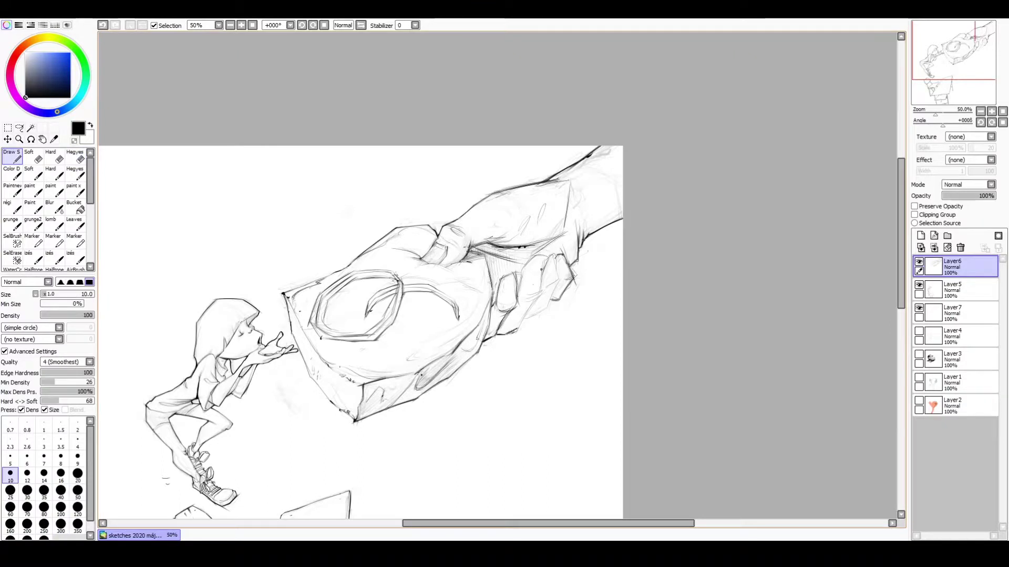
Redraw the giant hand's two middle fingers with cleaner, rounder outlines.
drag(541, 291, 520, 327)
drag(543, 256, 530, 286)
mouse_move(541, 258)
mouse_down()
mouse_move(519, 288)
mouse_move(539, 293)
mouse_up()
drag(543, 310, 521, 324)
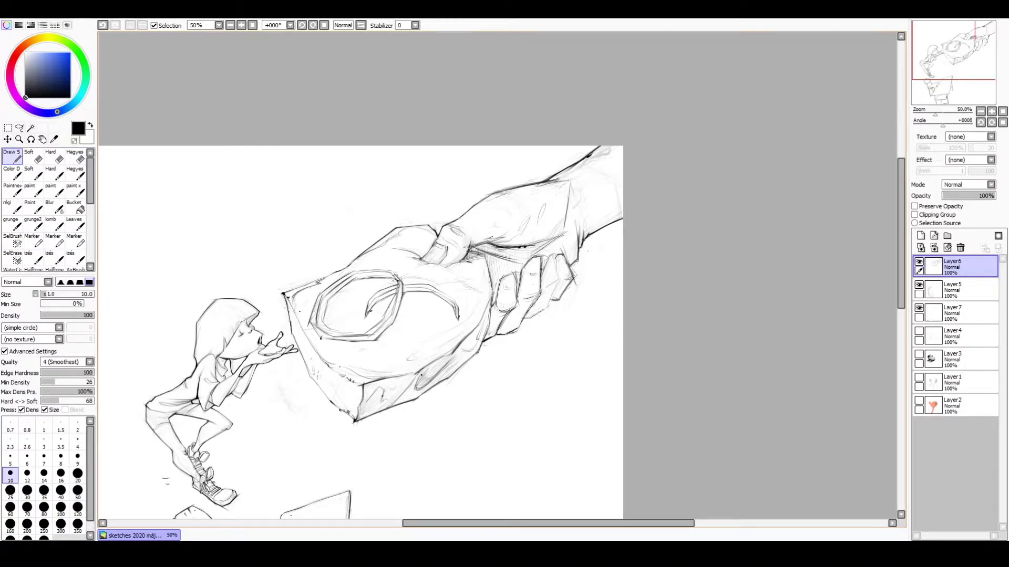
drag(558, 279, 546, 305)
drag(547, 242, 542, 258)
drag(558, 246, 544, 278)
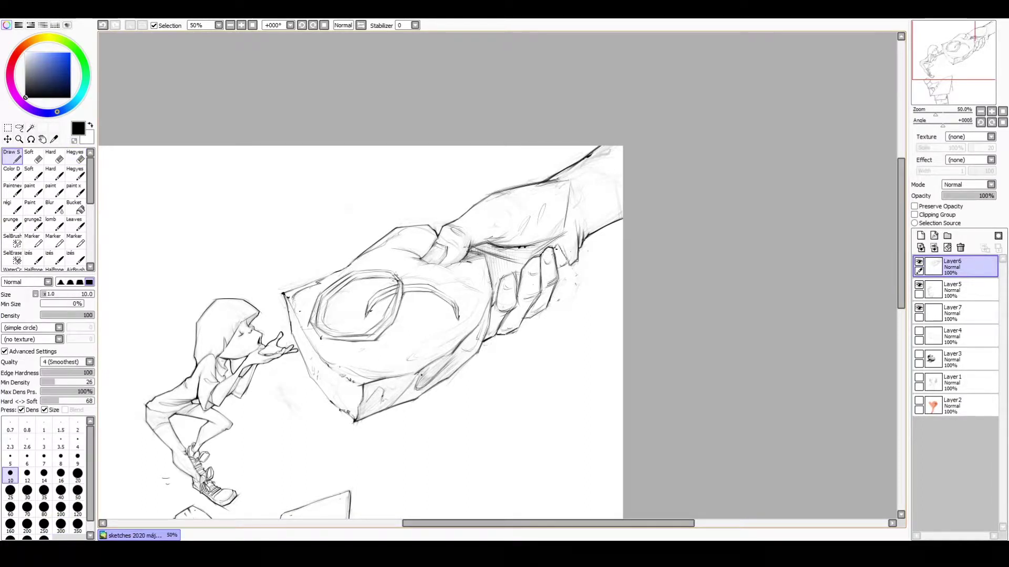
Redraw the giant hand's little finger and its outer contour below the wrist.
drag(558, 246, 570, 287)
drag(552, 276, 568, 299)
drag(571, 262, 566, 289)
drag(540, 253, 539, 281)
key(e)
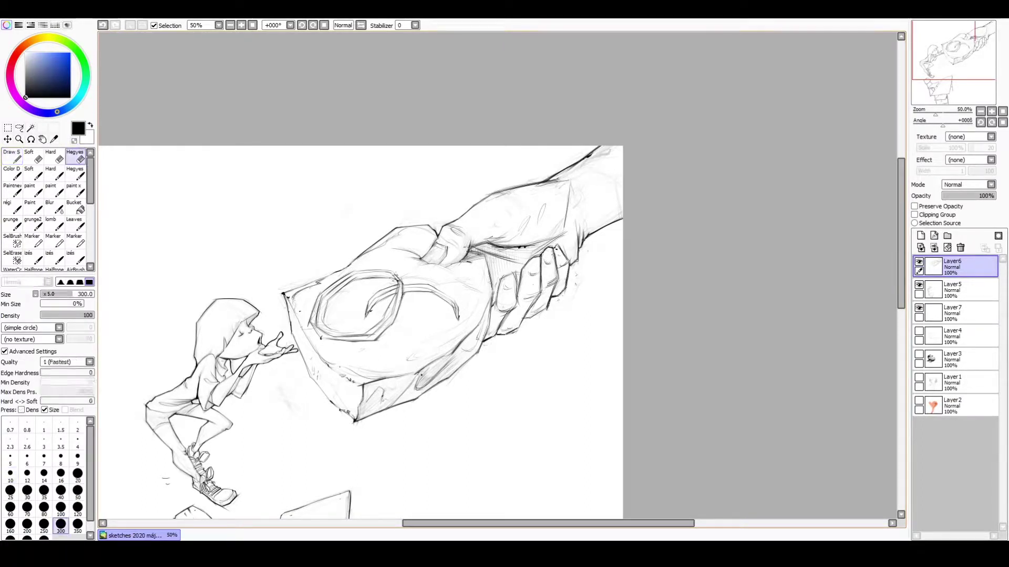
Erase the leftover sketch marks around the giant hand and forearm and refine the finger, palm and wrist outlines.
key(e)
key(n)
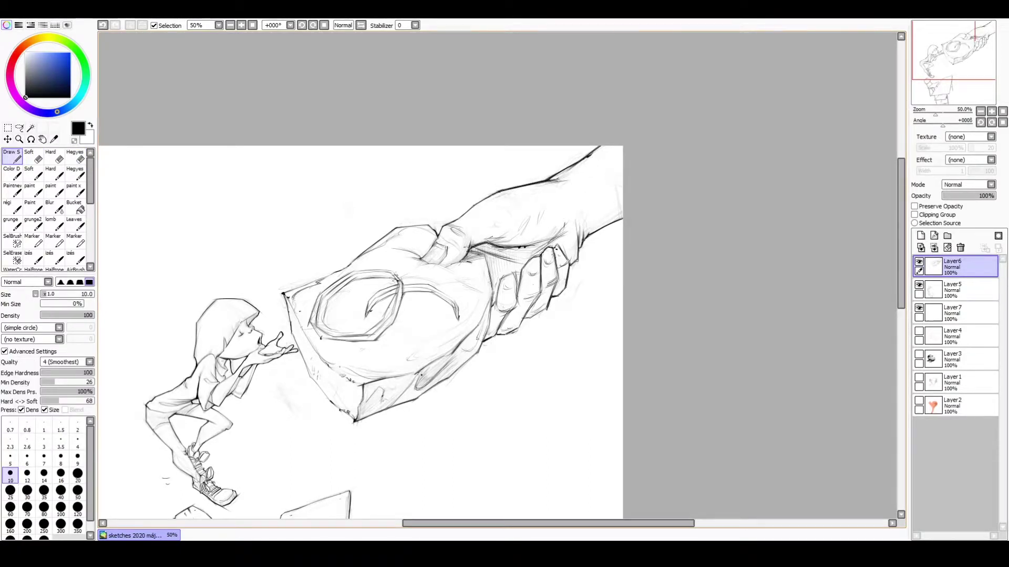
key(e)
key(n)
key(e)
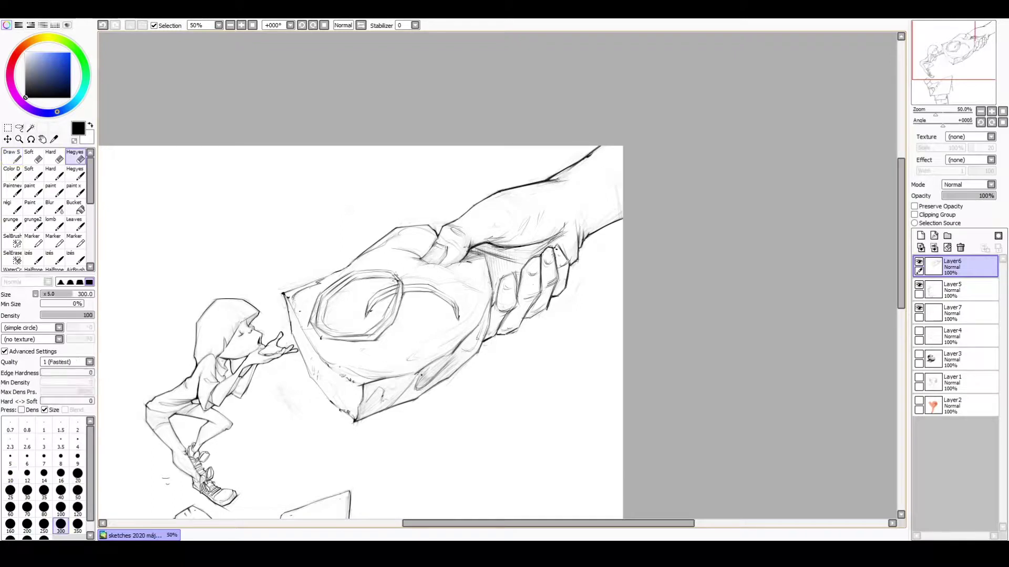
key(n)
key(e)
key(n)
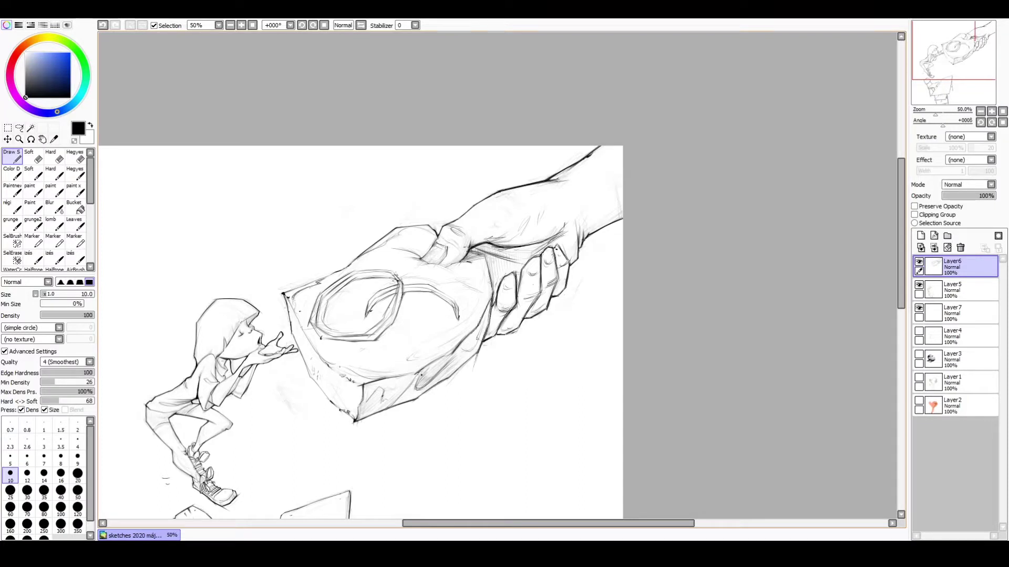
Add short crease strokes to the back of the giant hand and hatch the palm's shadow between the thumb and fingers.
drag(532, 215, 518, 237)
drag(549, 204, 537, 231)
key(minus)
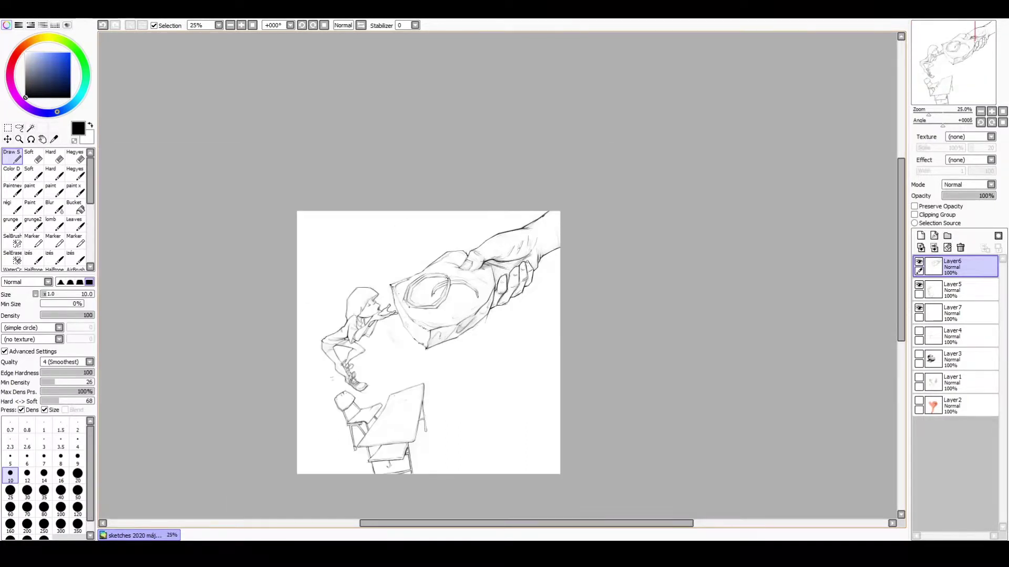
key(plus)
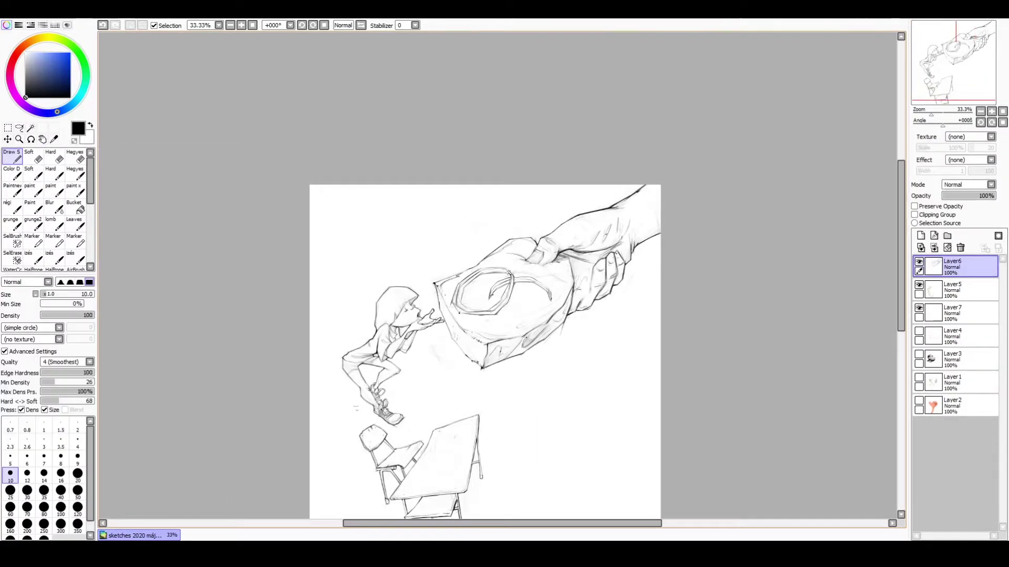
key(h)
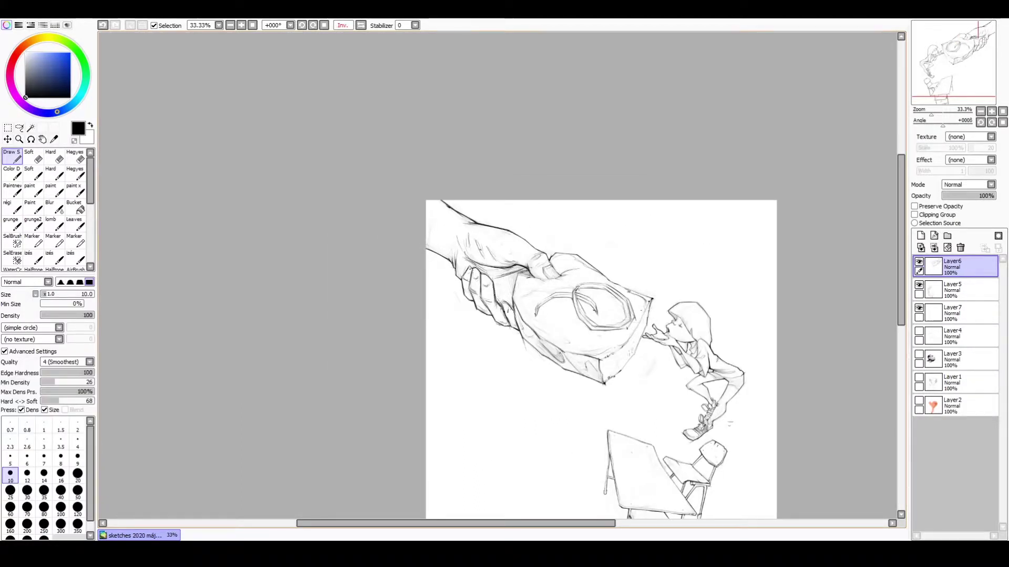
drag(506, 271, 501, 305)
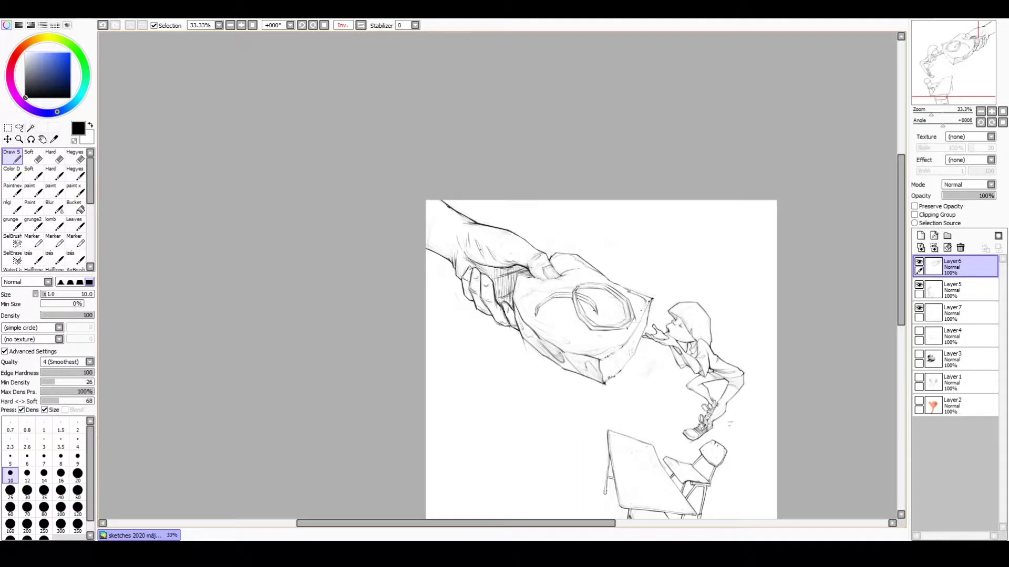
key(h)
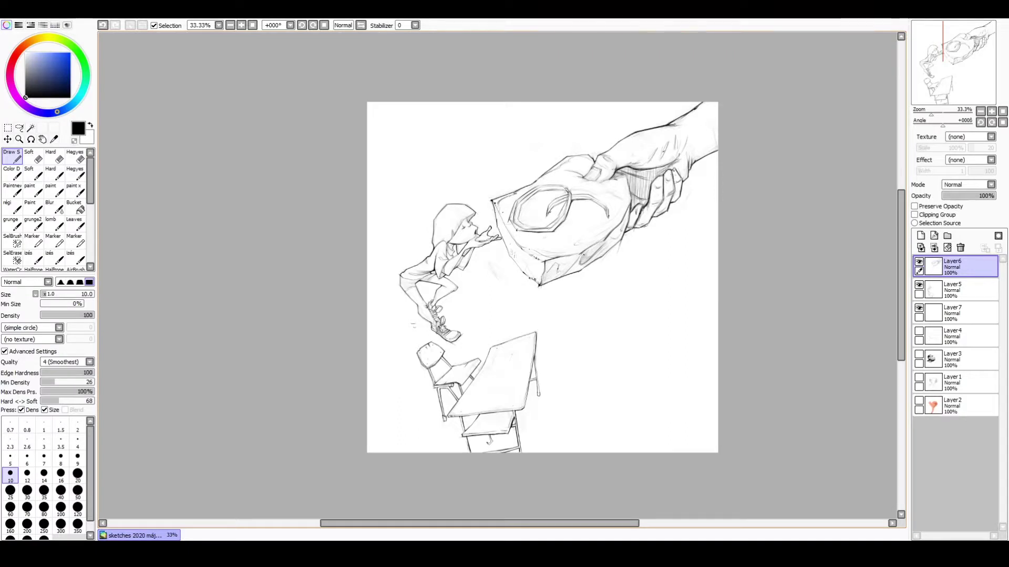
Strengthen the slab's lower outline and near corner edge, using the size 80 Hegyes brush and the size 10 drawing brush.
key(e)
key(n)
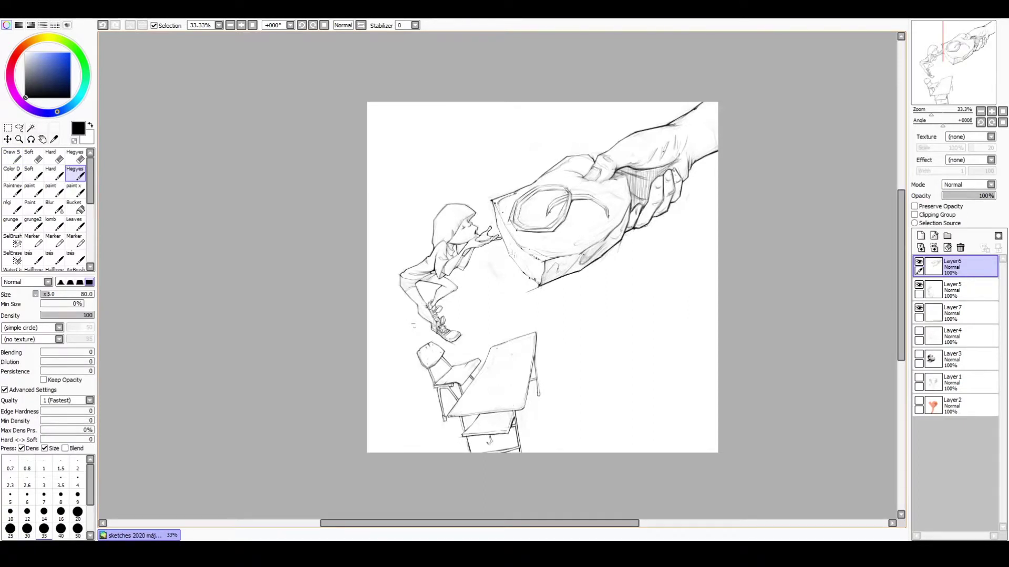
key(ctrl+plus)
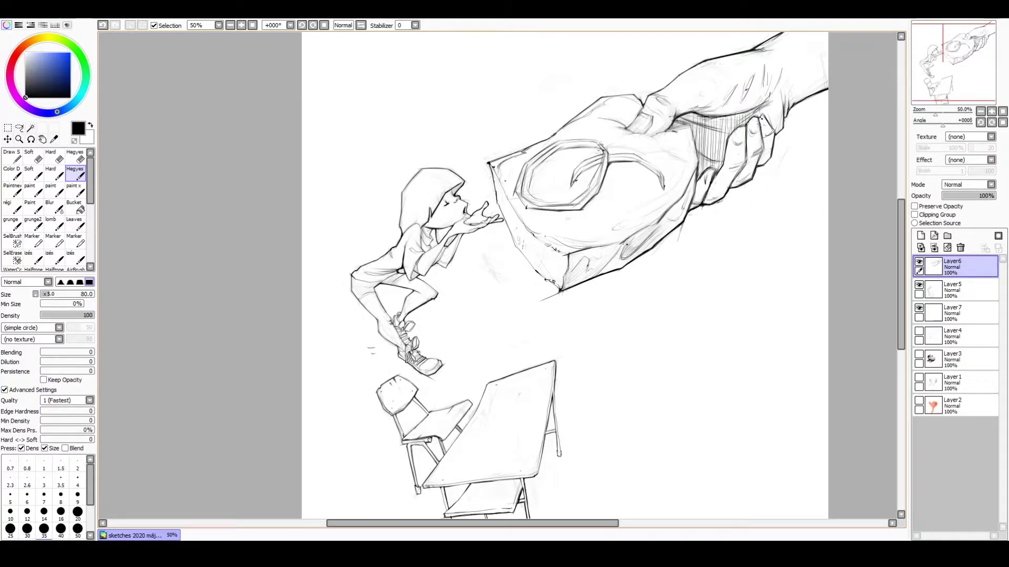
key(h)
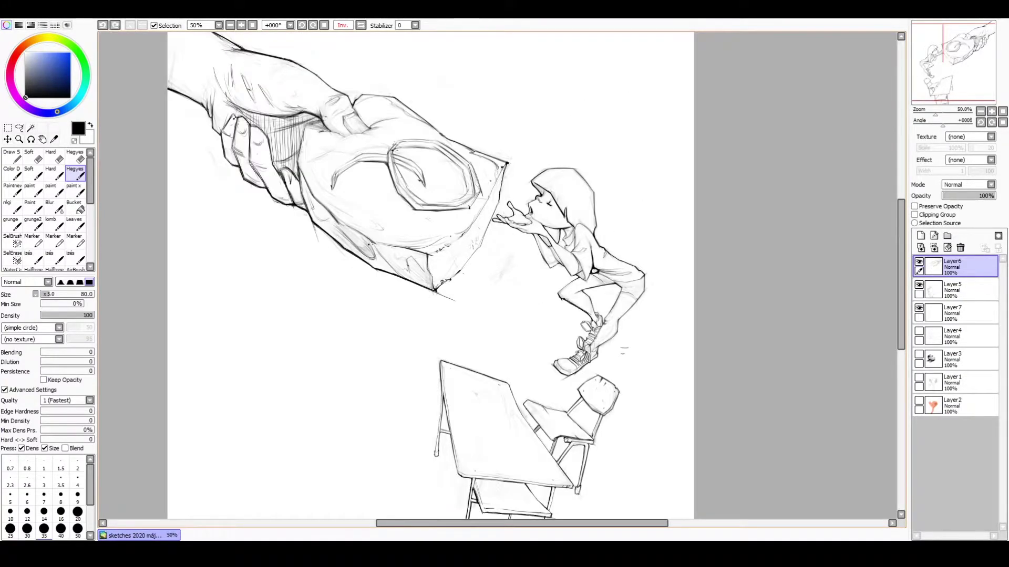
click(12, 156)
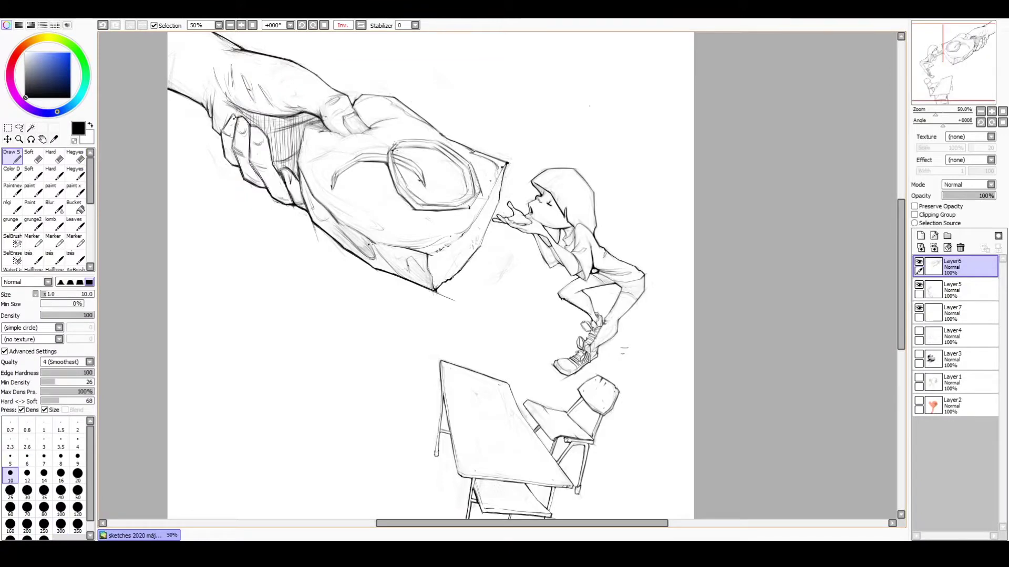
Merge Layer6 into Layer5 and darken the thumb's knuckle and the outline of the slab's ring.
key(ctrl+Delete)
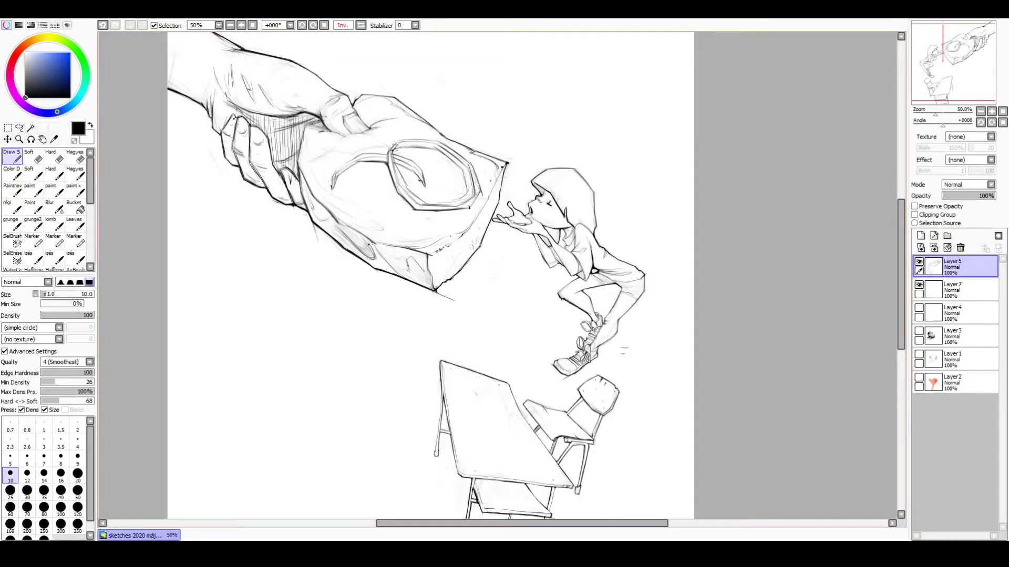
mouse_move(304, 125)
mouse_down()
mouse_move(298, 166)
mouse_move(322, 126)
mouse_move(349, 125)
mouse_up()
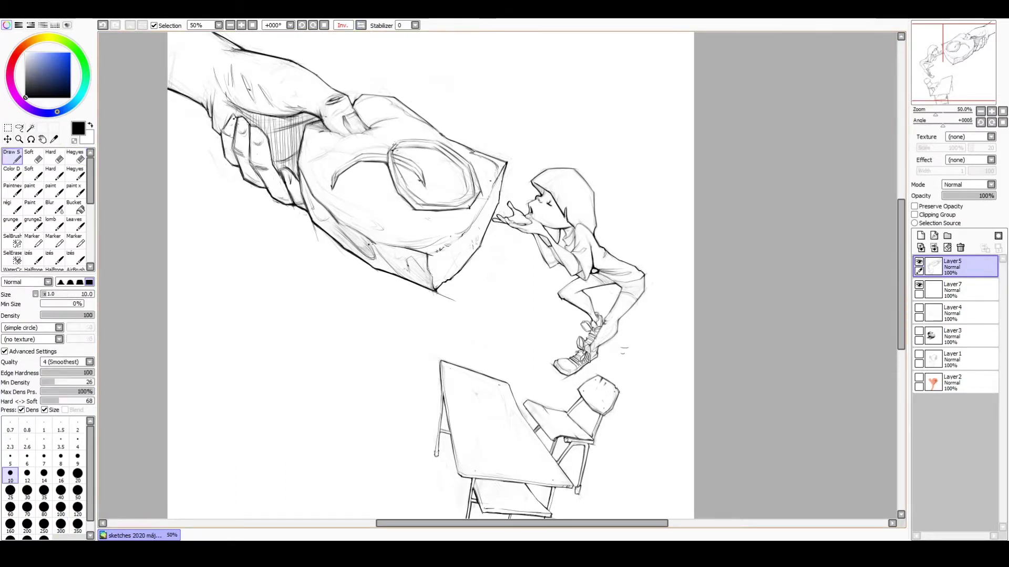
key(h)
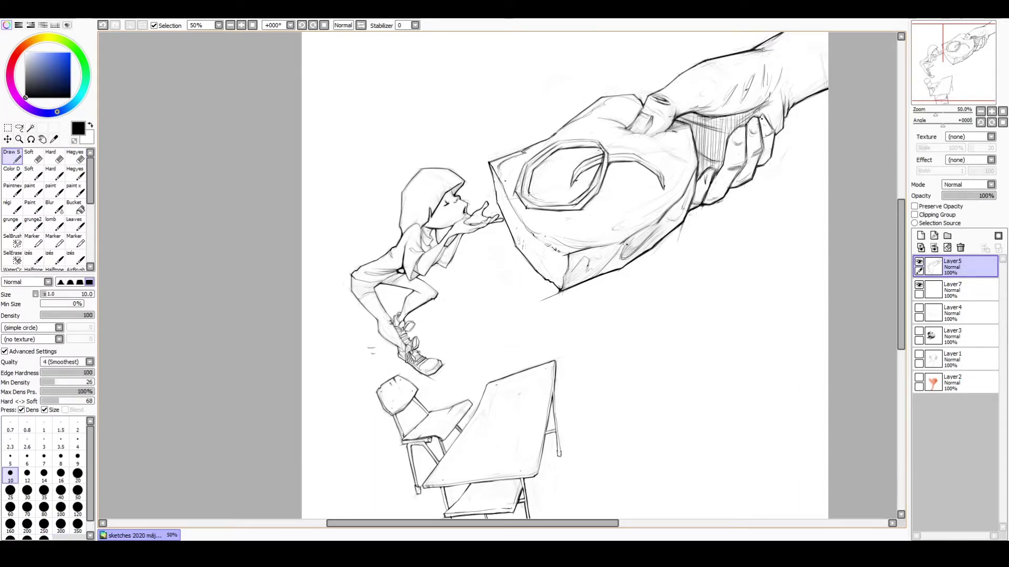
Add a new layer above Layer5 and lower Layer5's opacity to 30% as a faded guide.
key(ctrl+shift+n)
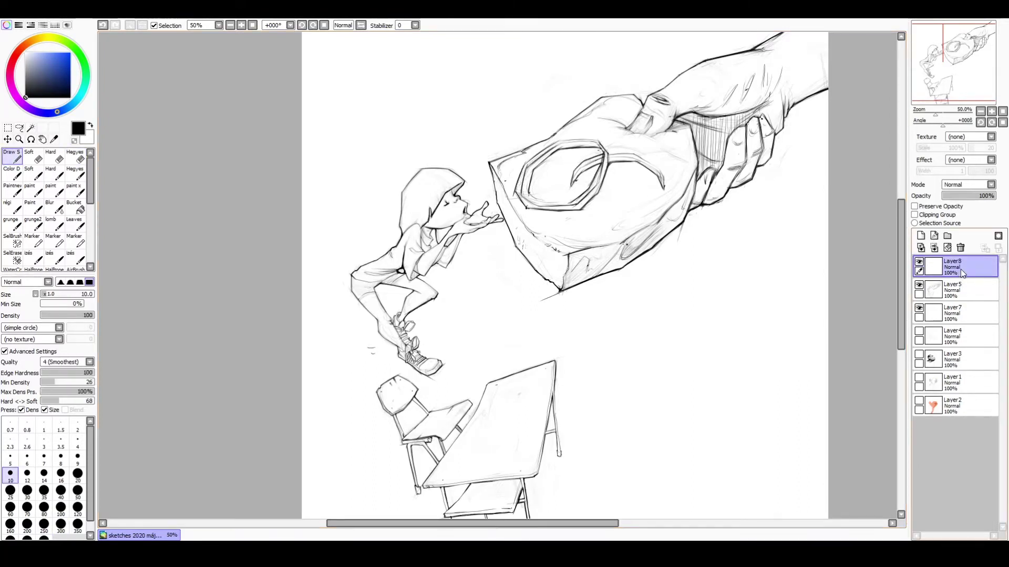
scroll(565, 276, up, 1)
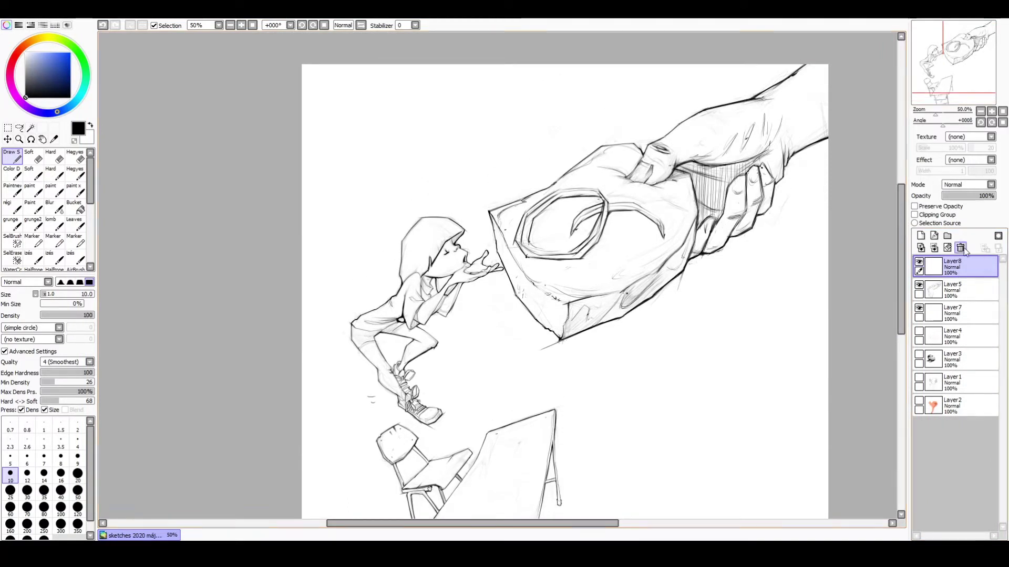
click(954, 290)
drag(993, 196, 957, 195)
click(953, 267)
Rough in a second, flatter ring on the slab's top face, overlapping the near edge of the first ring.
mouse_move(550, 252)
mouse_down()
mouse_move(638, 273)
mouse_move(592, 239)
mouse_move(657, 246)
mouse_move(646, 241)
mouse_up()
mouse_move(581, 246)
mouse_down()
mouse_move(551, 273)
mouse_move(649, 244)
mouse_up()
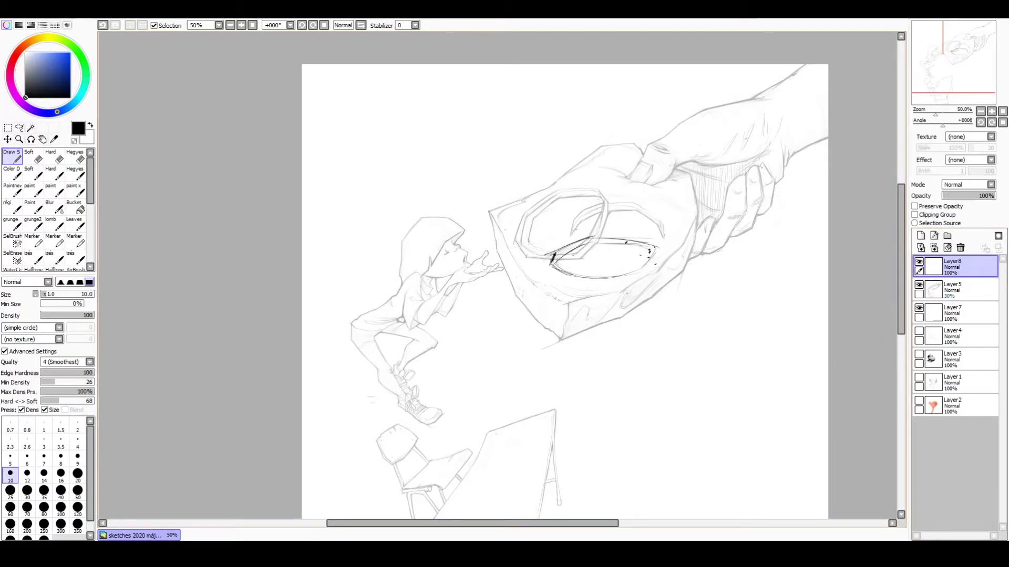
mouse_move(553, 268)
mouse_down()
mouse_move(653, 251)
mouse_move(626, 246)
mouse_up()
drag(556, 272, 641, 273)
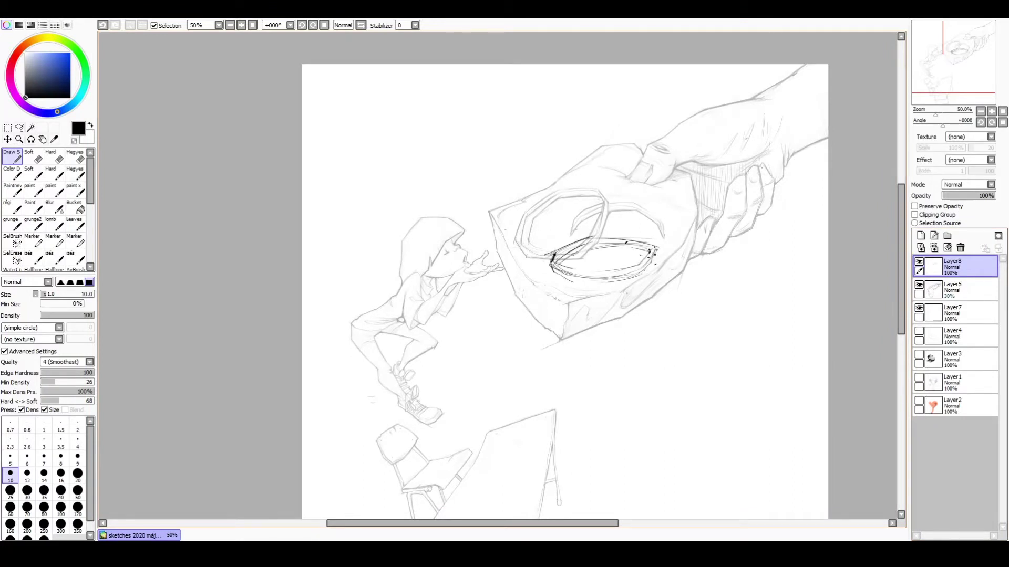
Hide Layer5 and firm up the second ring's outer and inner outlines into a clean double contour.
click(919, 285)
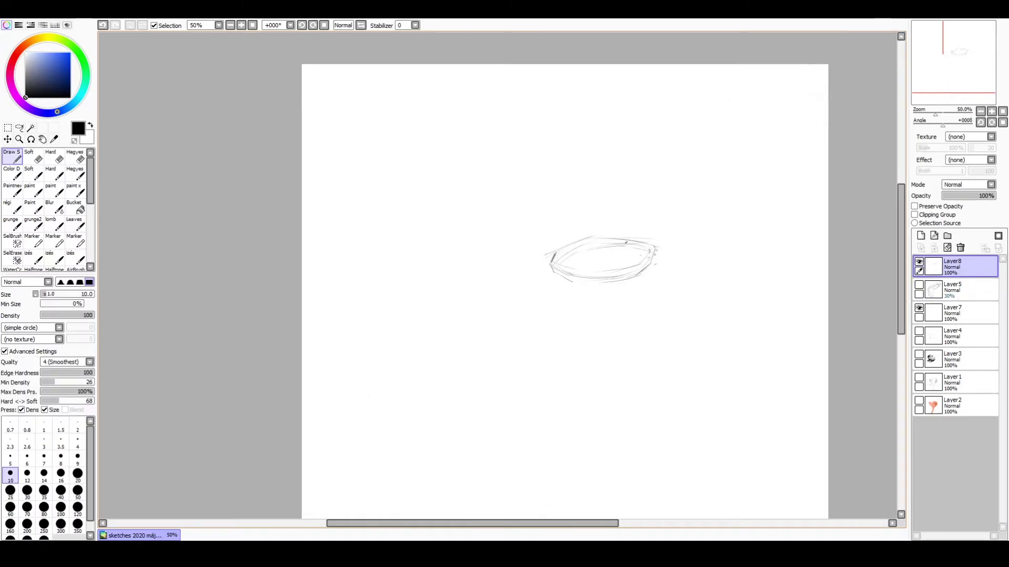
drag(654, 248, 642, 272)
mouse_move(635, 275)
mouse_down()
mouse_move(609, 282)
mouse_move(553, 272)
mouse_move(590, 280)
mouse_up()
drag(656, 248, 649, 259)
key(ctrl+z)
mouse_move(562, 254)
mouse_down()
mouse_move(557, 263)
mouse_move(654, 244)
mouse_move(637, 268)
mouse_up()
mouse_move(630, 269)
mouse_down()
mouse_move(556, 262)
mouse_move(620, 247)
mouse_up()
drag(588, 247, 649, 252)
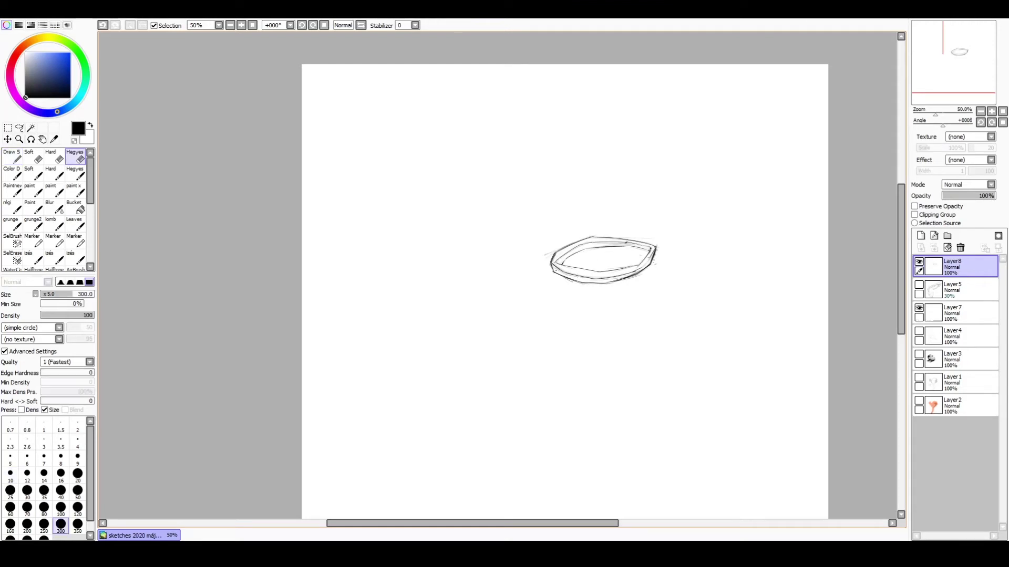
Show Layer5 again at 100% opacity and erase its lines where the second ring overlaps the first.
click(953, 290)
click(919, 285)
click(991, 195)
key(e)
drag(556, 256, 599, 240)
key(n)
Merge Layer8 with the second ring into Layer5.
click(954, 267)
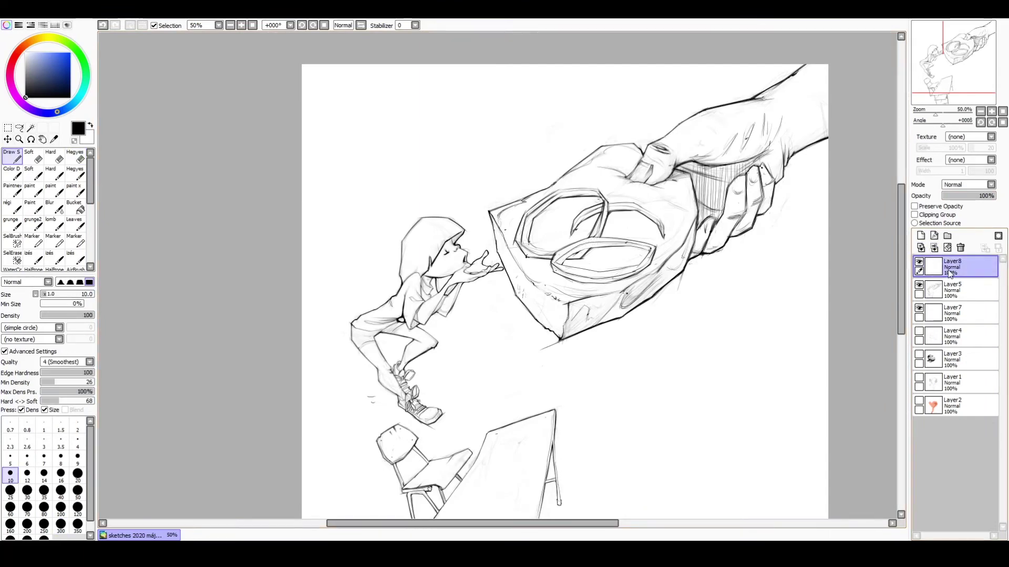
click(961, 248)
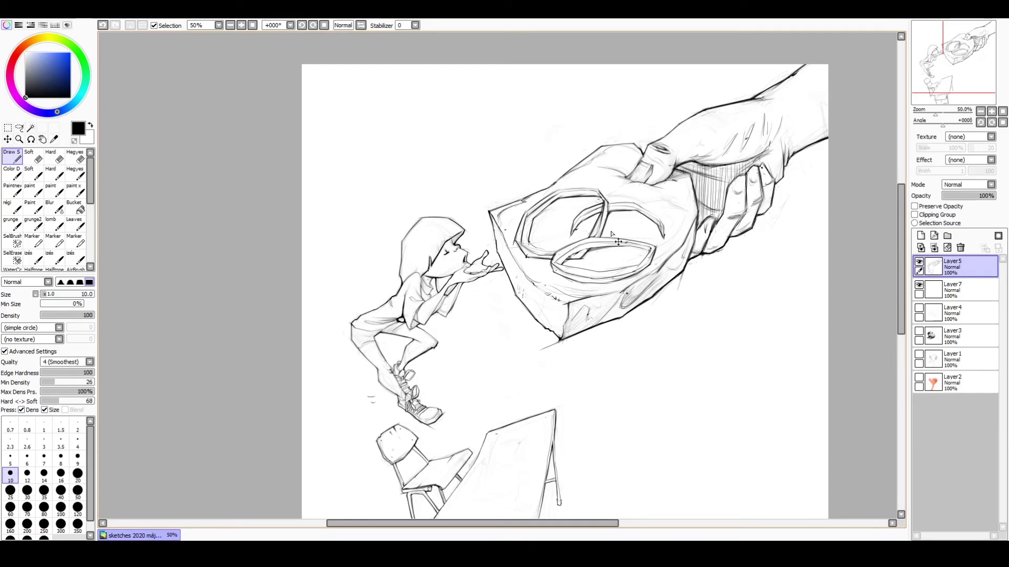
scroll(612, 234, down, 1)
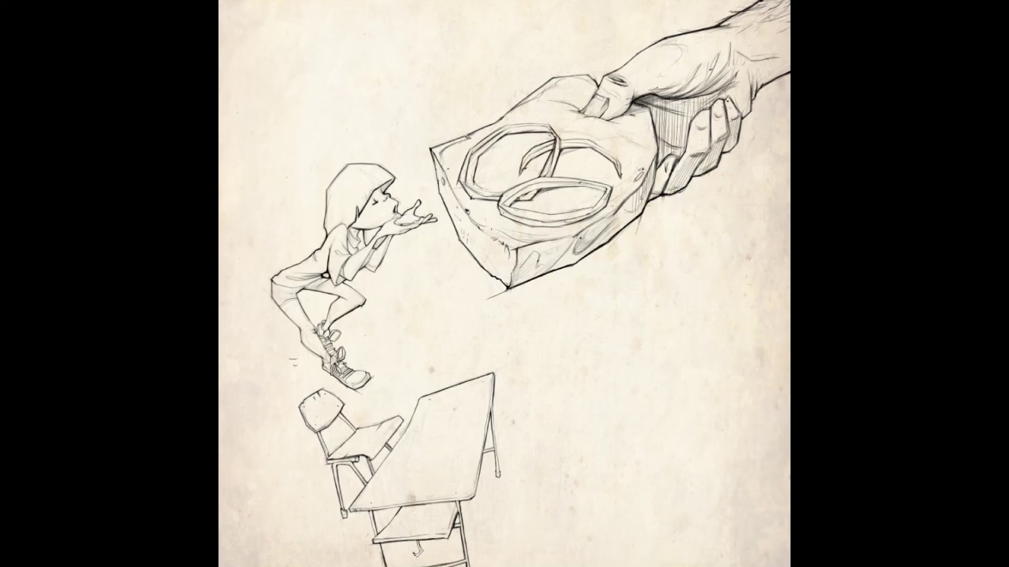